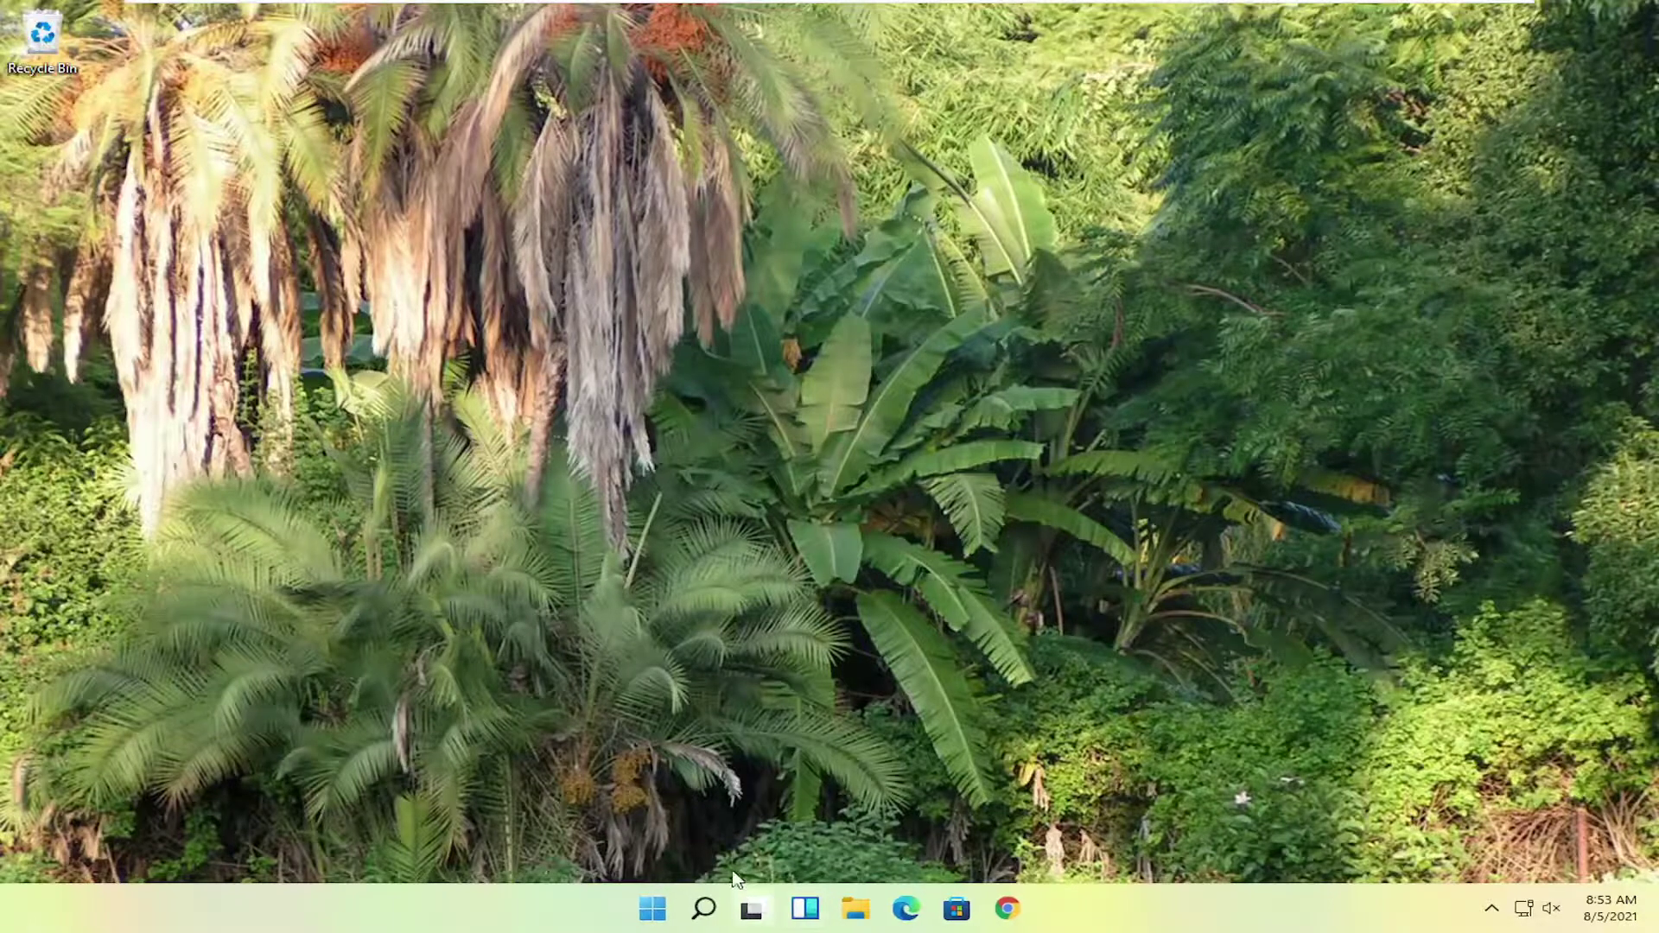
Search 'personalization' and open the Personalization > Colors settings page.
{"action": "left_click", "coordinate": [705, 918]}
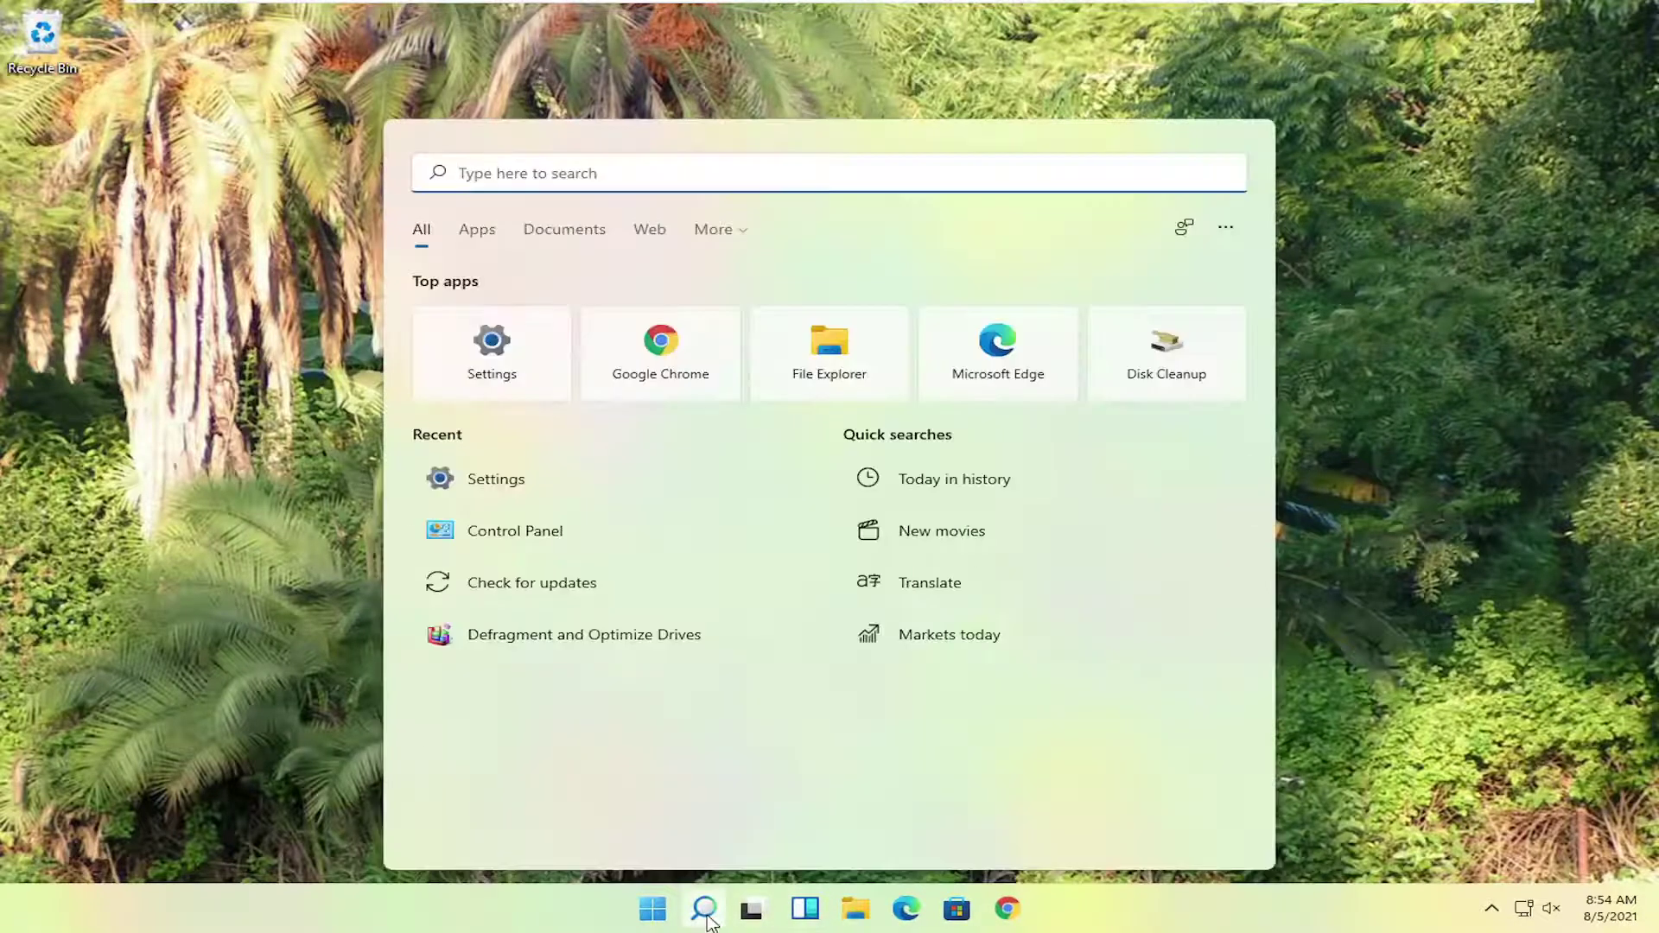
{"action": "type", "text": "personalizatio"}
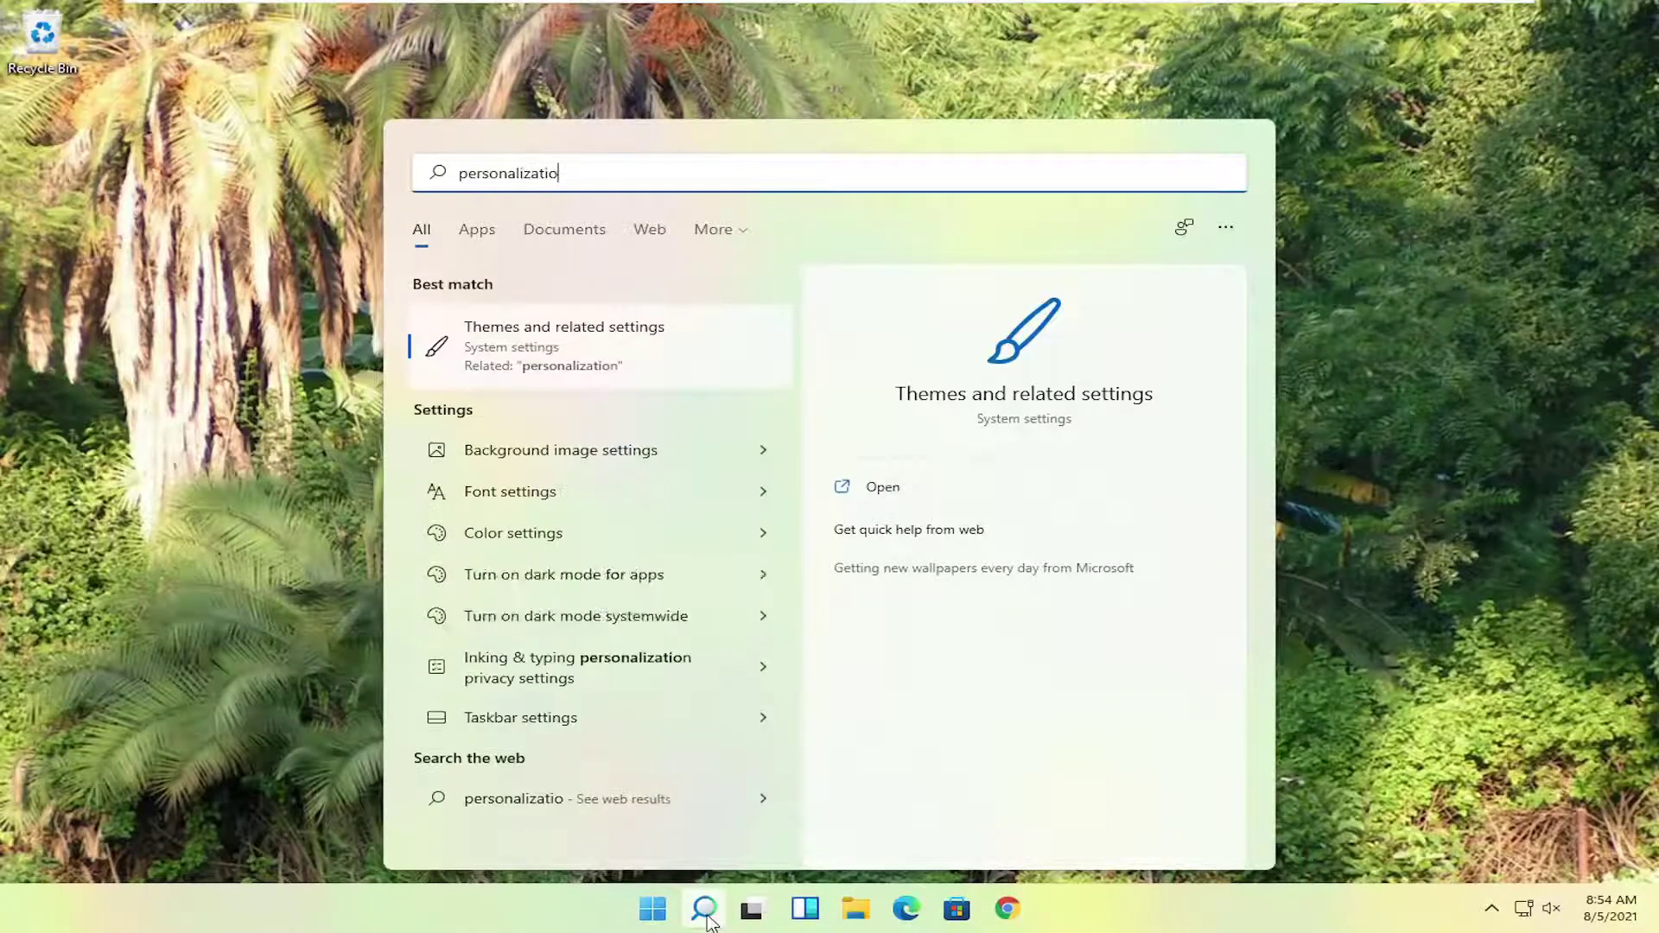
{"action": "type", "text": "n"}
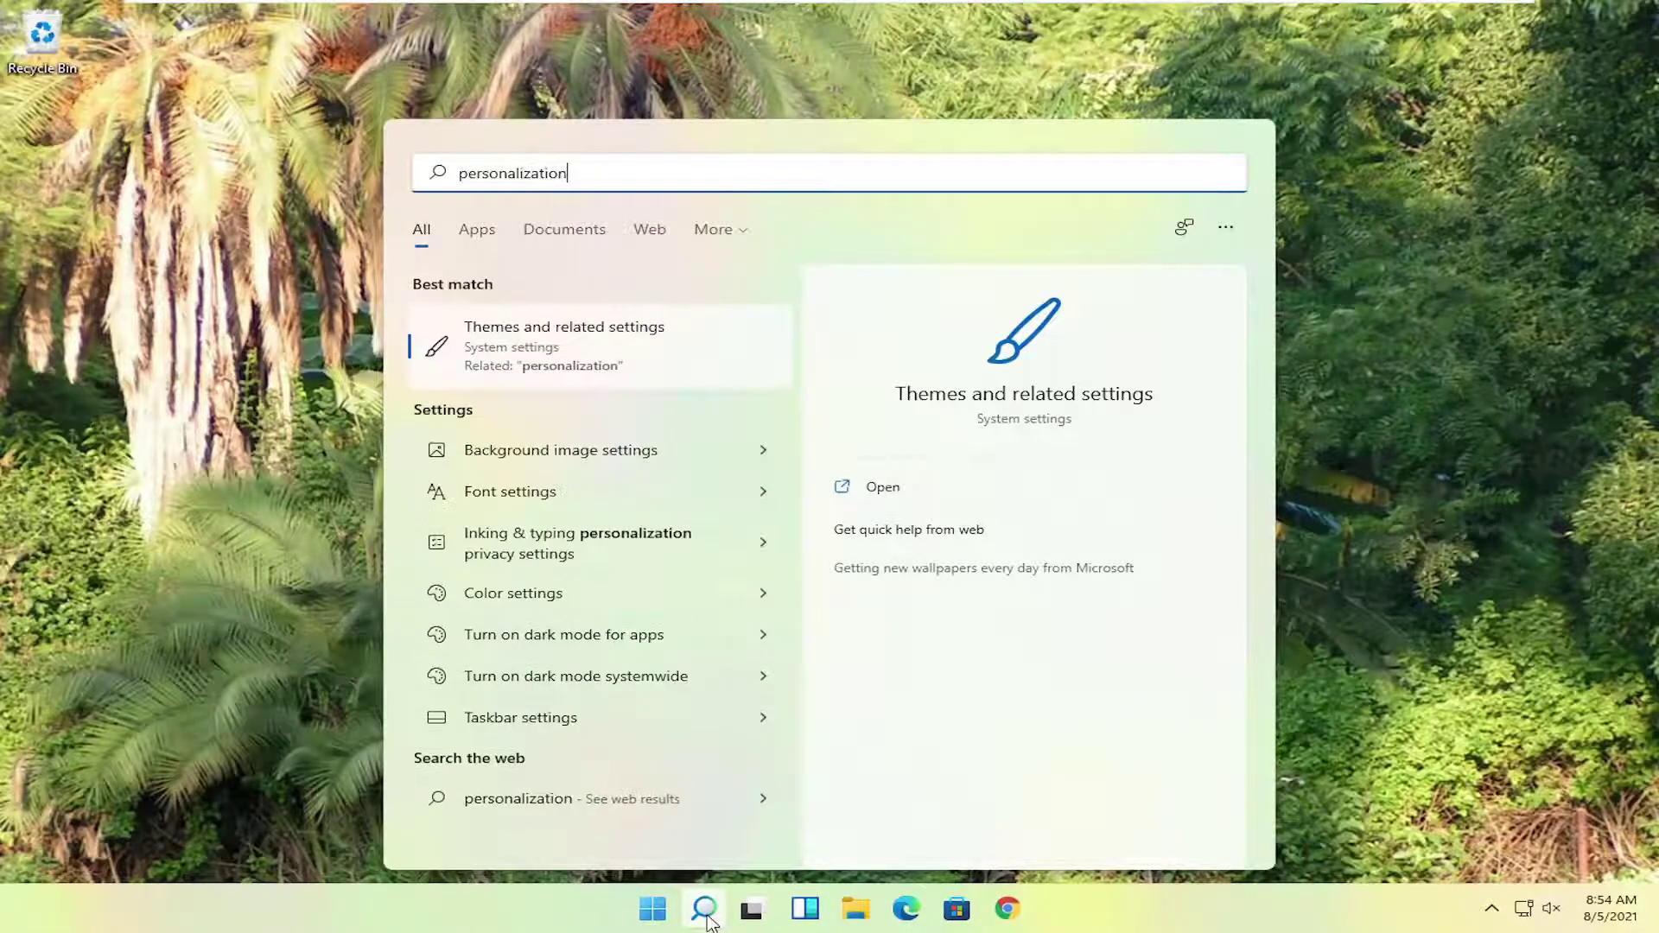
{"action": "left_click", "coordinate": [555, 355]}
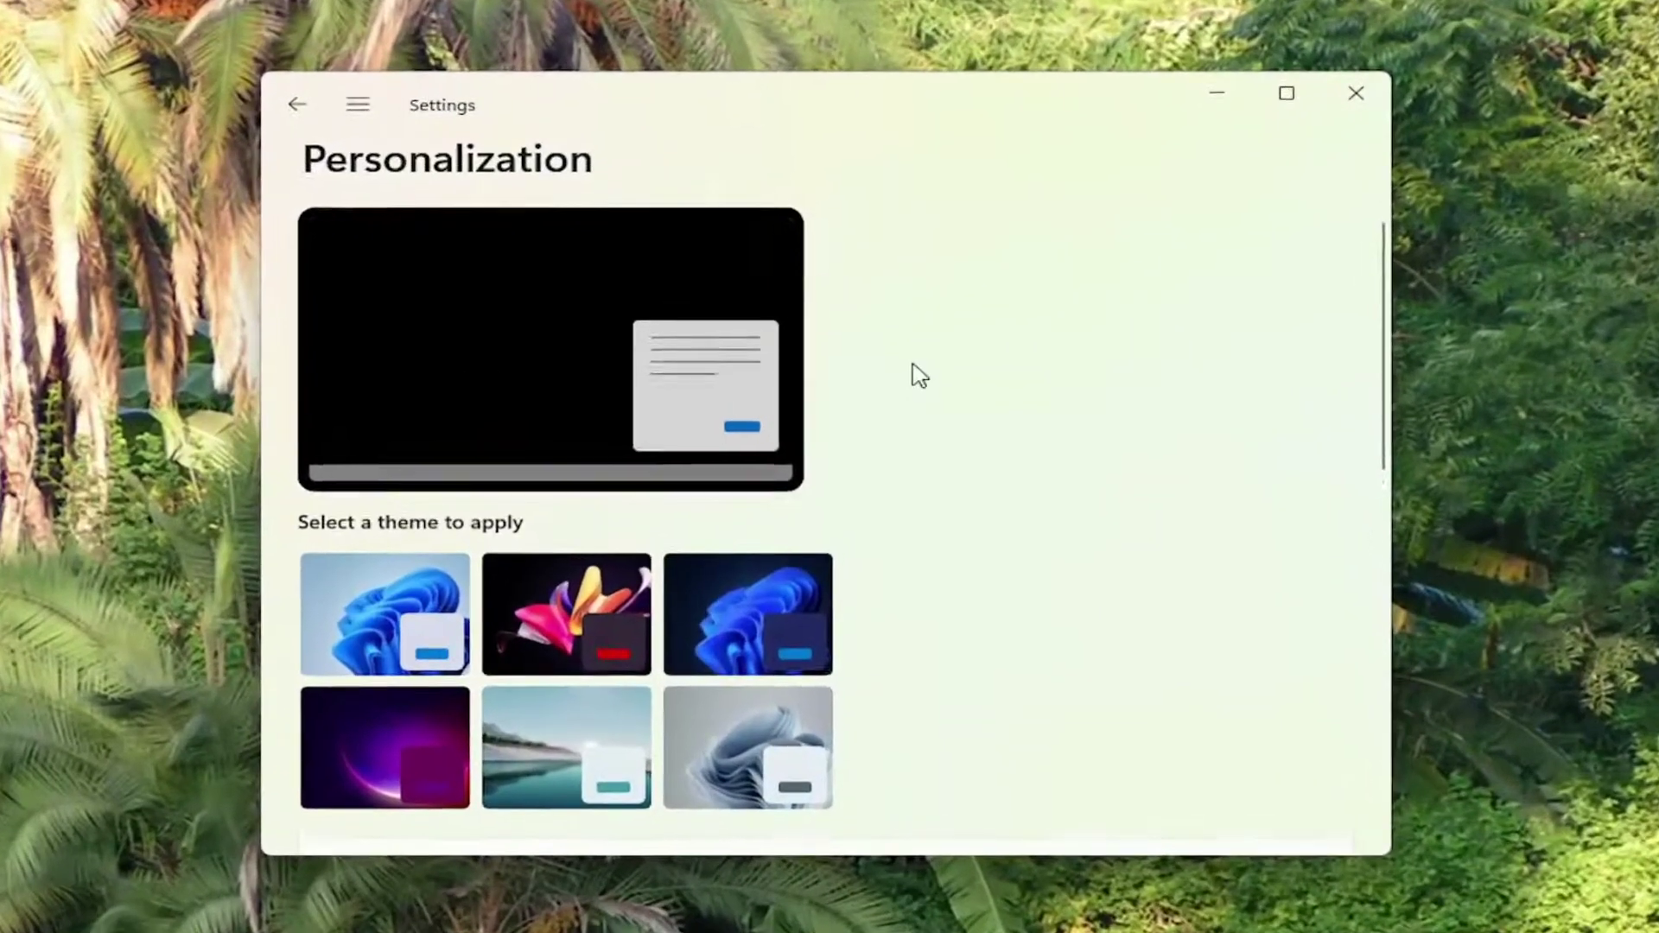
{"action": "scroll", "coordinate": [910, 345], "scroll_direction": "down", "scroll_amount": 5}
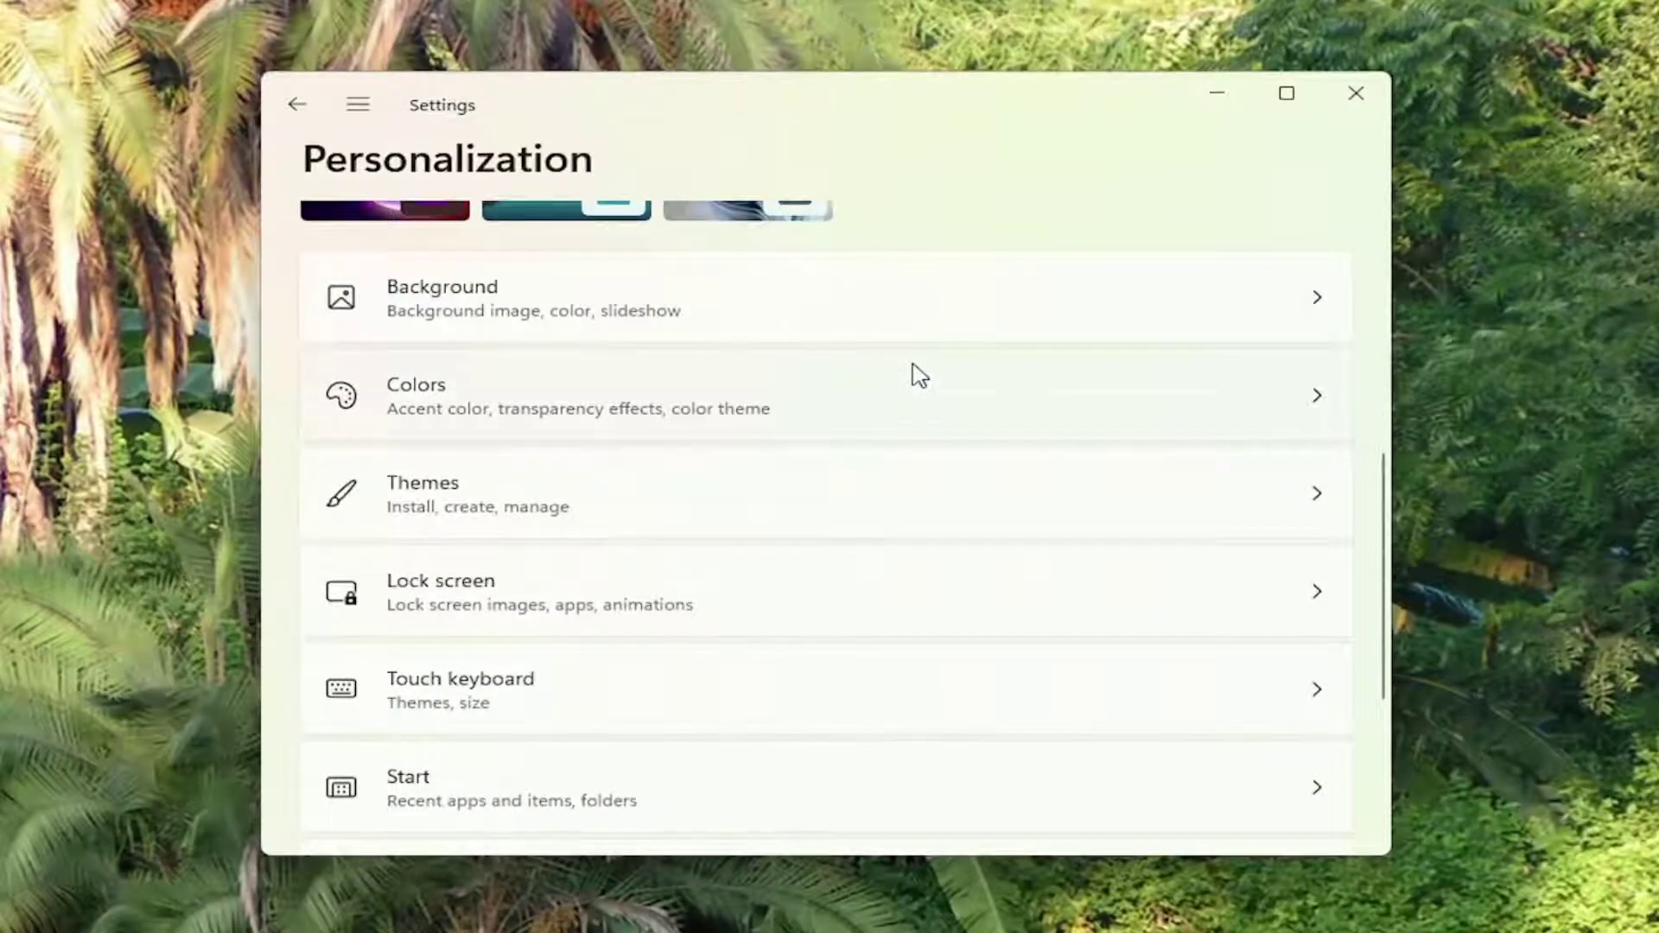
{"action": "left_click", "coordinate": [545, 413]}
Switch Transparency effects off, then back on.
{"action": "scroll", "coordinate": [536, 398], "scroll_direction": "down", "scroll_amount": 2}
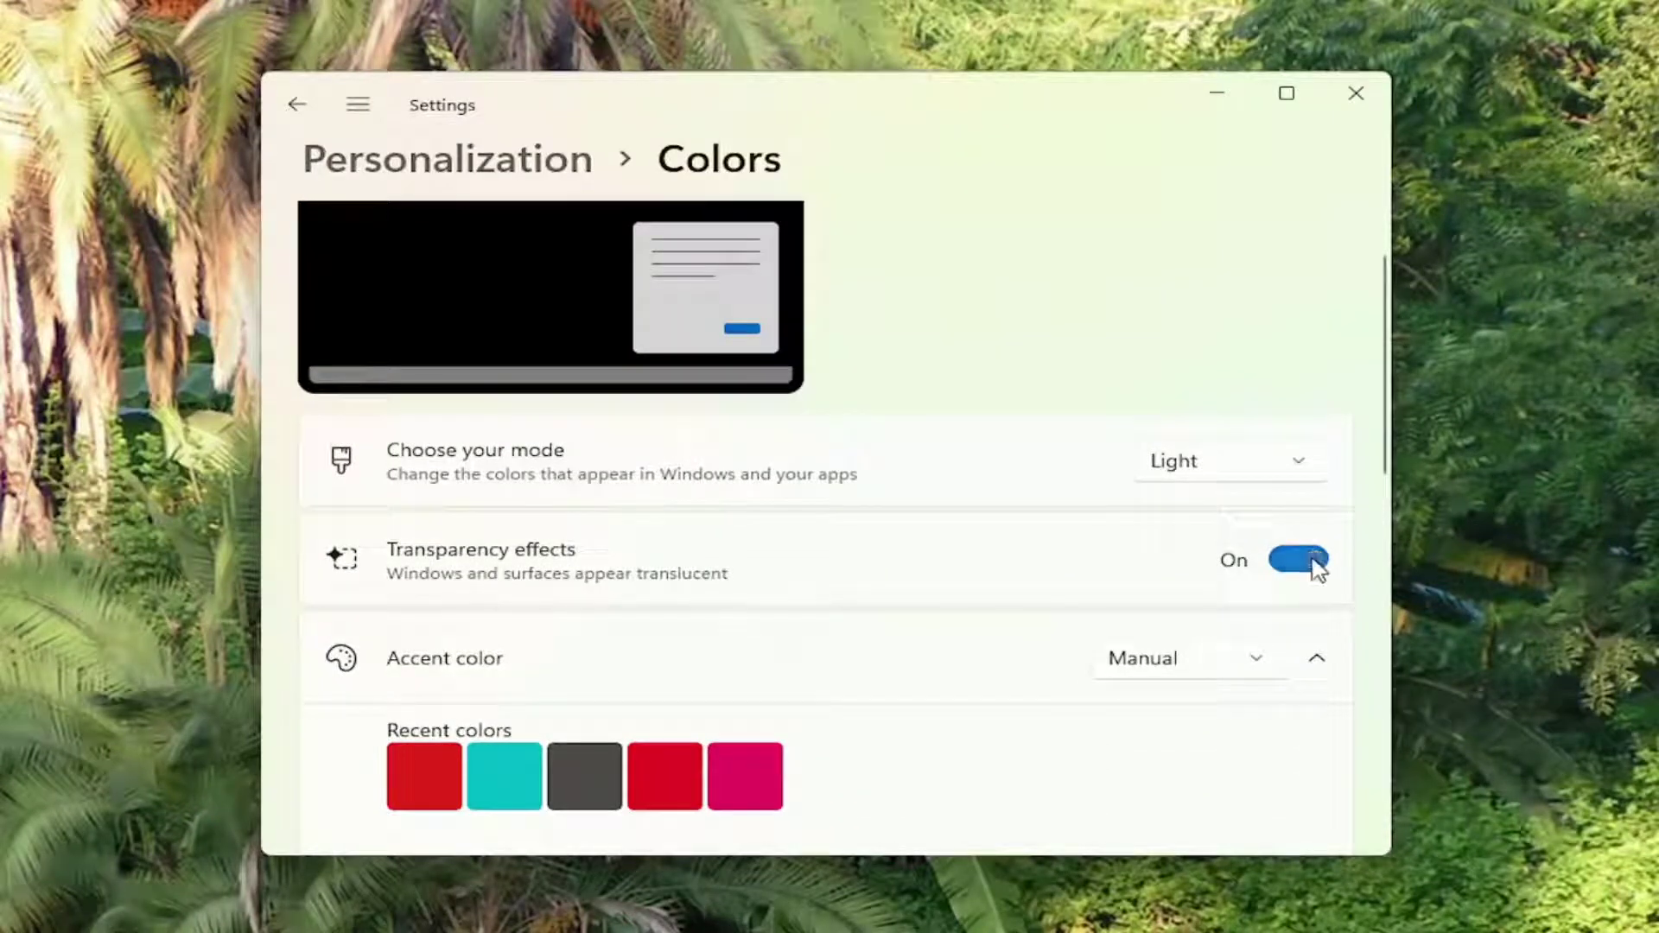
{"action": "left_click", "coordinate": [1313, 562]}
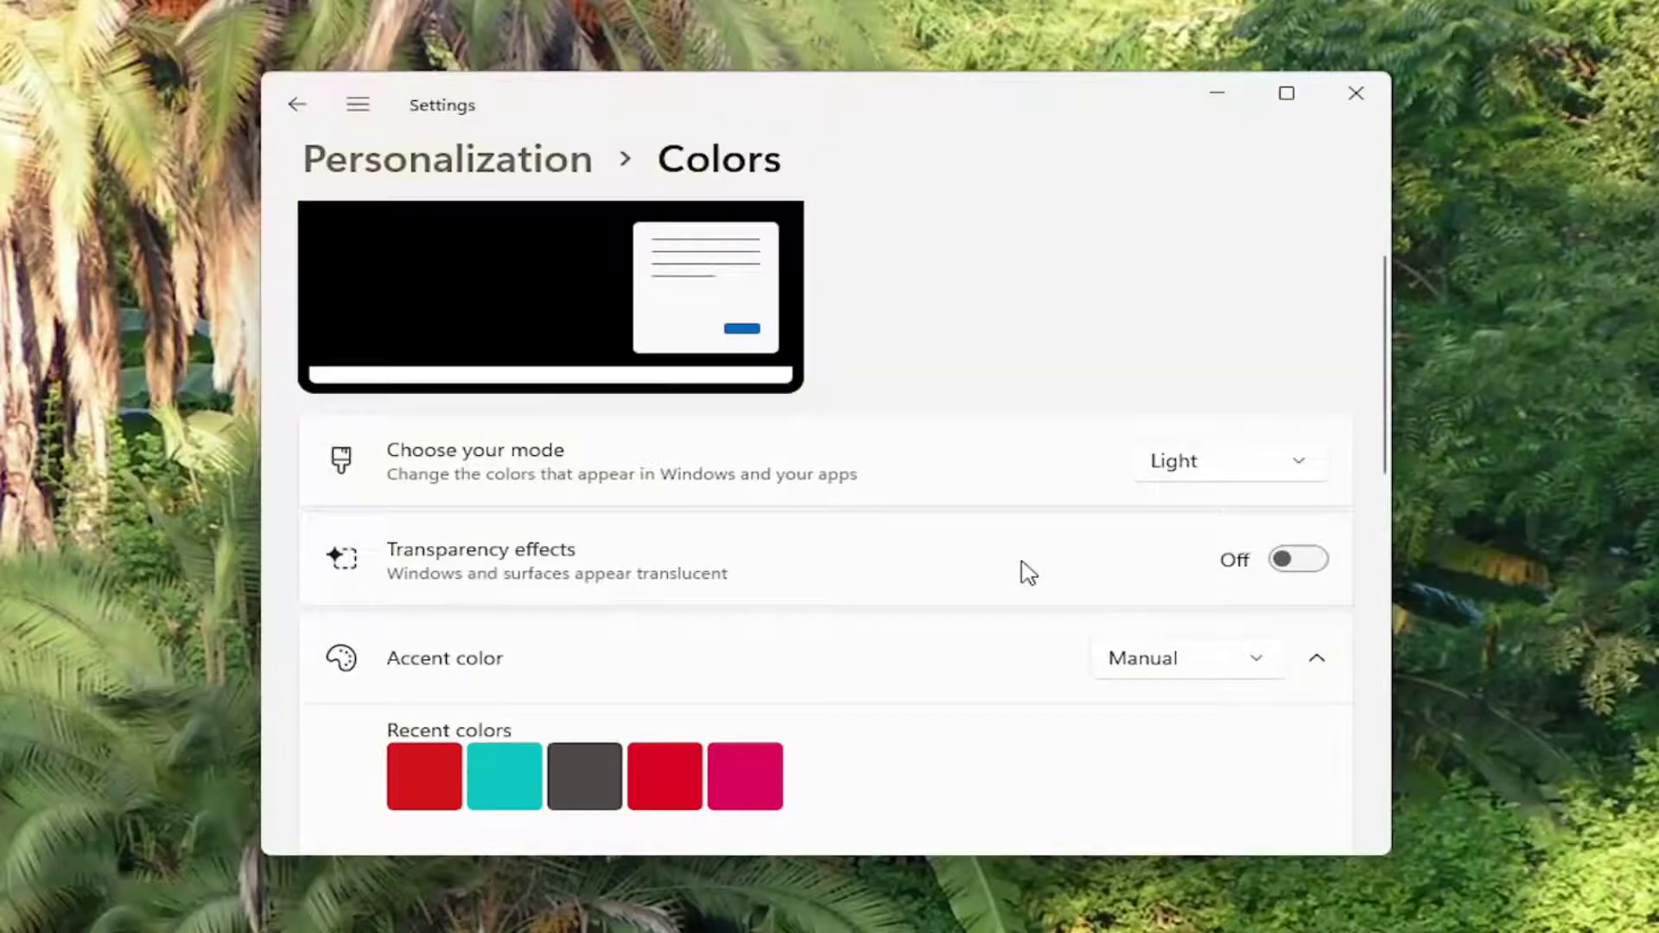
{"action": "left_click", "coordinate": [1296, 569]}
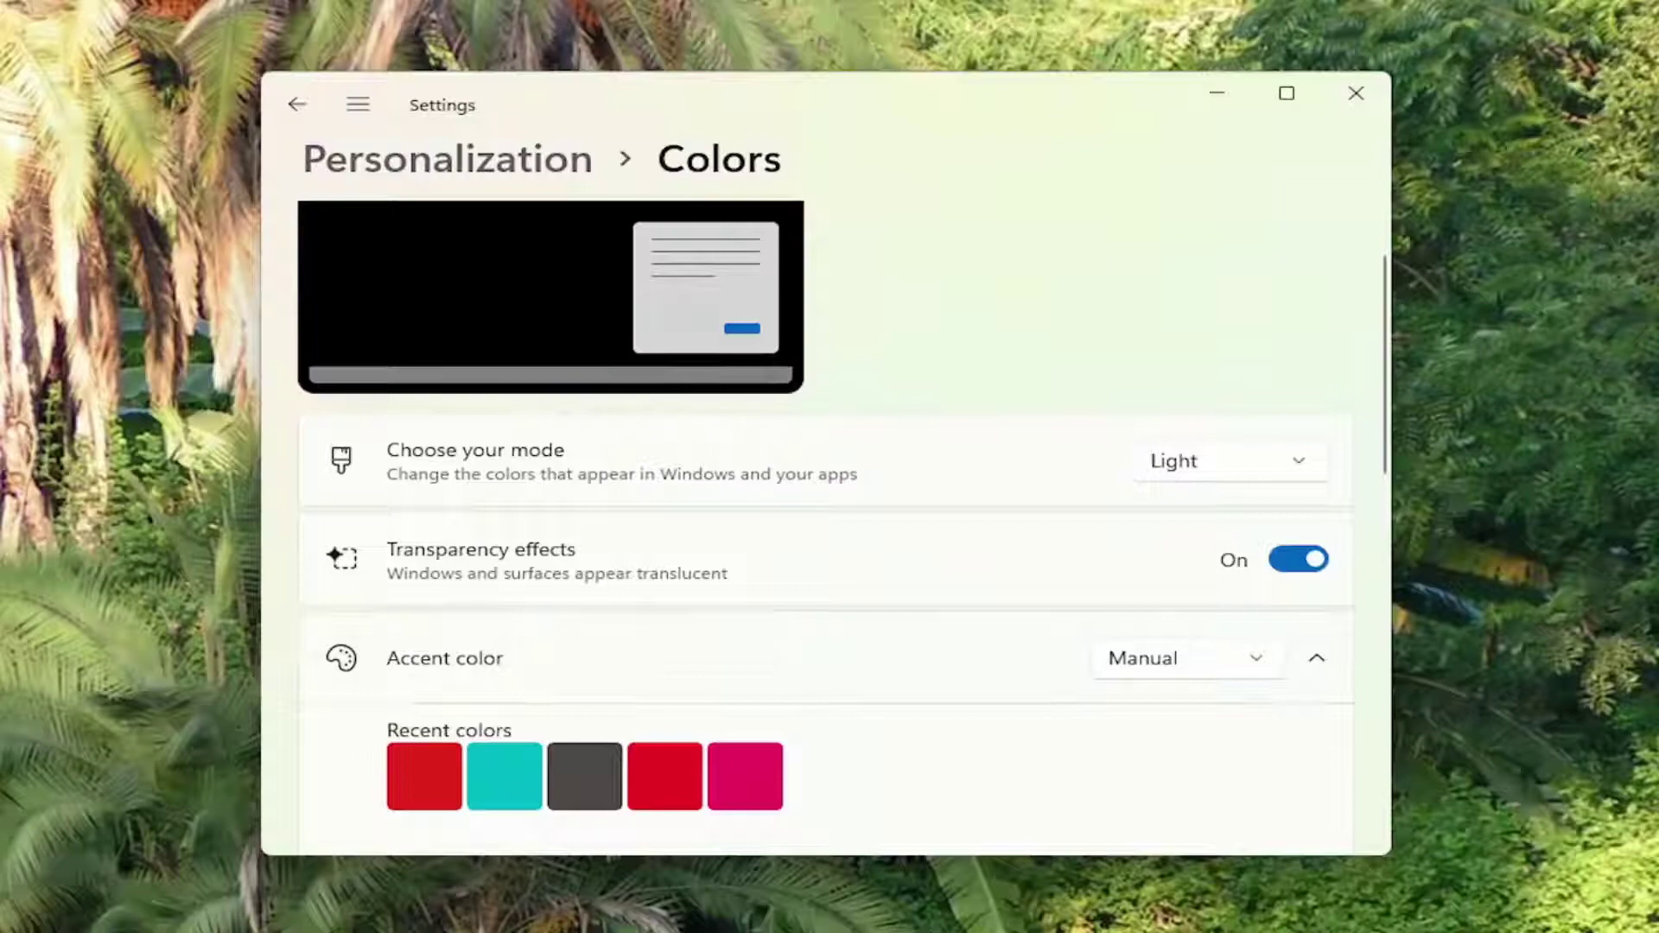
Close Settings and launch Disk Cleanup from a search for 'dis'.
{"action": "left_click", "coordinate": [1353, 91]}
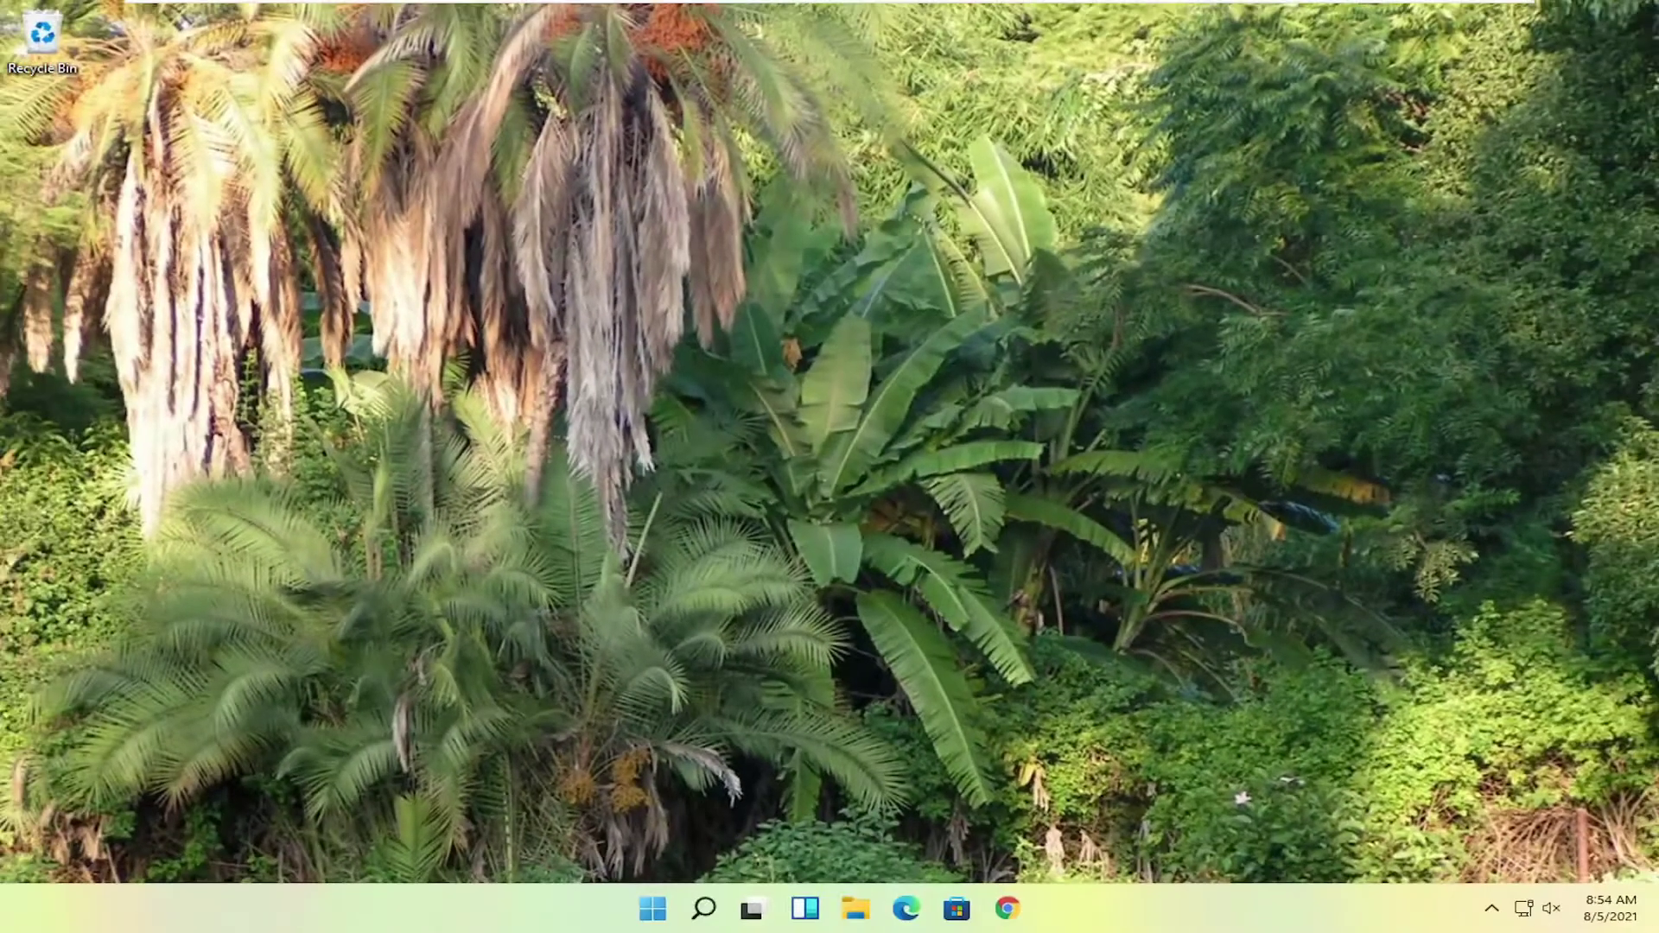
{"action": "left_click", "coordinate": [708, 916]}
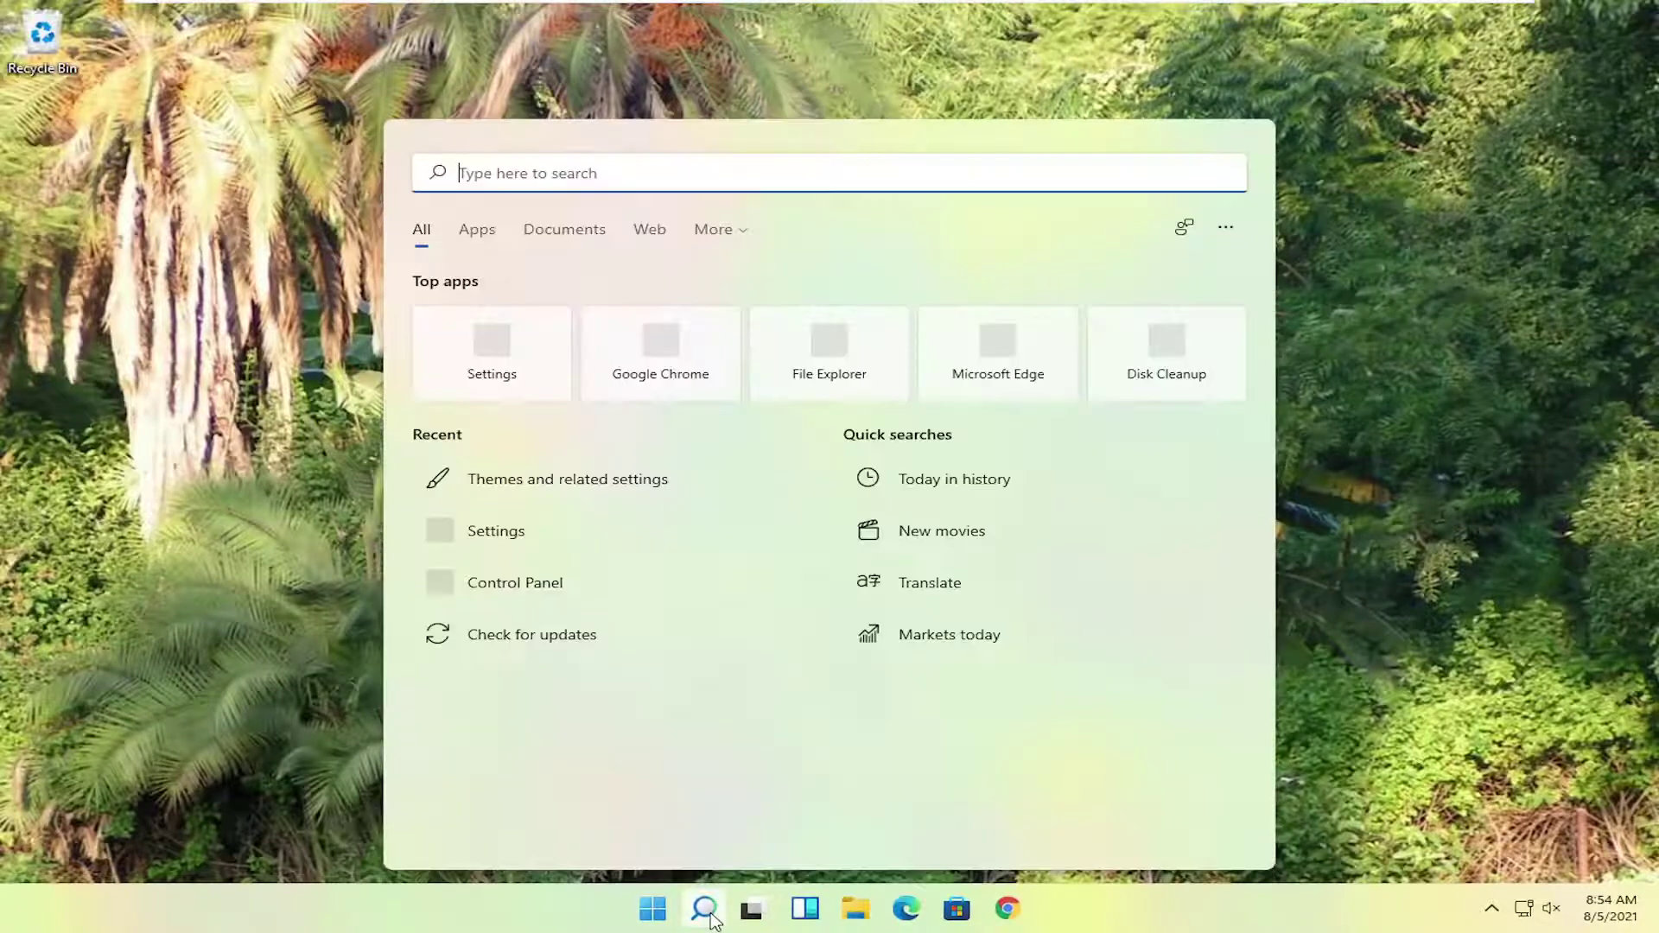
{"action": "type", "text": "dis"}
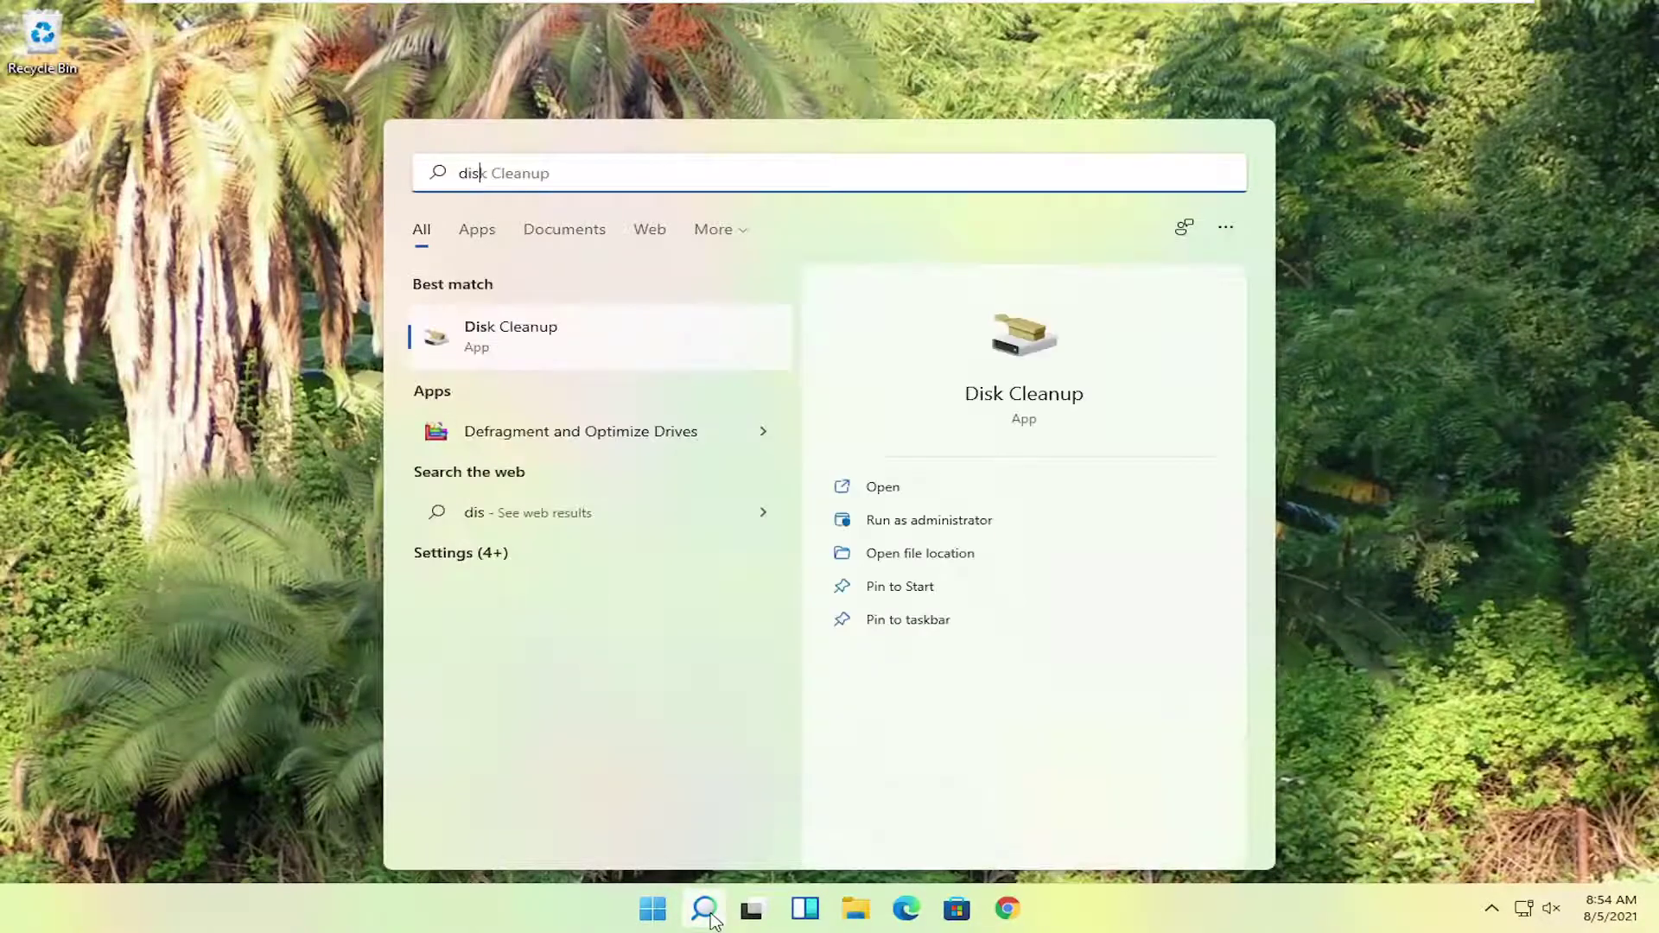
{"action": "left_click", "coordinate": [530, 345]}
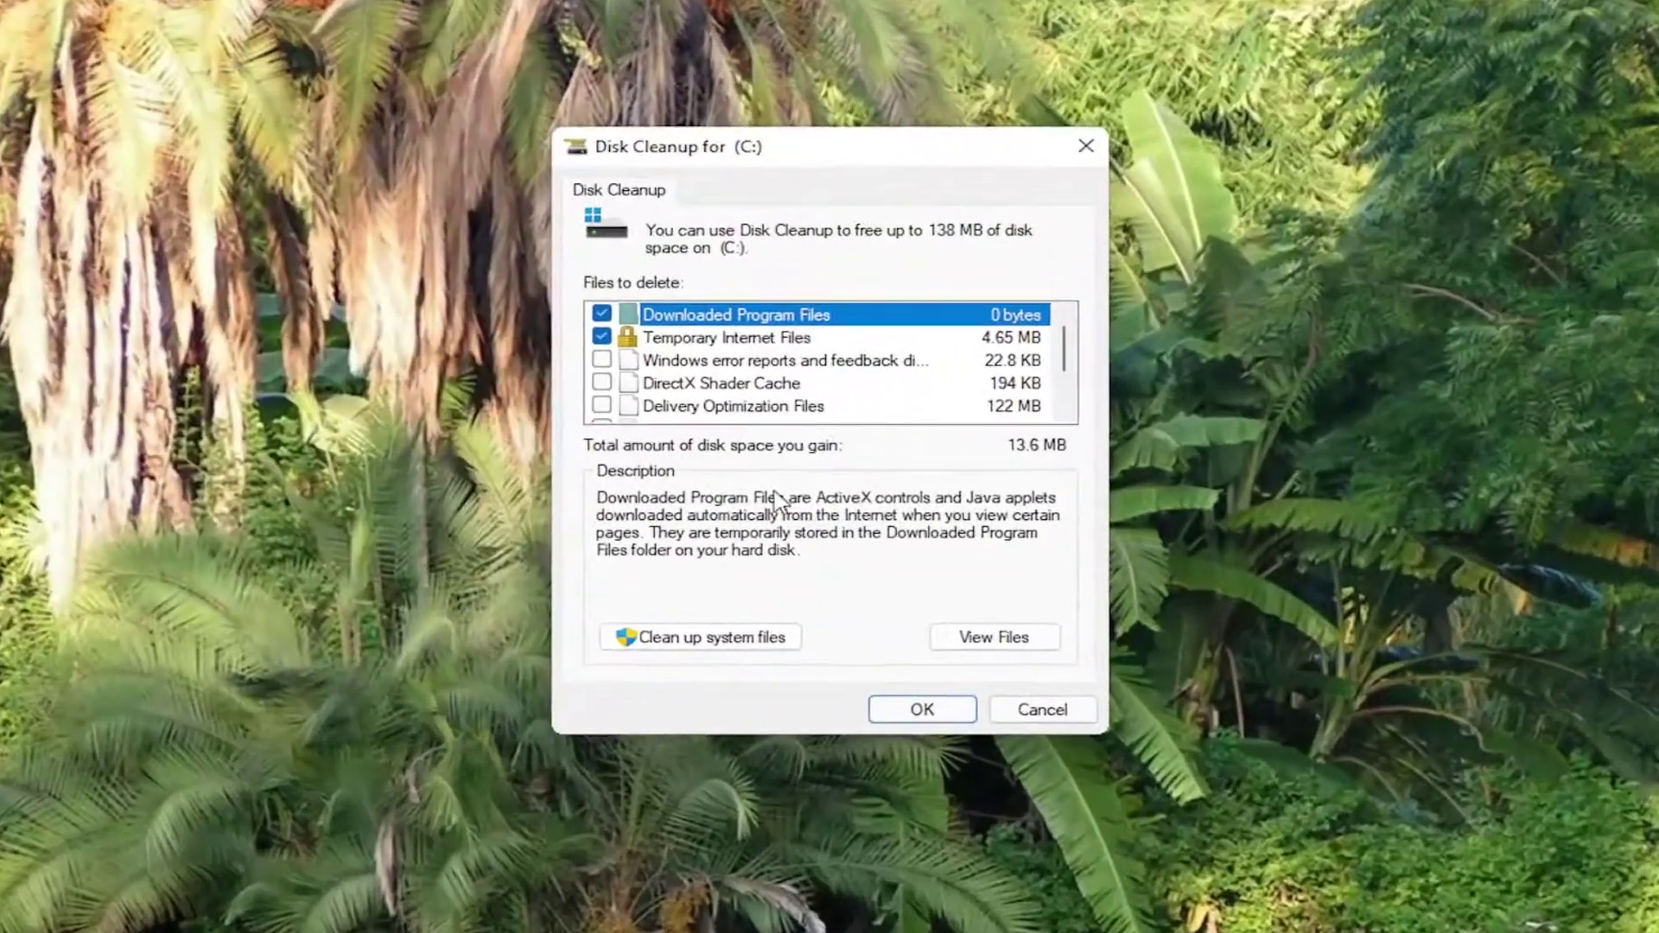
Rescan with system files included and permanently delete the checked files from C:.
{"action": "left_click", "coordinate": [724, 653]}
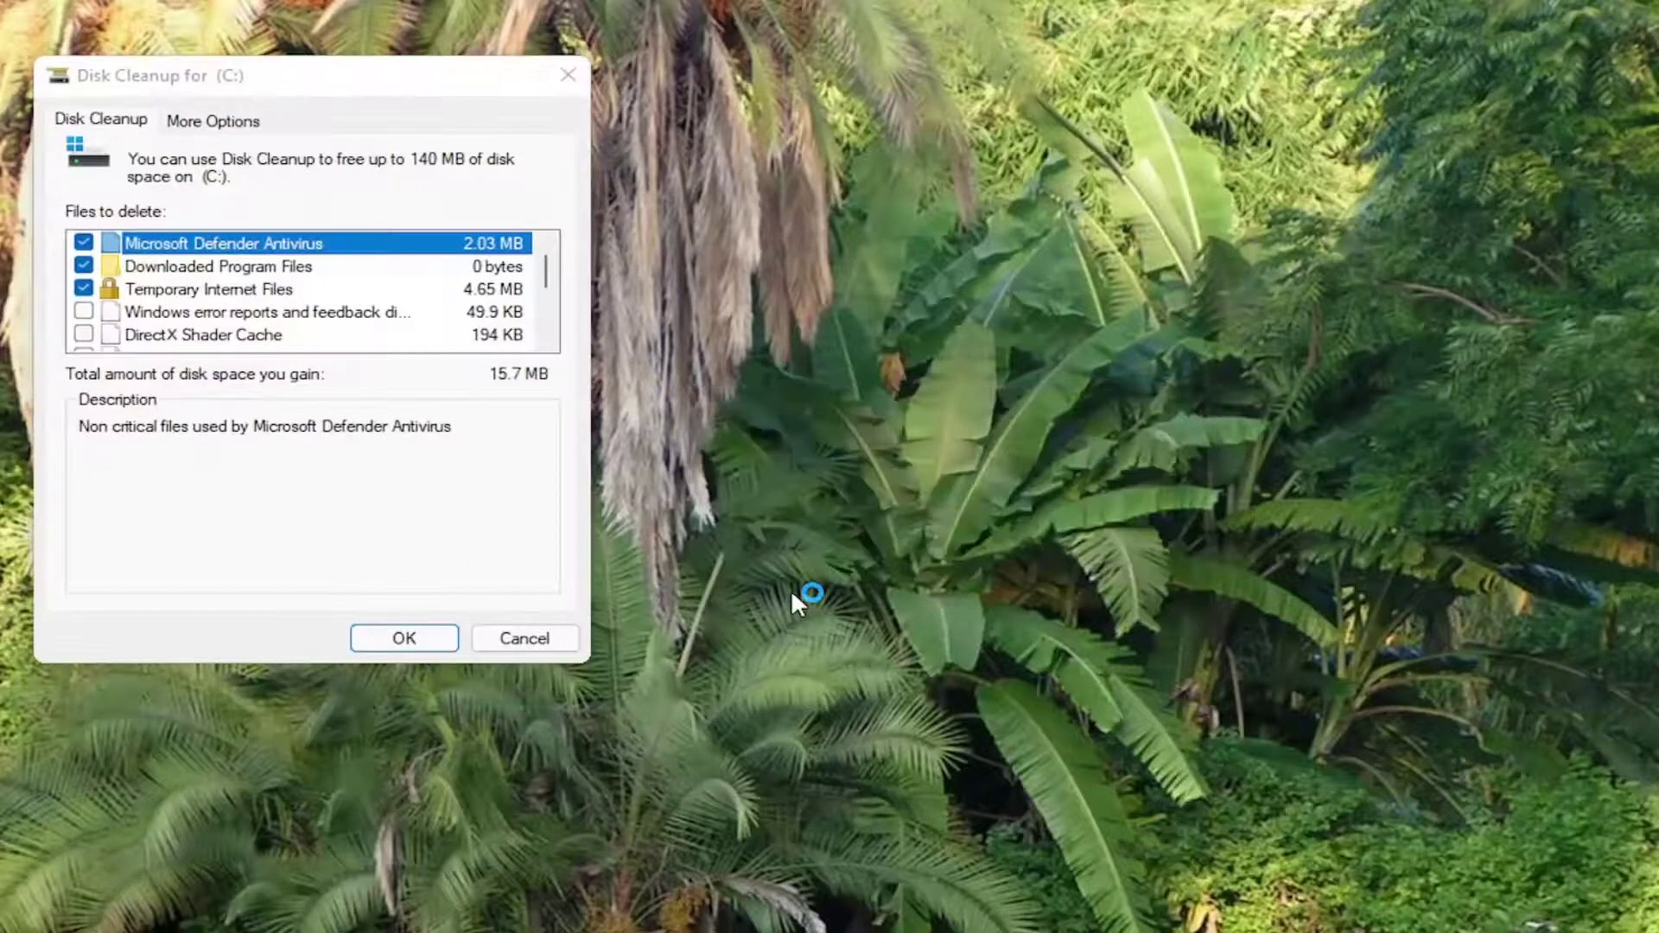
{"action": "left_click_drag", "start_coordinate": [346, 87], "coordinate": [946, 209]}
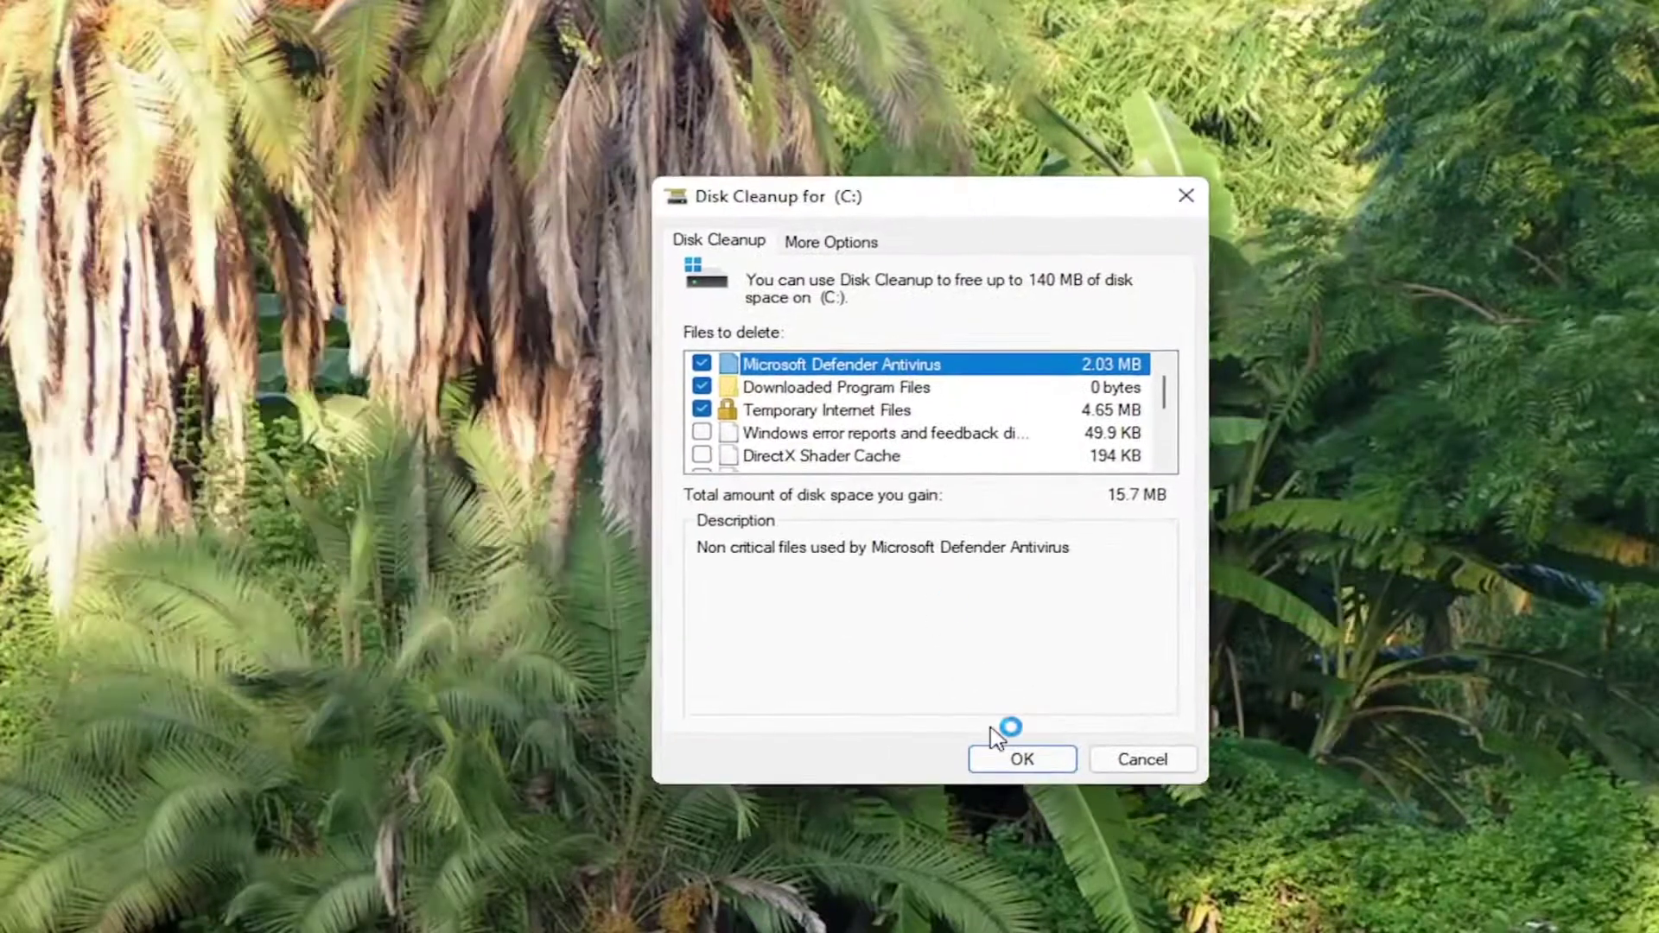
{"action": "left_click", "coordinate": [1020, 760]}
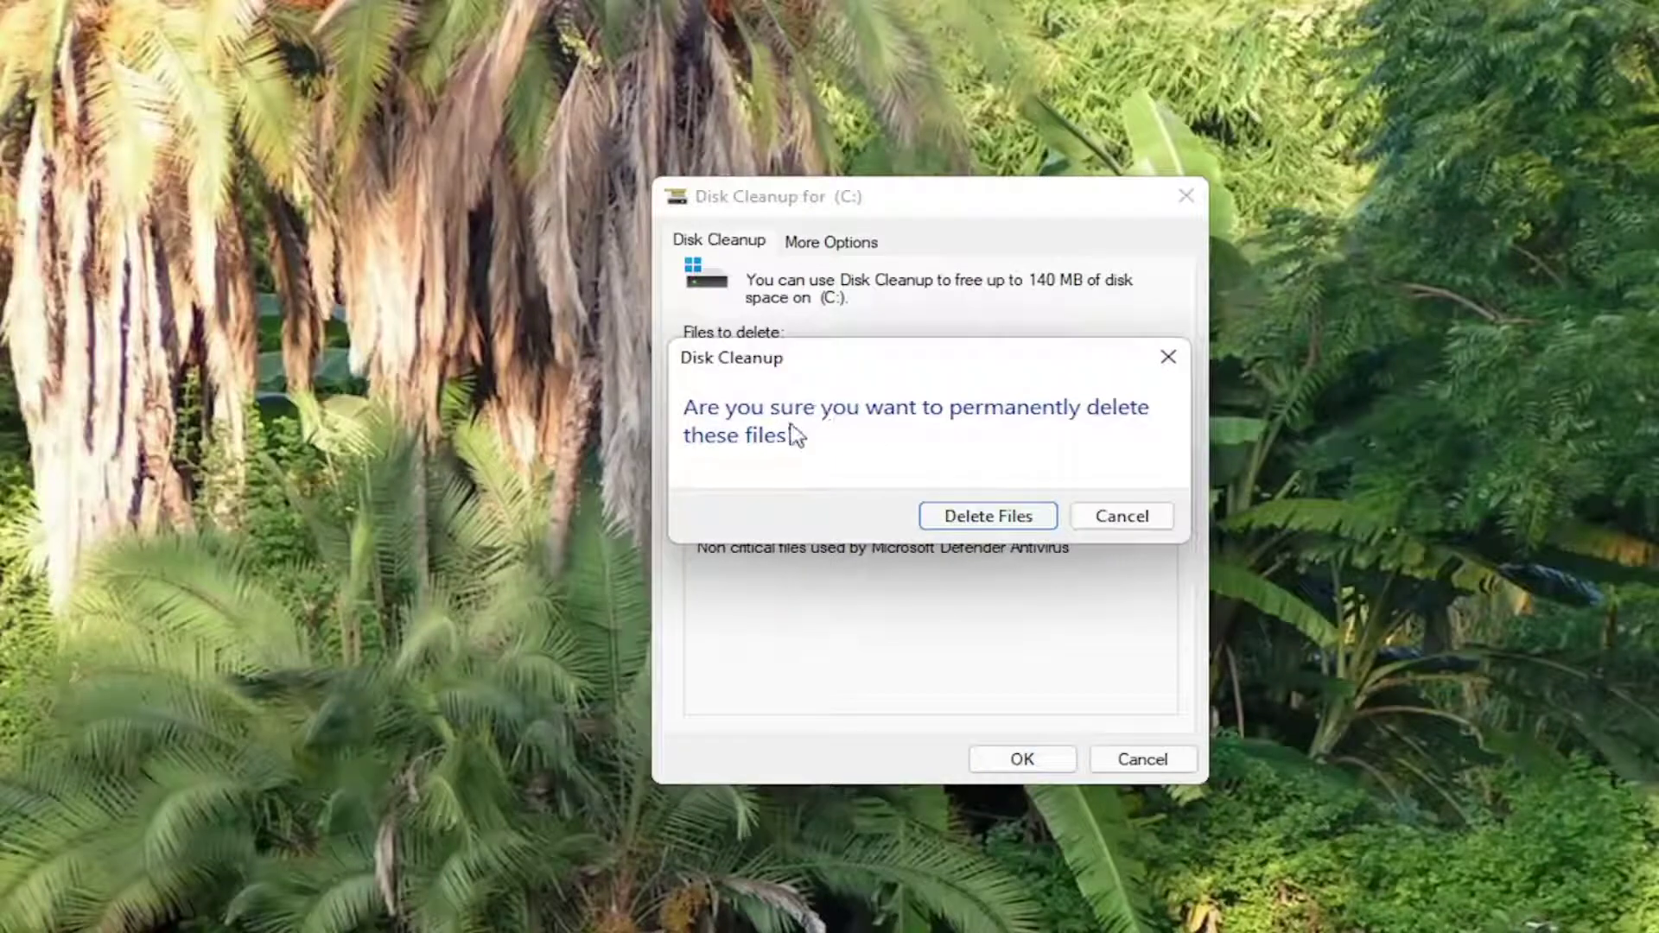
{"action": "left_click", "coordinate": [976, 516]}
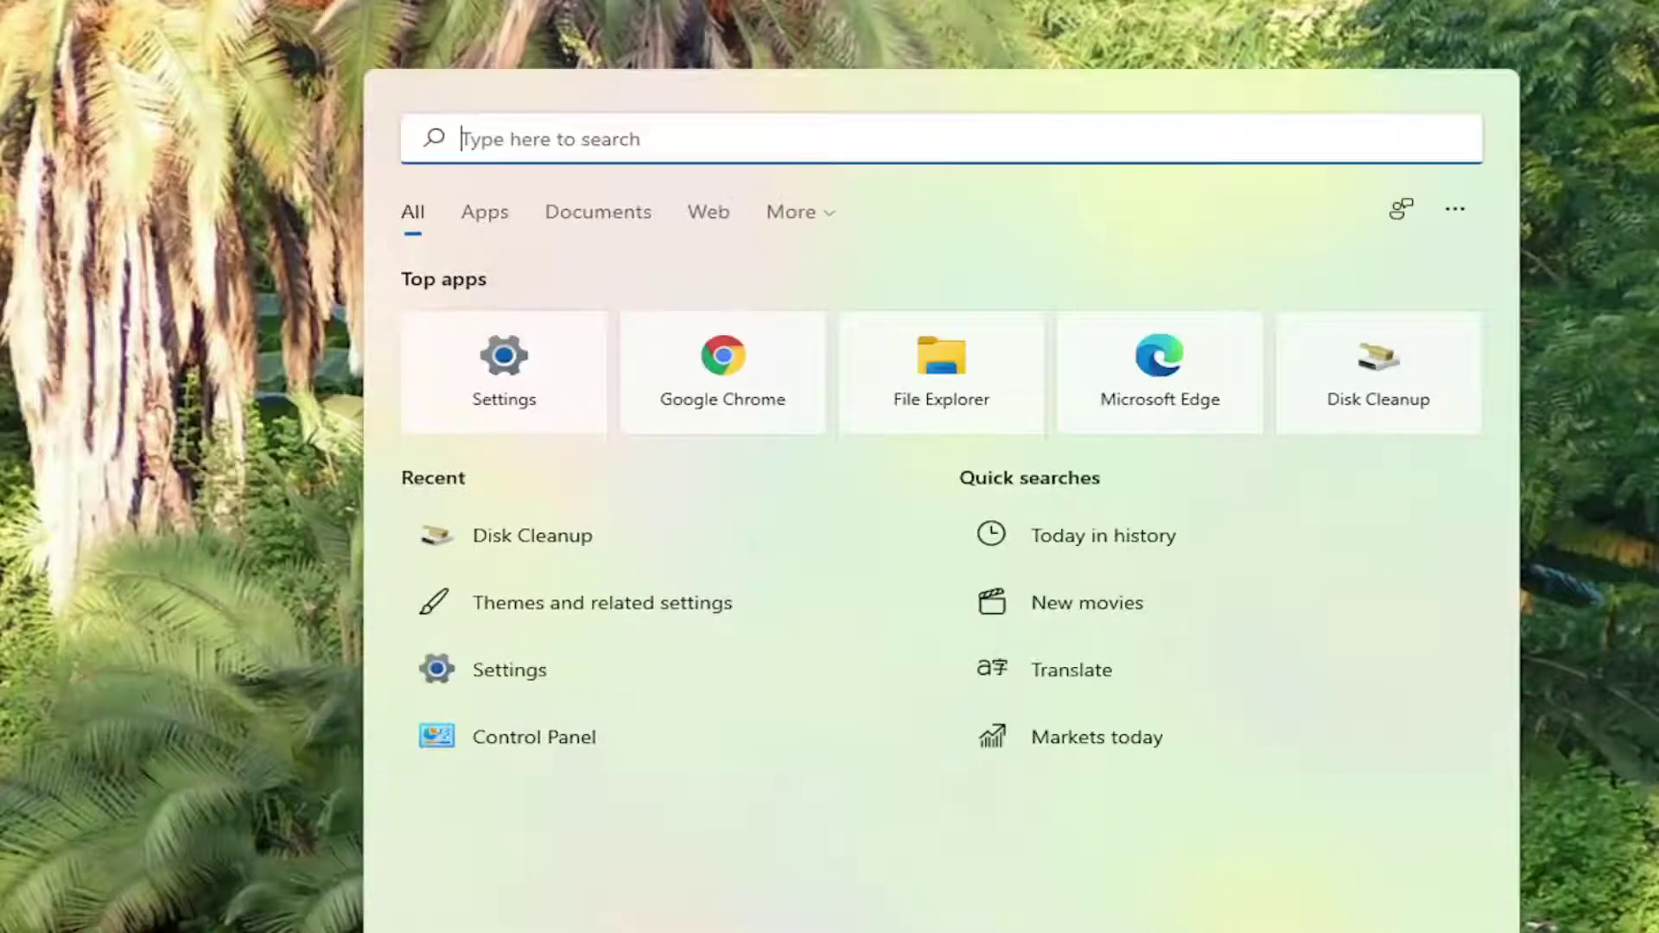
Search 'programs', open the installed apps list, and check Calculator's options without changing anything.
{"action": "type", "text": "programs"}
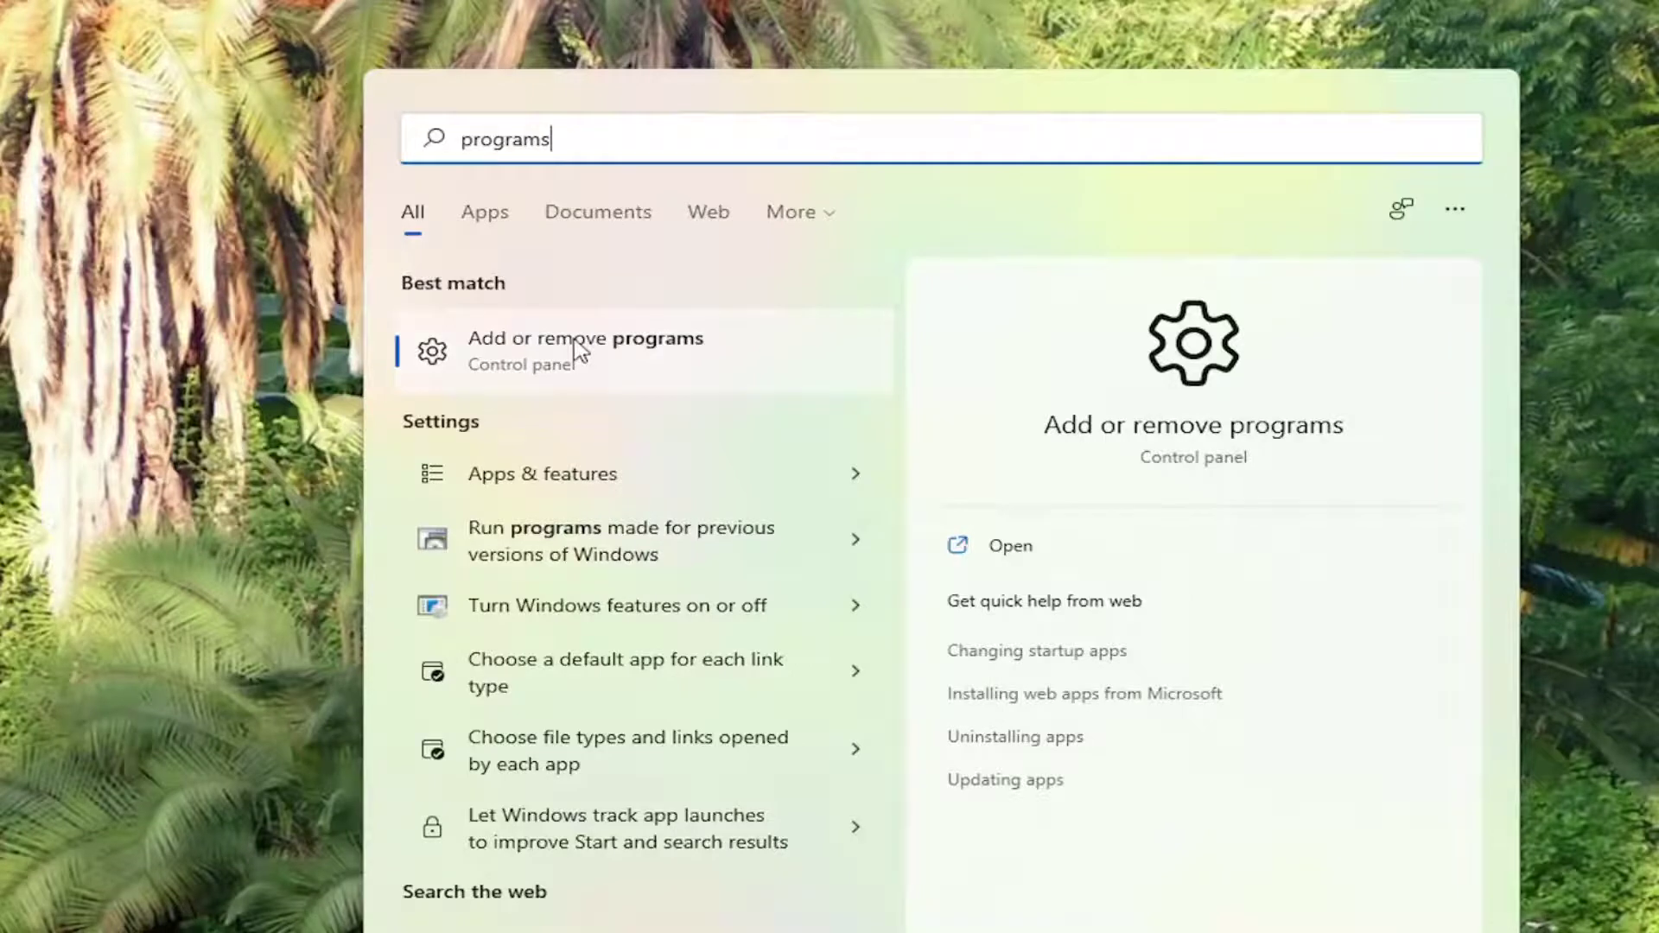
{"action": "left_click", "coordinate": [576, 350]}
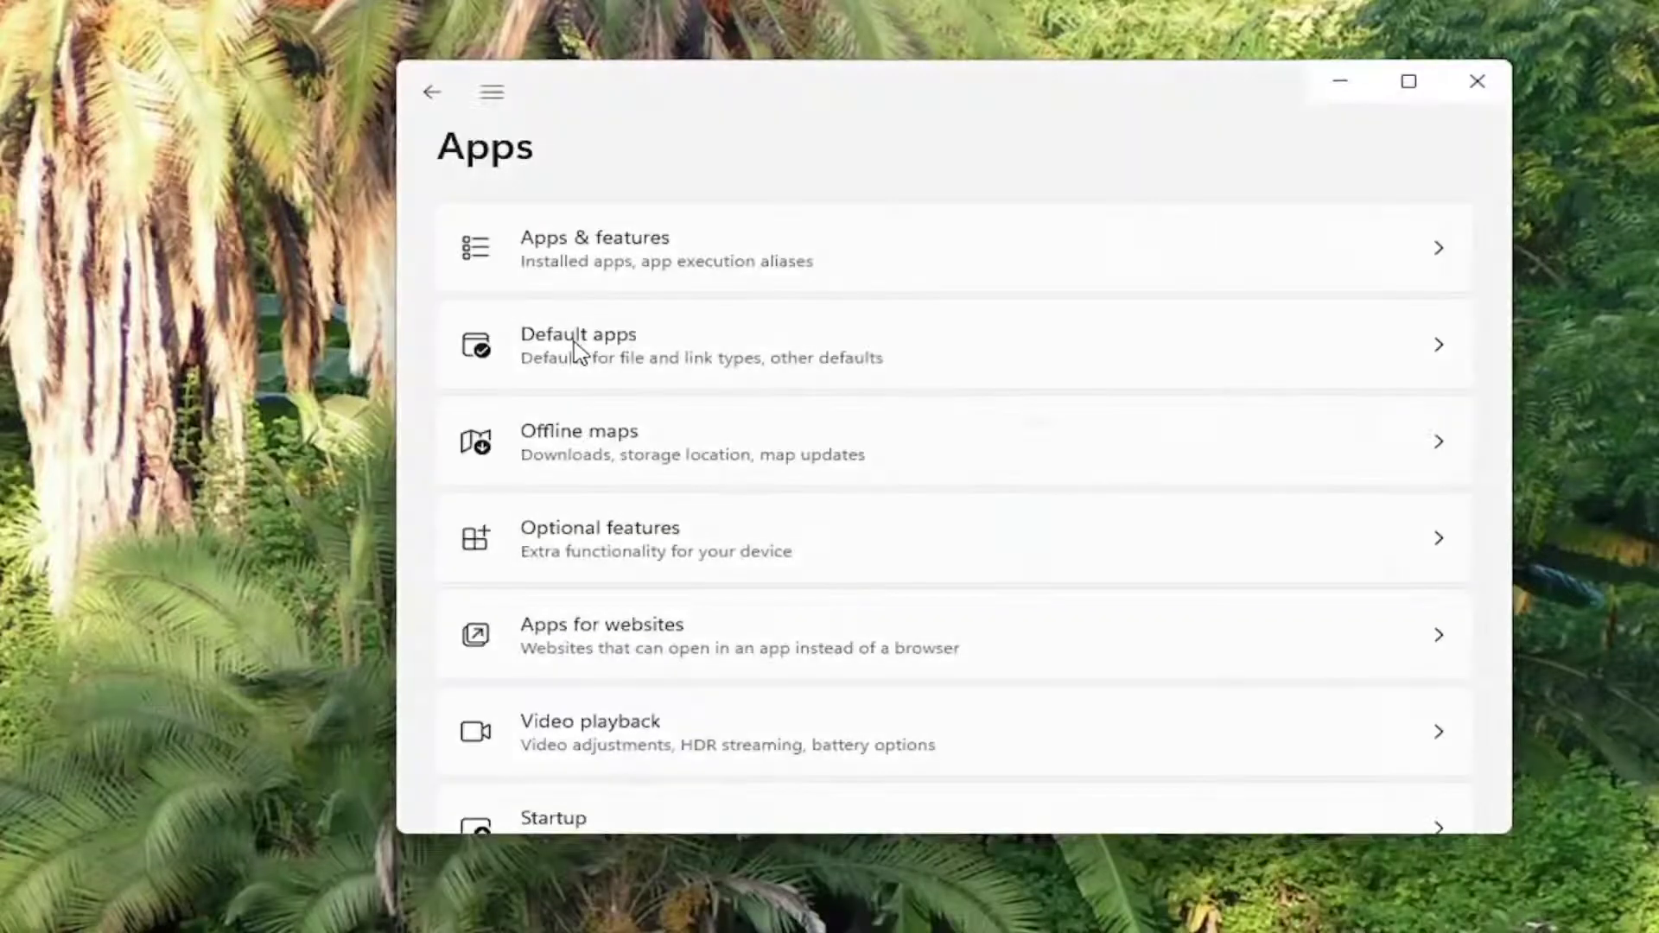
{"action": "left_click", "coordinate": [688, 259]}
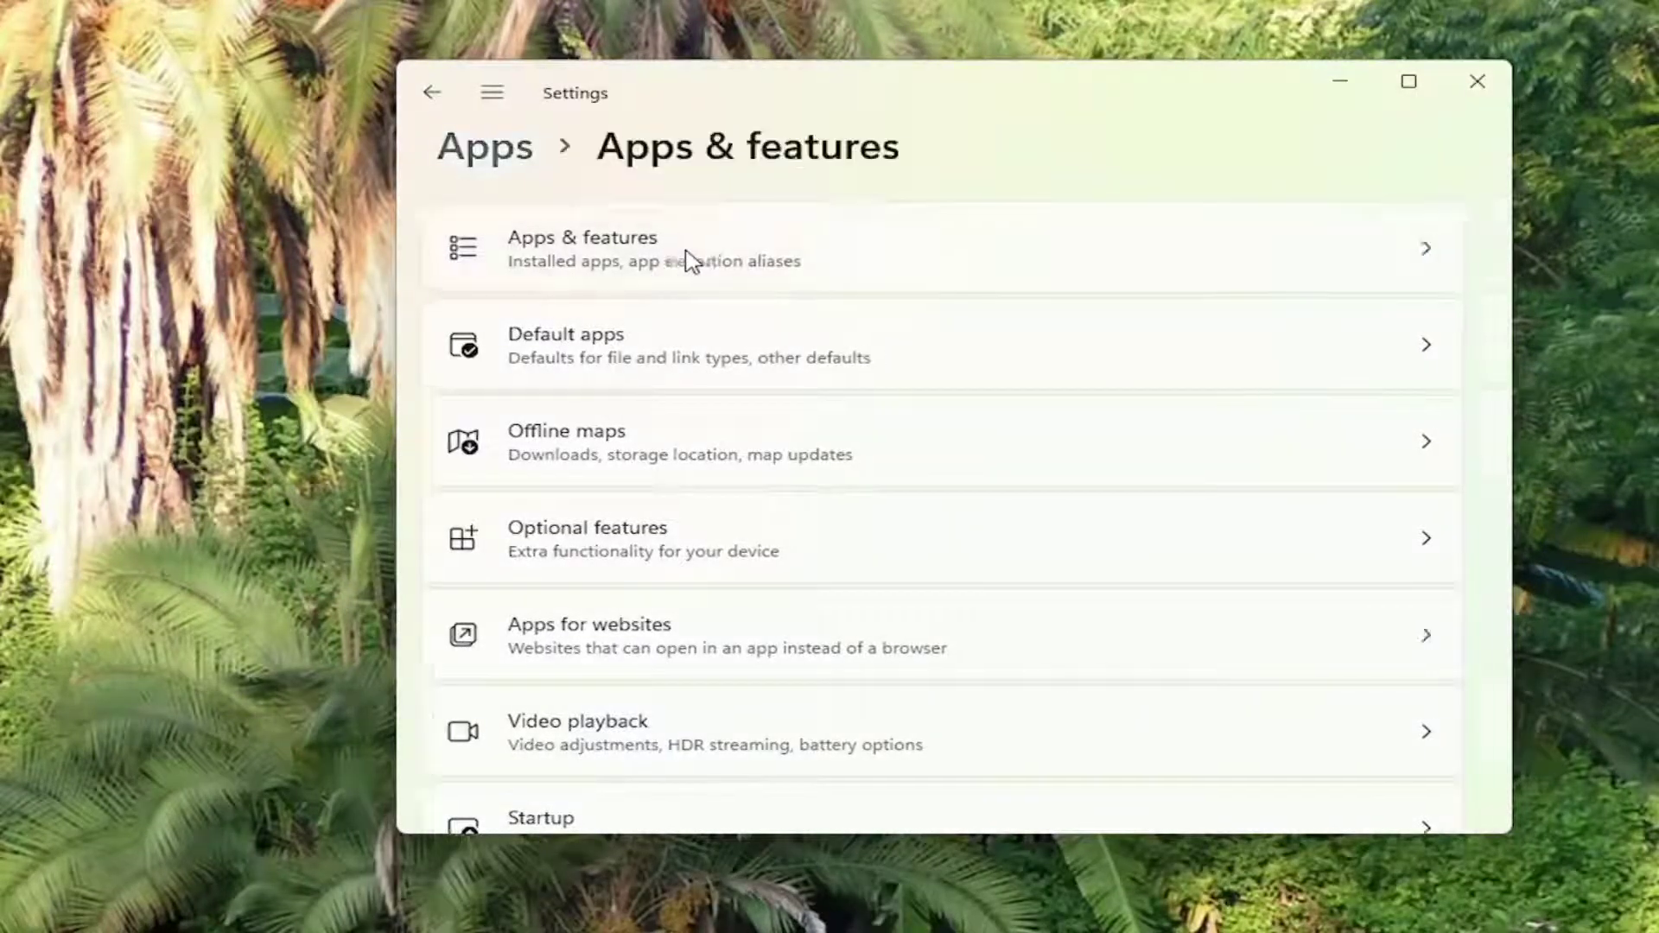
{"action": "scroll", "coordinate": [812, 484], "scroll_direction": "down", "scroll_amount": 3}
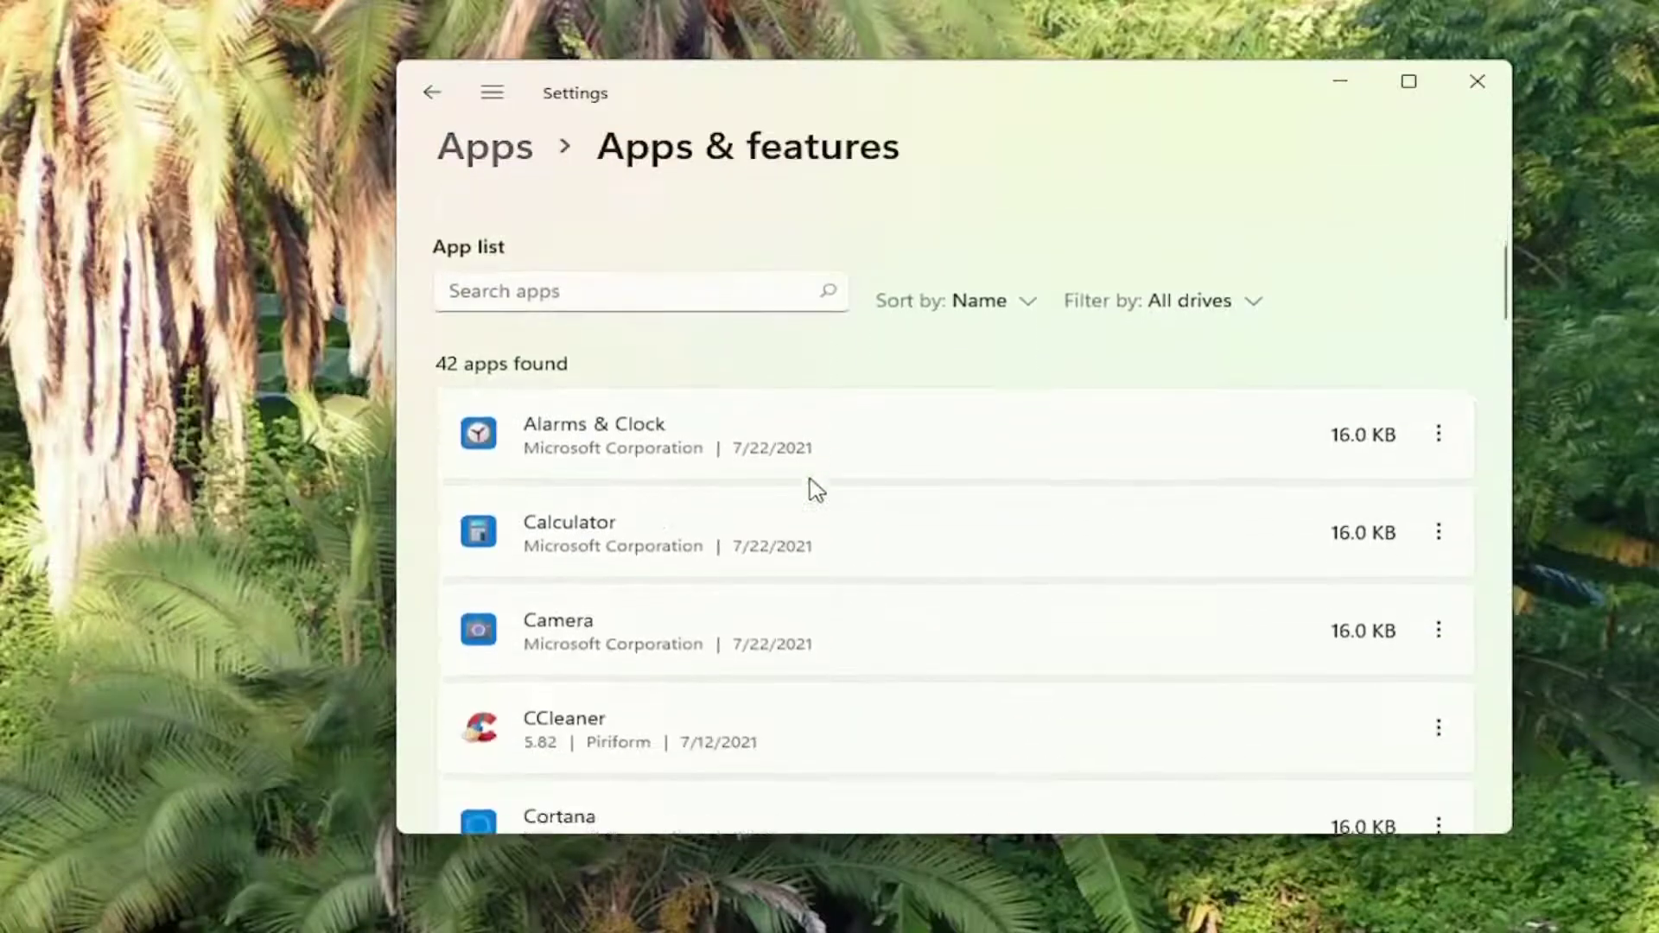
{"action": "scroll", "coordinate": [478, 515], "scroll_direction": "down", "scroll_amount": 1}
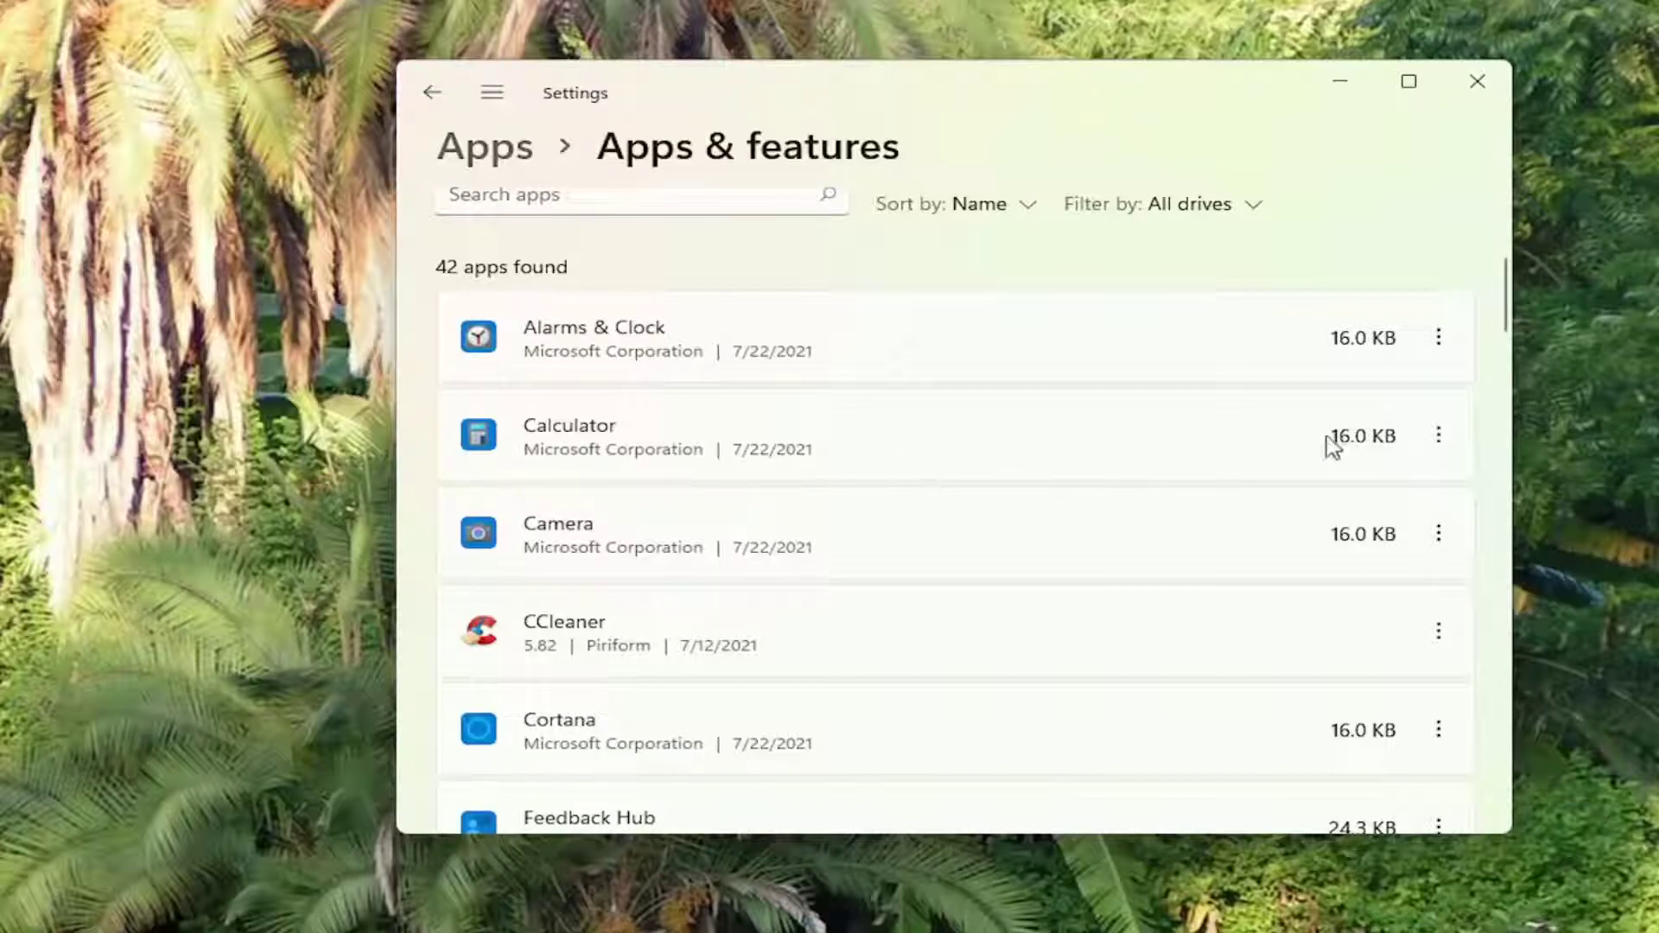
{"action": "left_click", "coordinate": [1439, 437]}
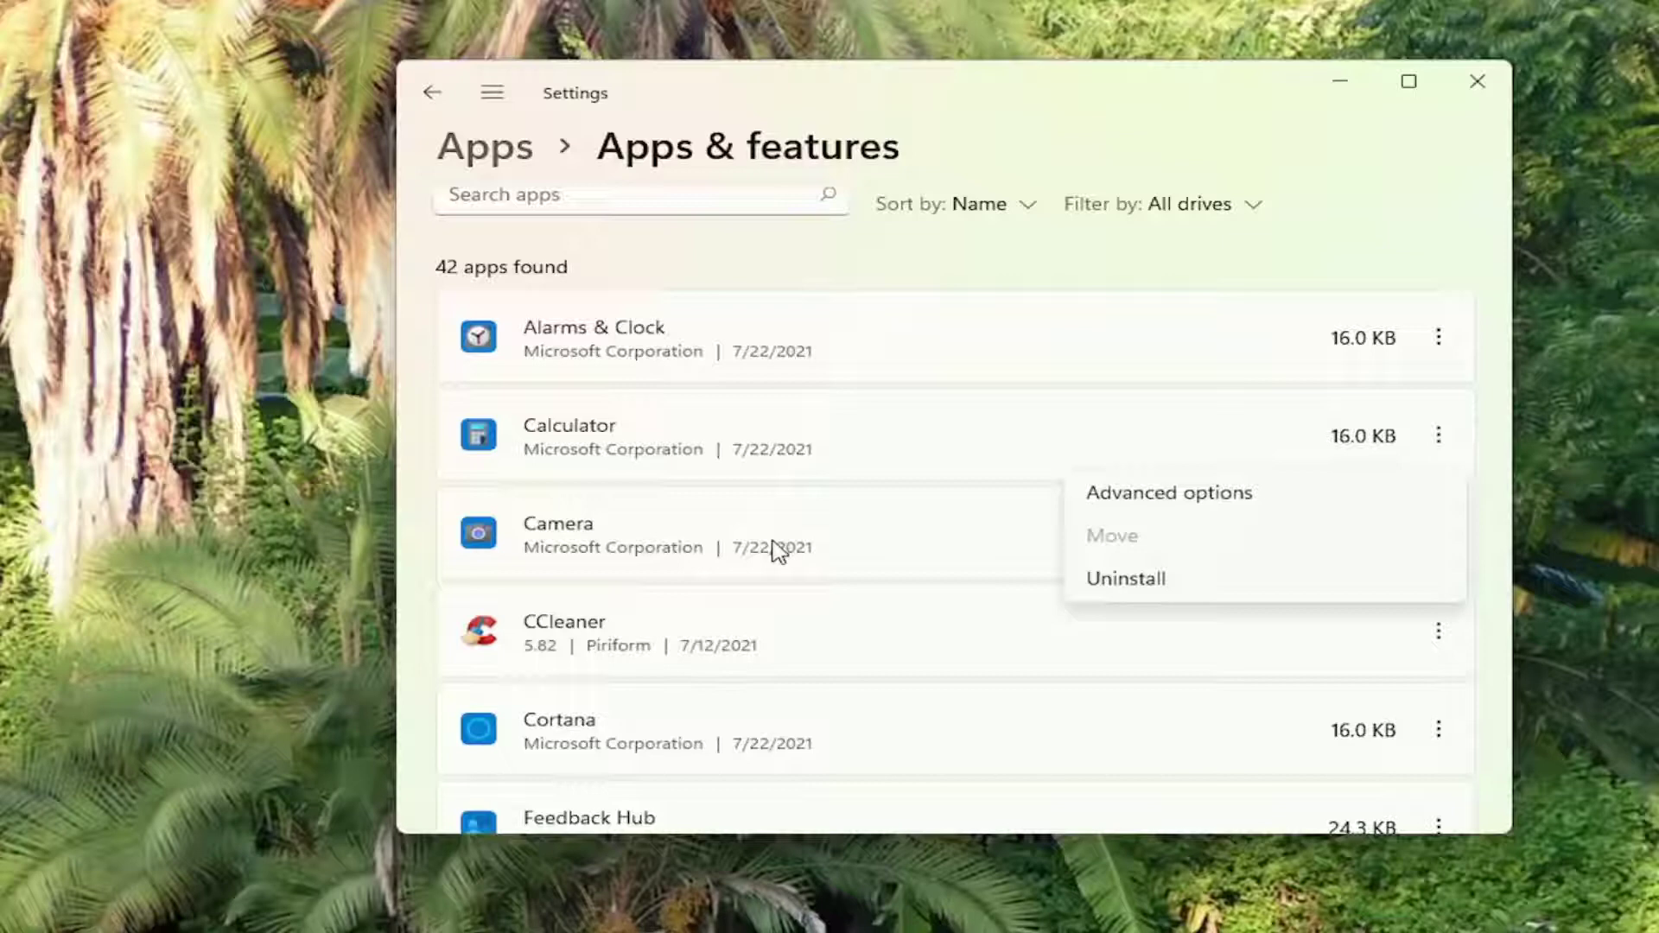
{"action": "left_click", "coordinate": [988, 264]}
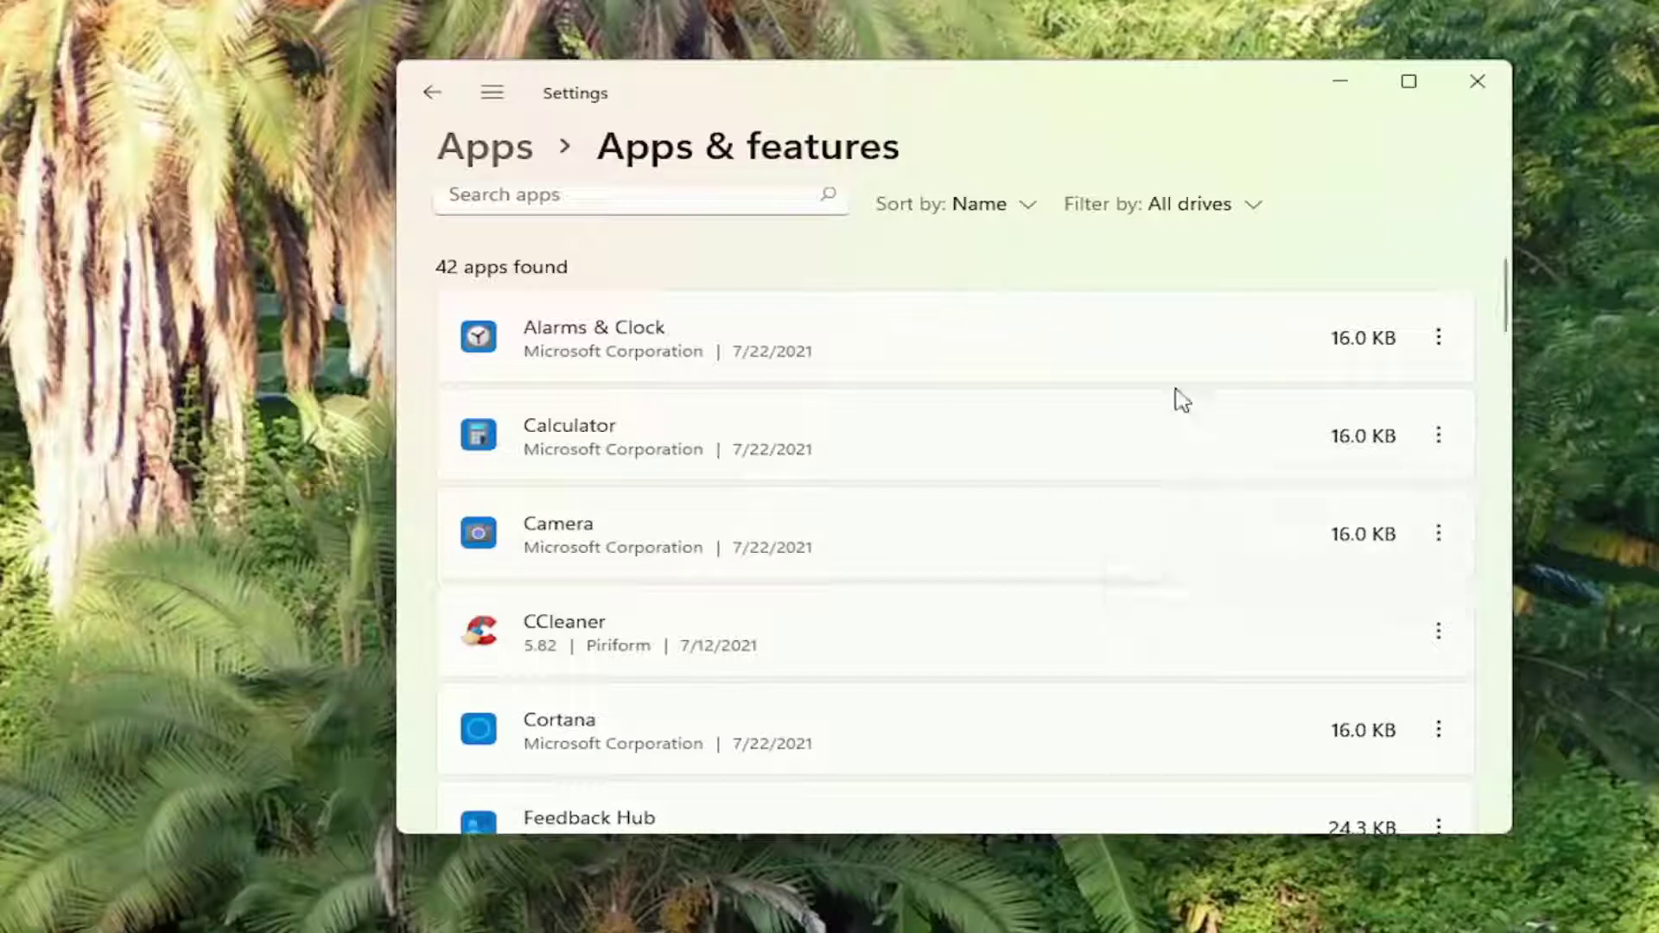
Check Feedback Hub's options without uninstalling it, then return to the Apps page.
{"action": "scroll", "coordinate": [1045, 485], "scroll_direction": "down", "scroll_amount": 2}
{"action": "scroll", "coordinate": [614, 526], "scroll_direction": "down", "scroll_amount": 2}
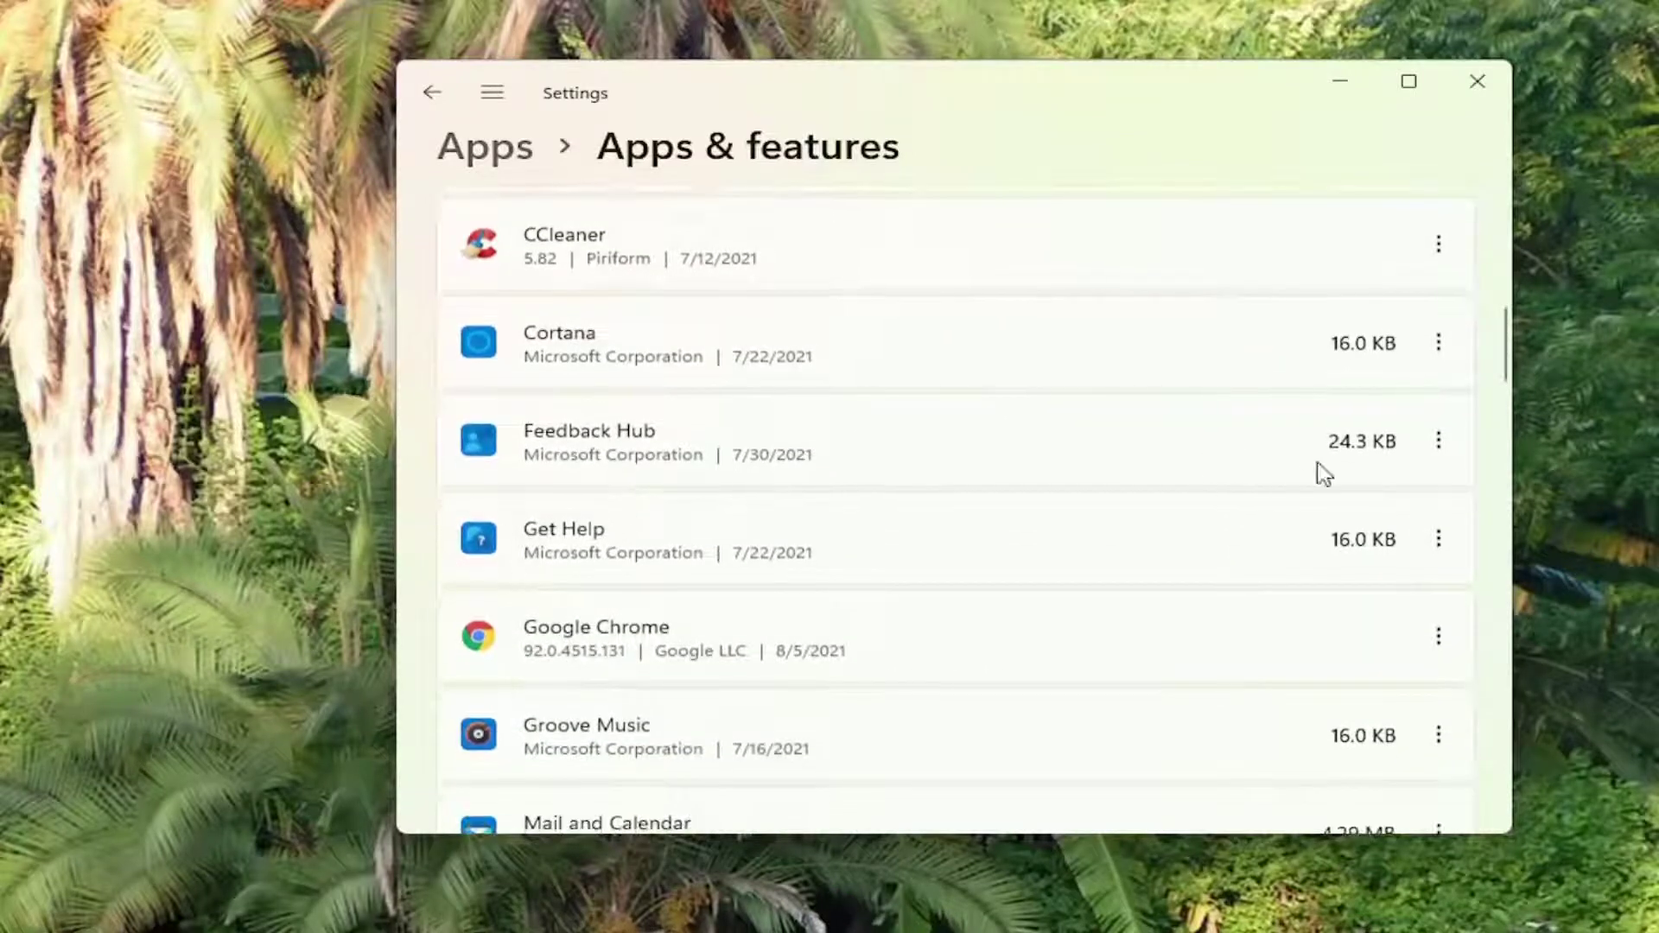
{"action": "left_click", "coordinate": [1439, 441]}
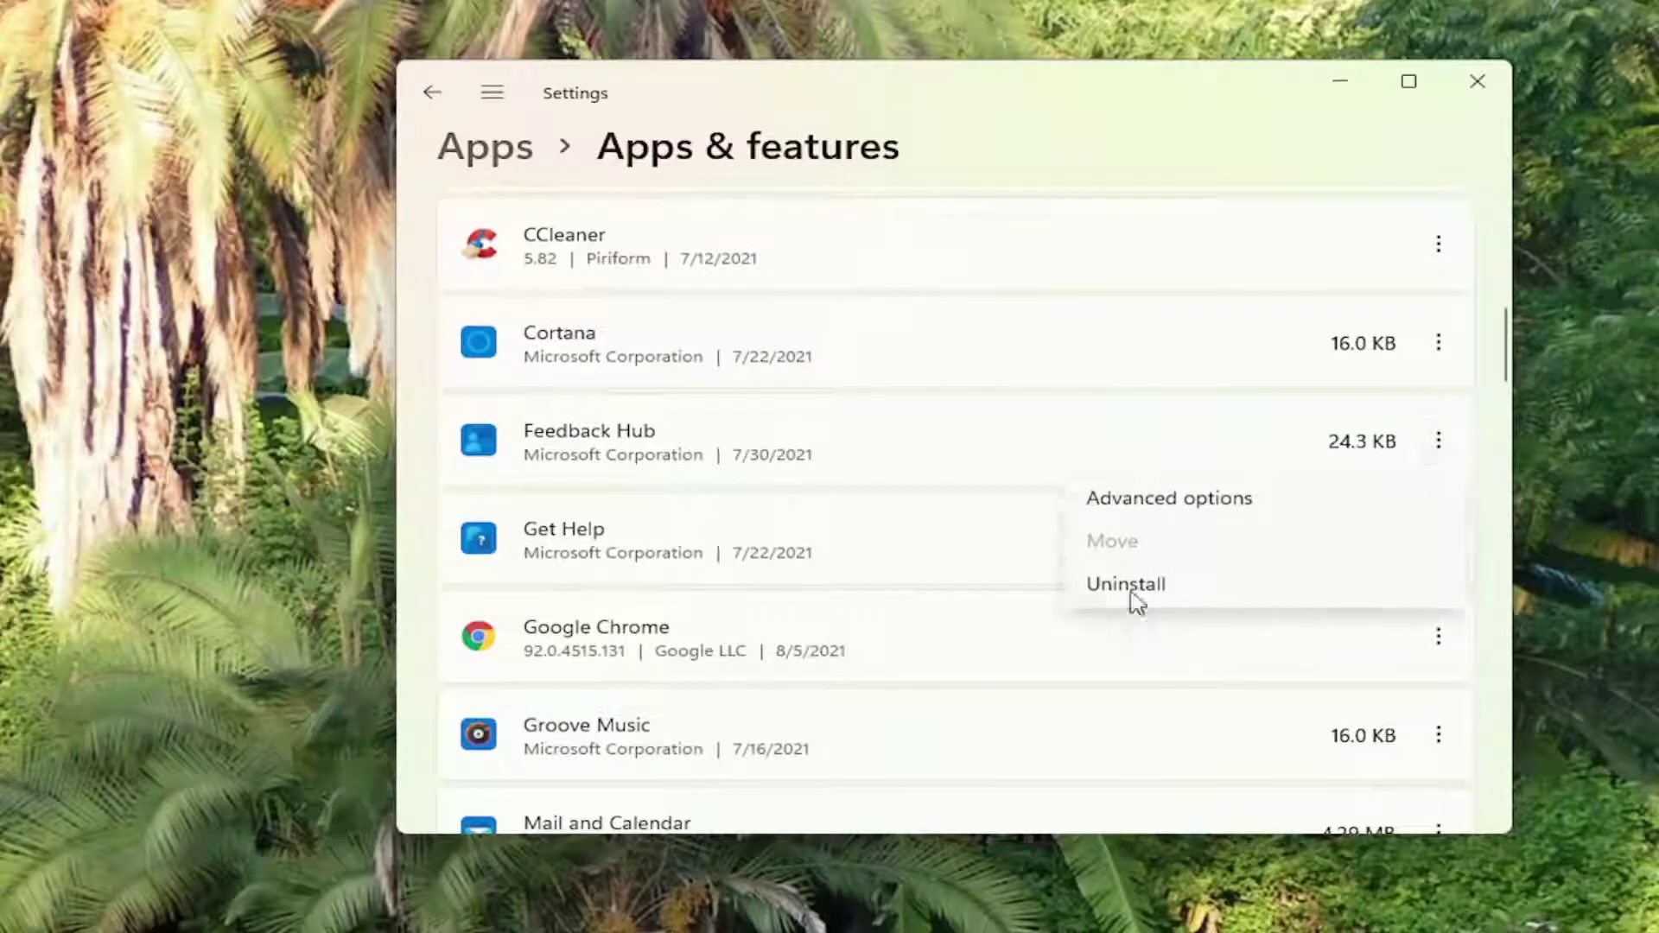
{"action": "left_click", "coordinate": [1155, 143]}
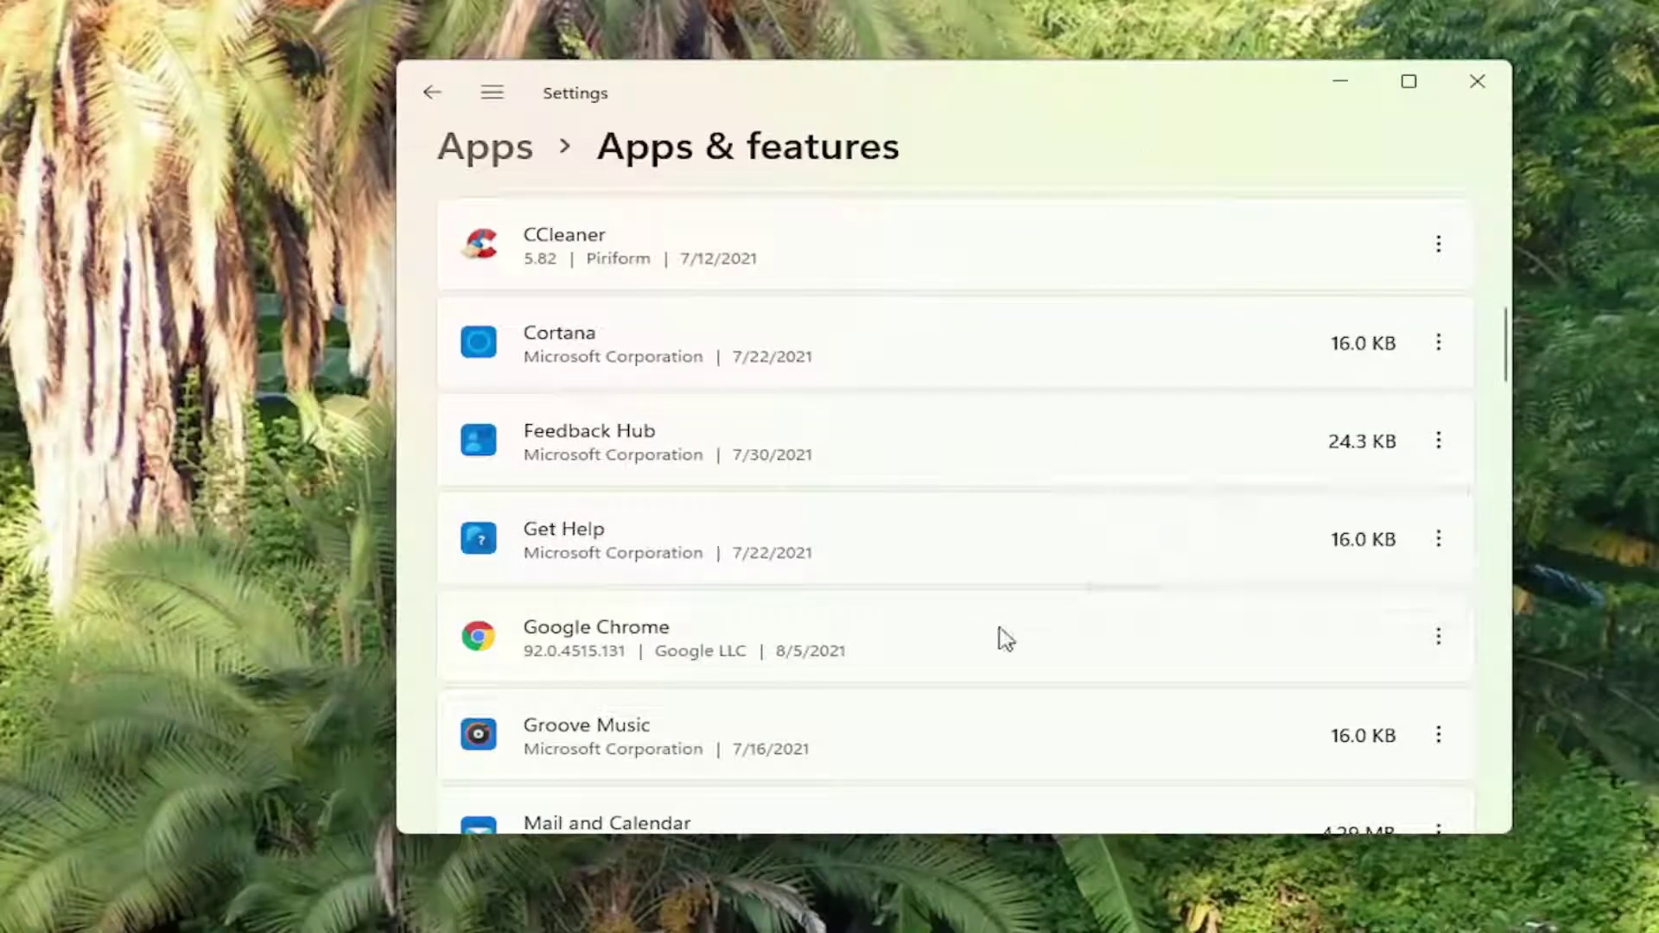
{"action": "scroll", "coordinate": [873, 459], "scroll_direction": "down", "scroll_amount": 1}
{"action": "scroll", "coordinate": [874, 464], "scroll_direction": "up", "scroll_amount": 8}
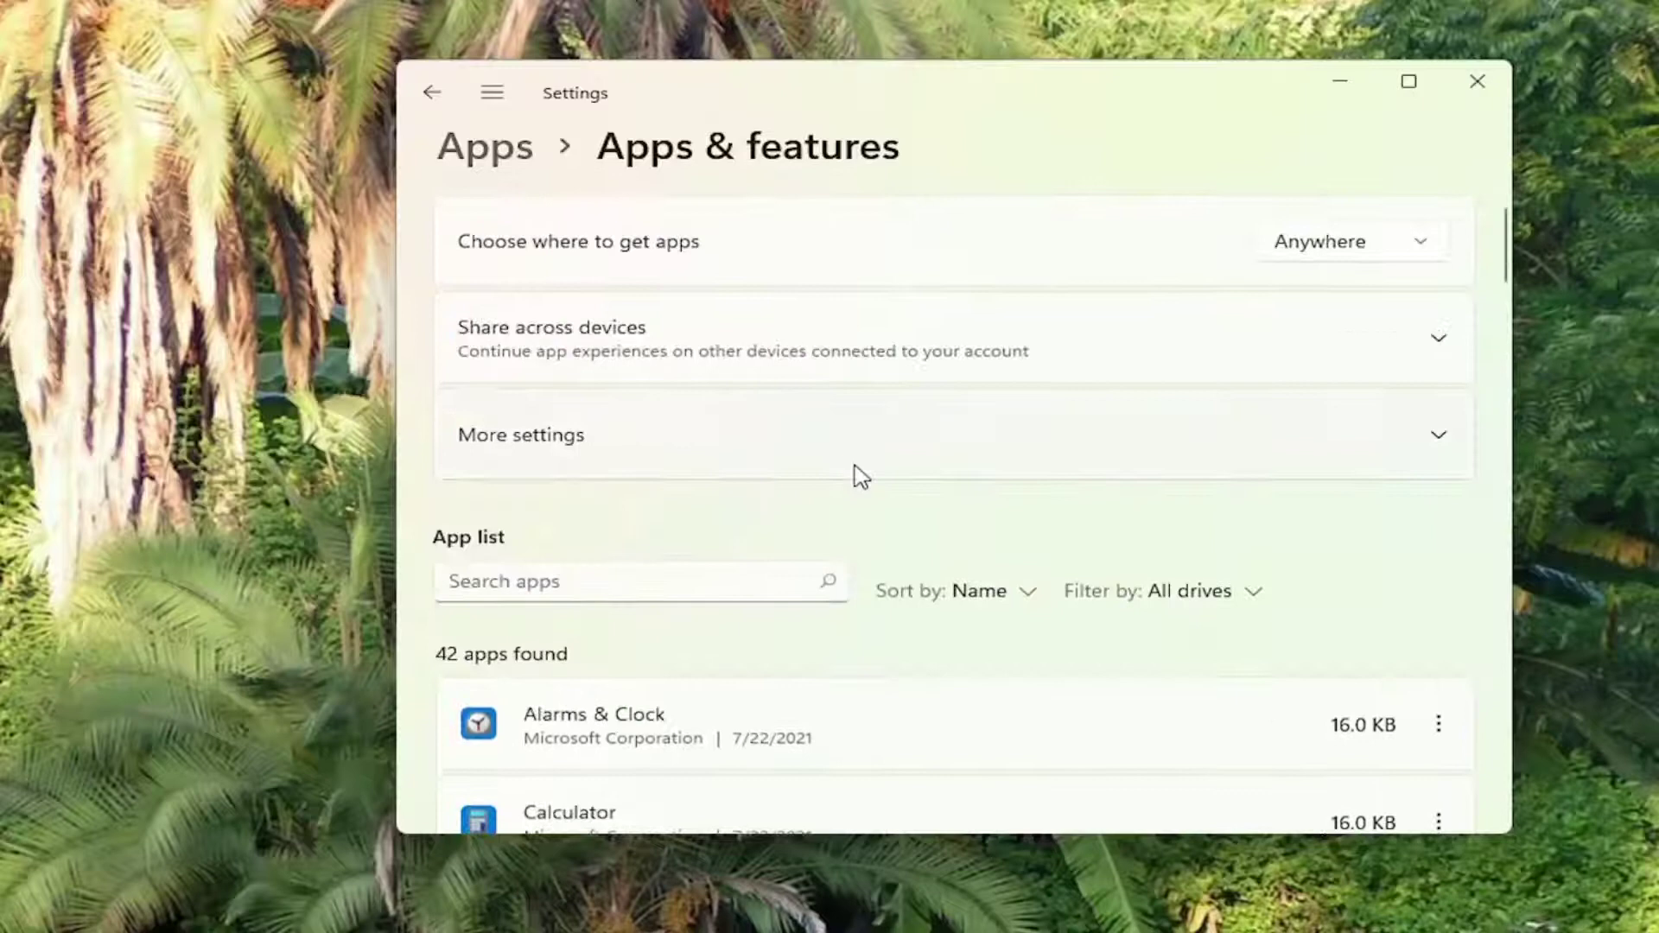
{"action": "scroll", "coordinate": [843, 655], "scroll_direction": "down", "scroll_amount": 3}
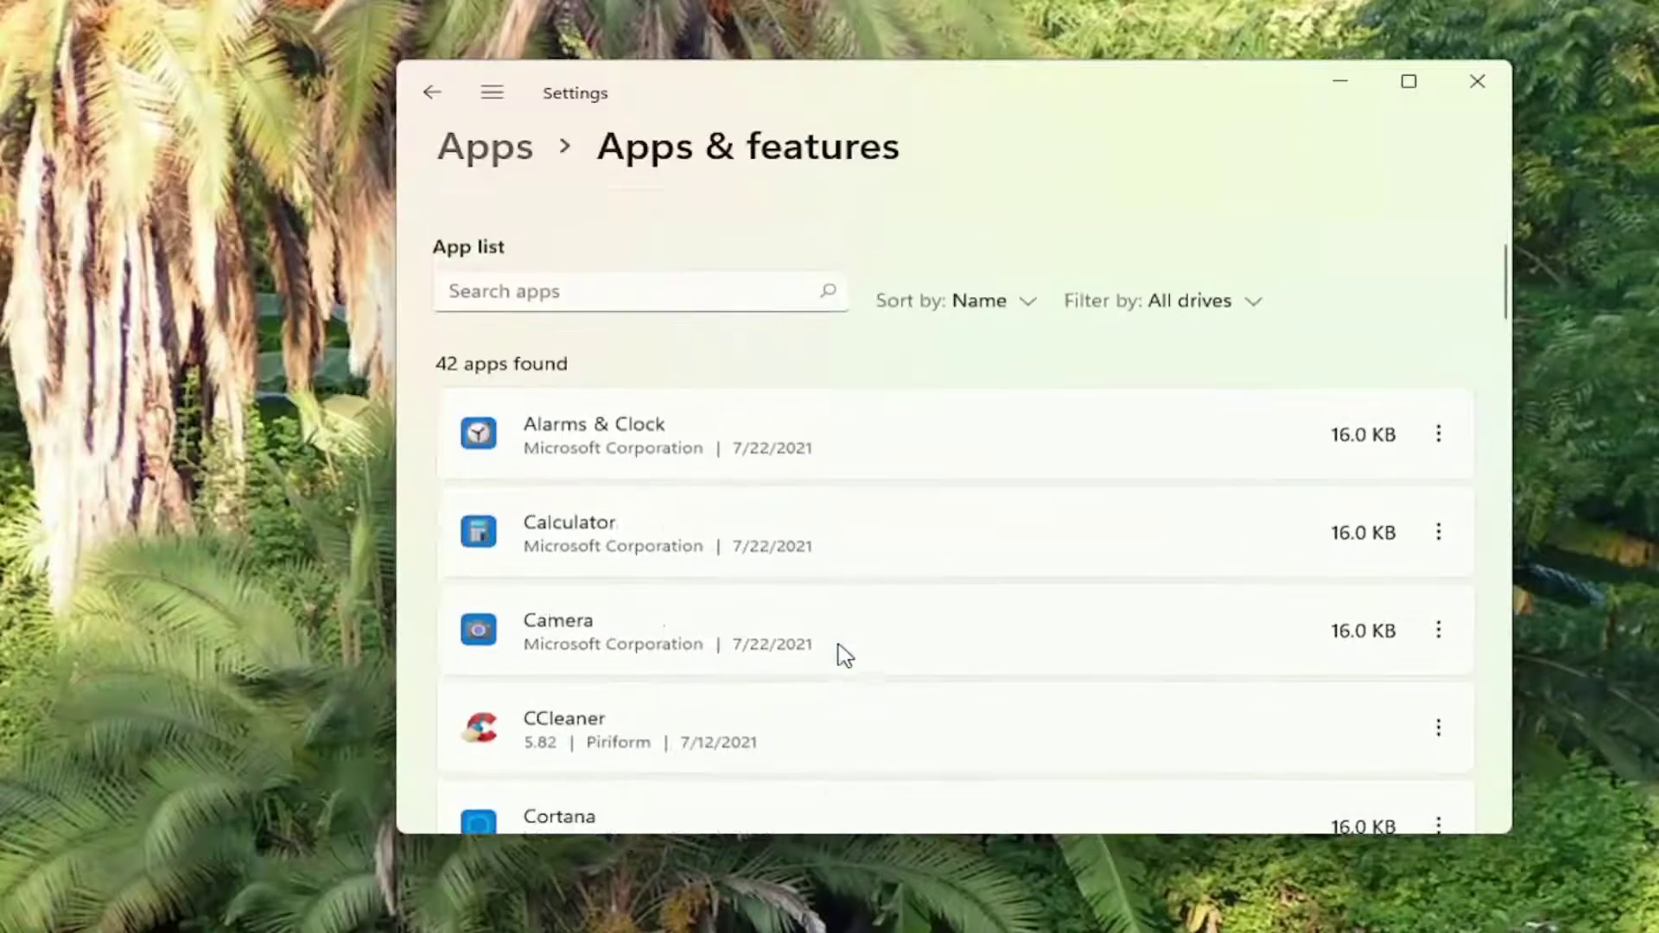
{"action": "left_click", "coordinate": [433, 95]}
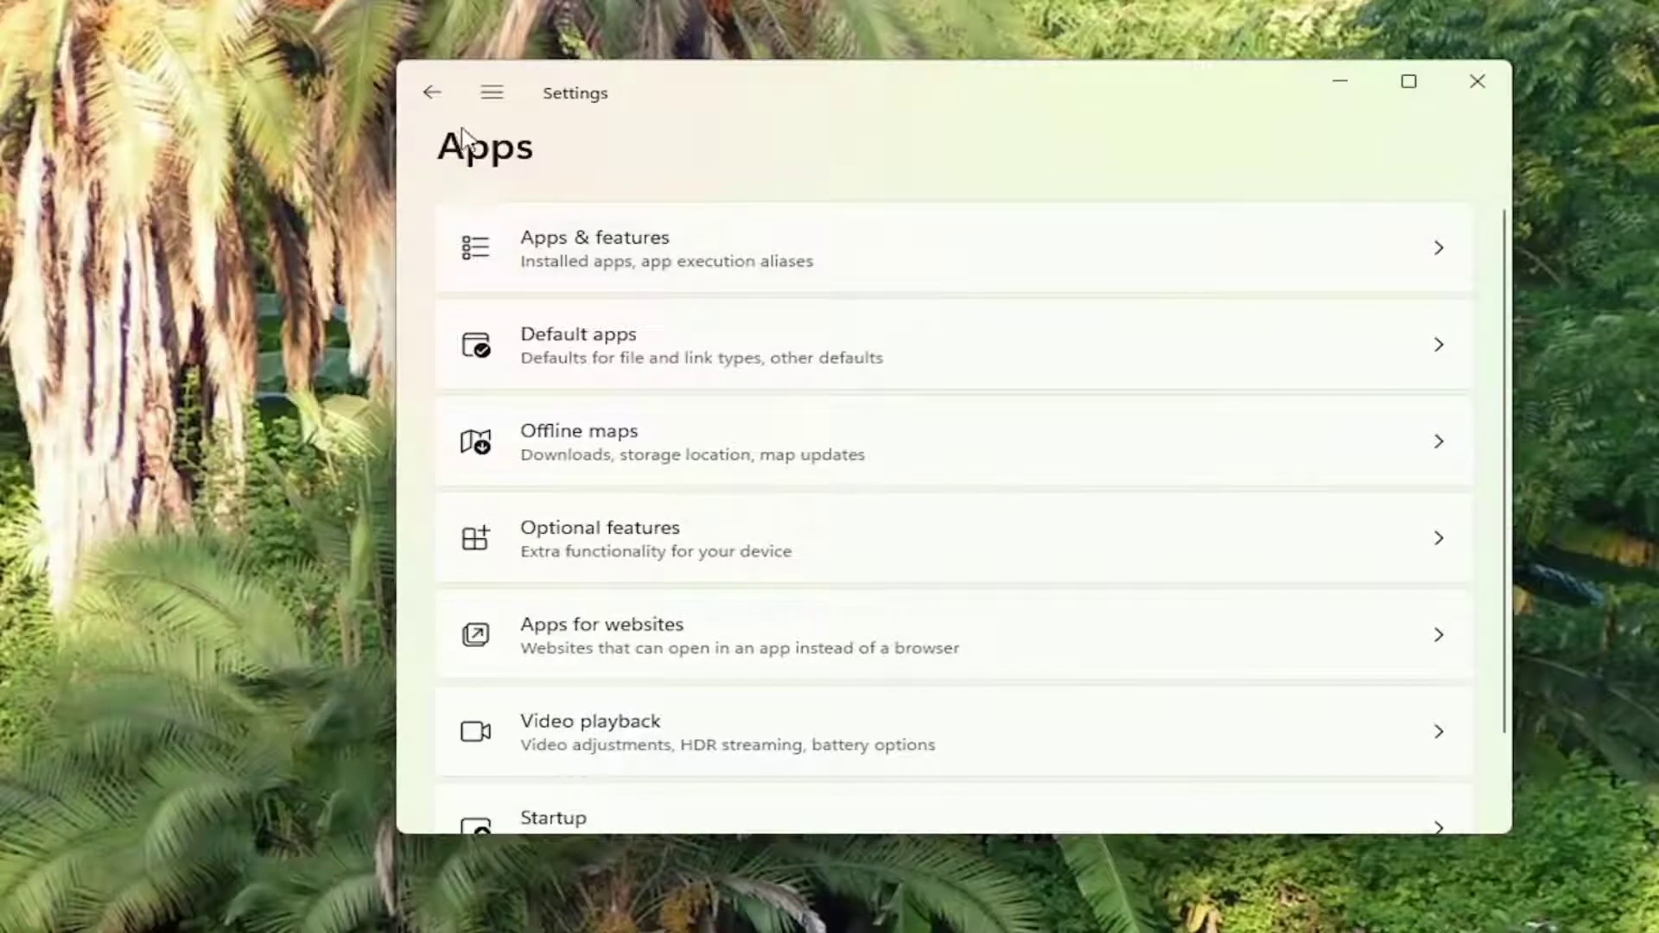
Review Startup apps, leaving only VMware Tools Core Service on, then close Settings.
{"action": "scroll", "coordinate": [583, 650], "scroll_direction": "down", "scroll_amount": 2}
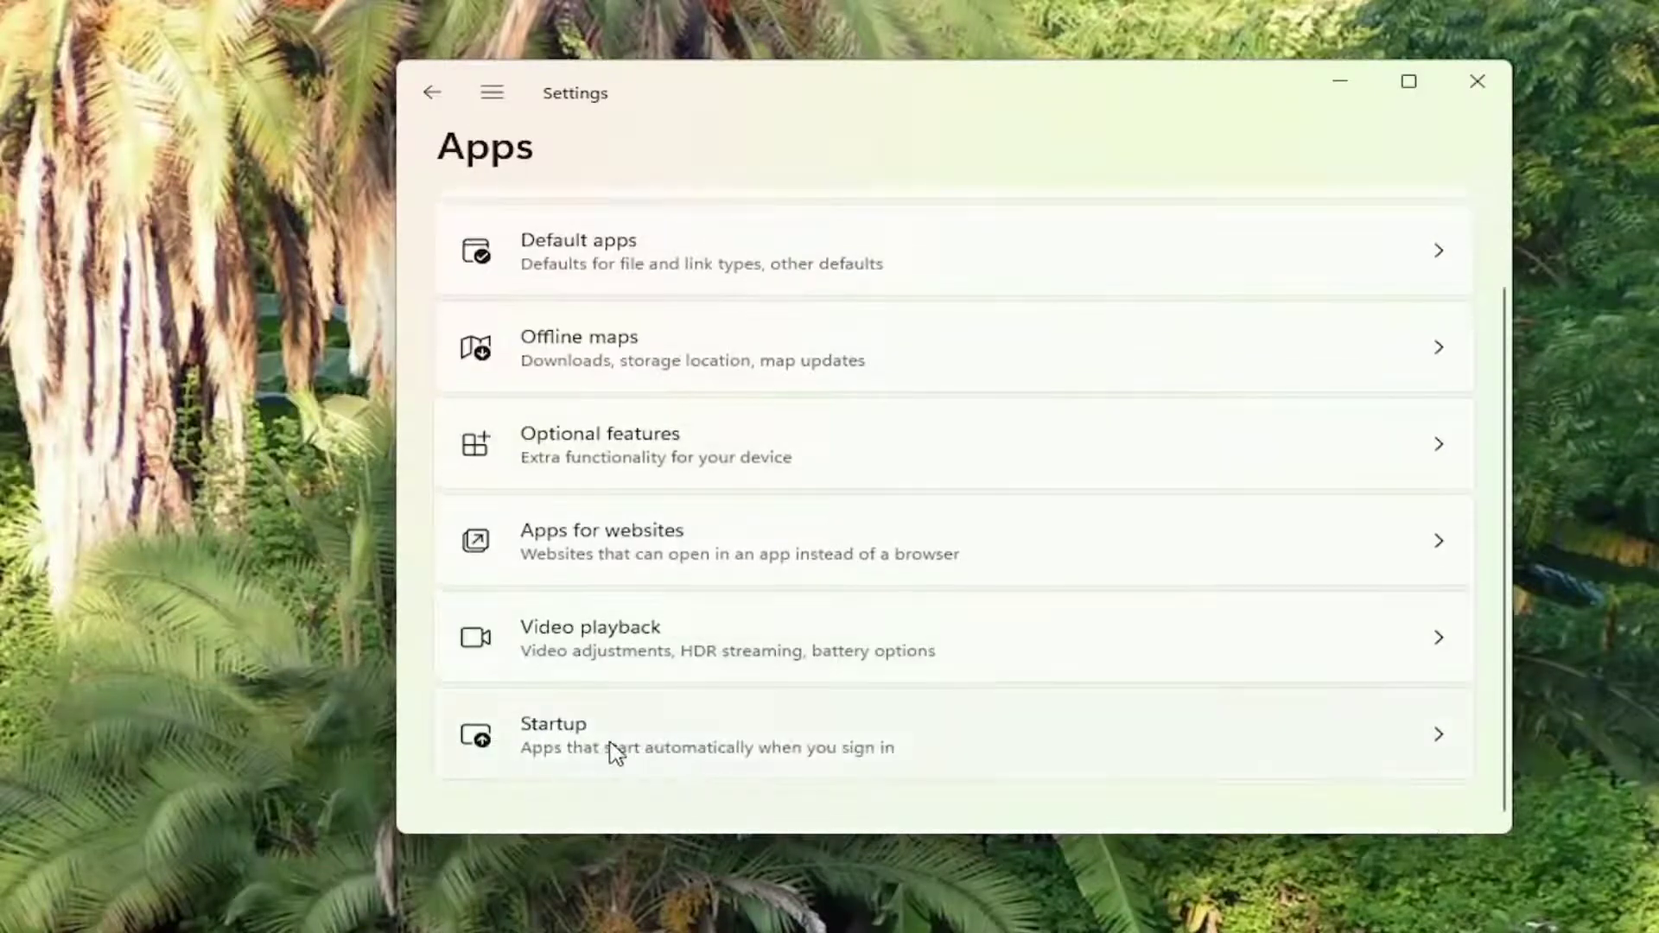
{"action": "left_click", "coordinate": [689, 756]}
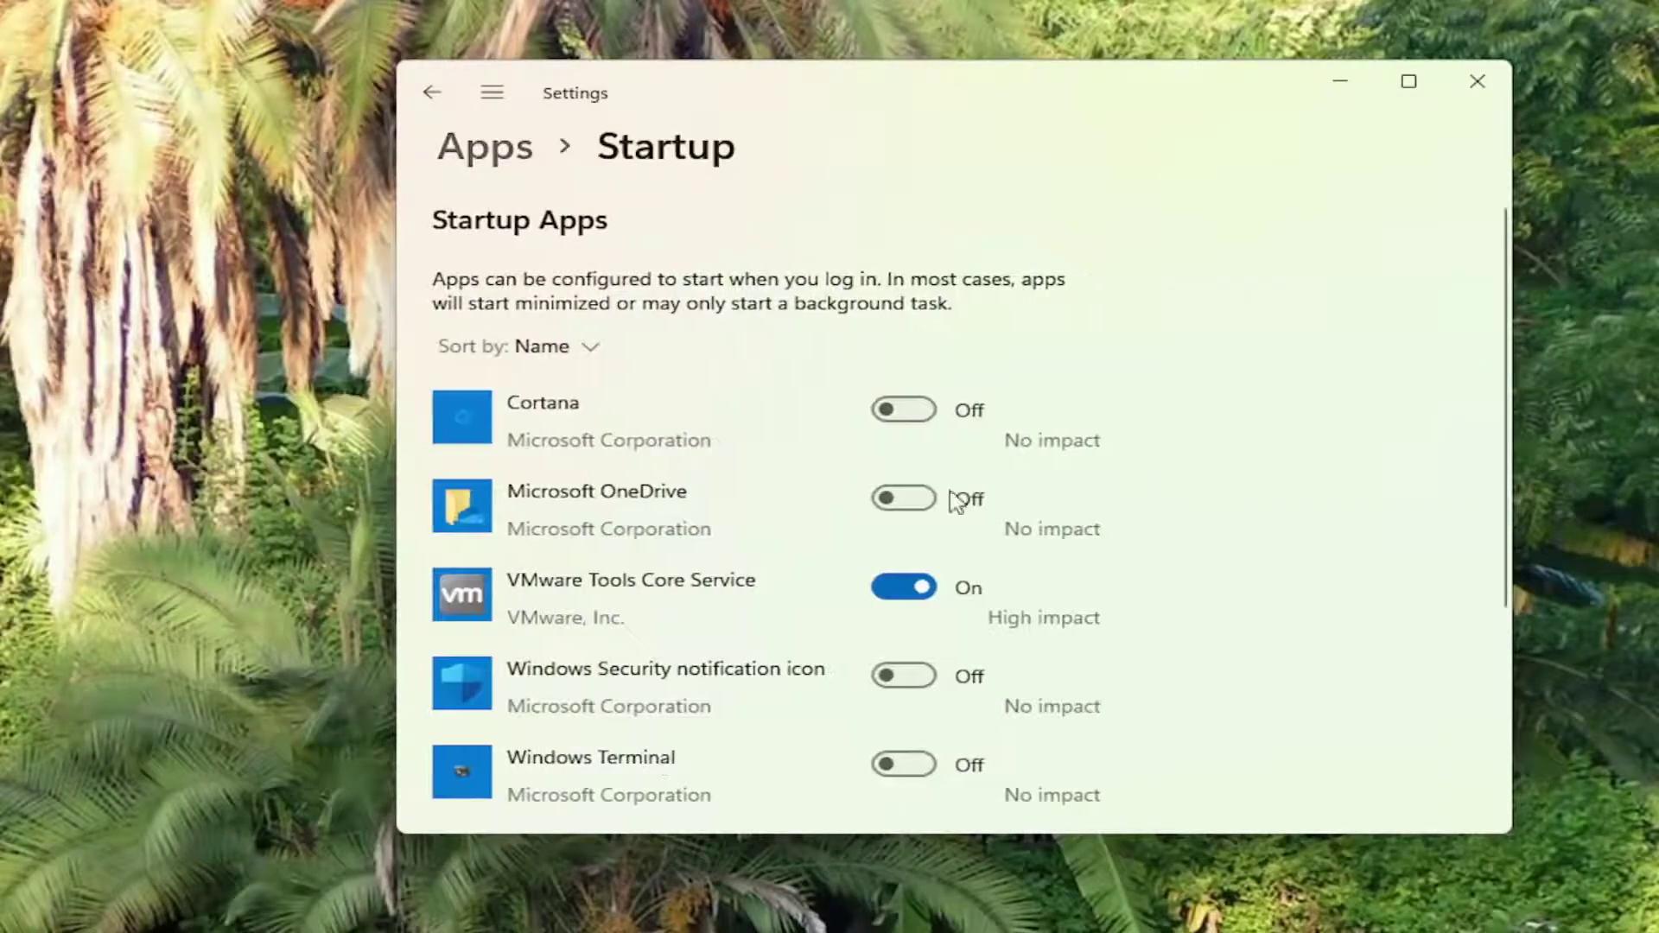
{"action": "scroll", "coordinate": [963, 434], "scroll_direction": "down", "scroll_amount": 2}
{"action": "scroll", "coordinate": [966, 433], "scroll_direction": "up", "scroll_amount": 2}
{"action": "scroll", "coordinate": [942, 562], "scroll_direction": "down", "scroll_amount": 2}
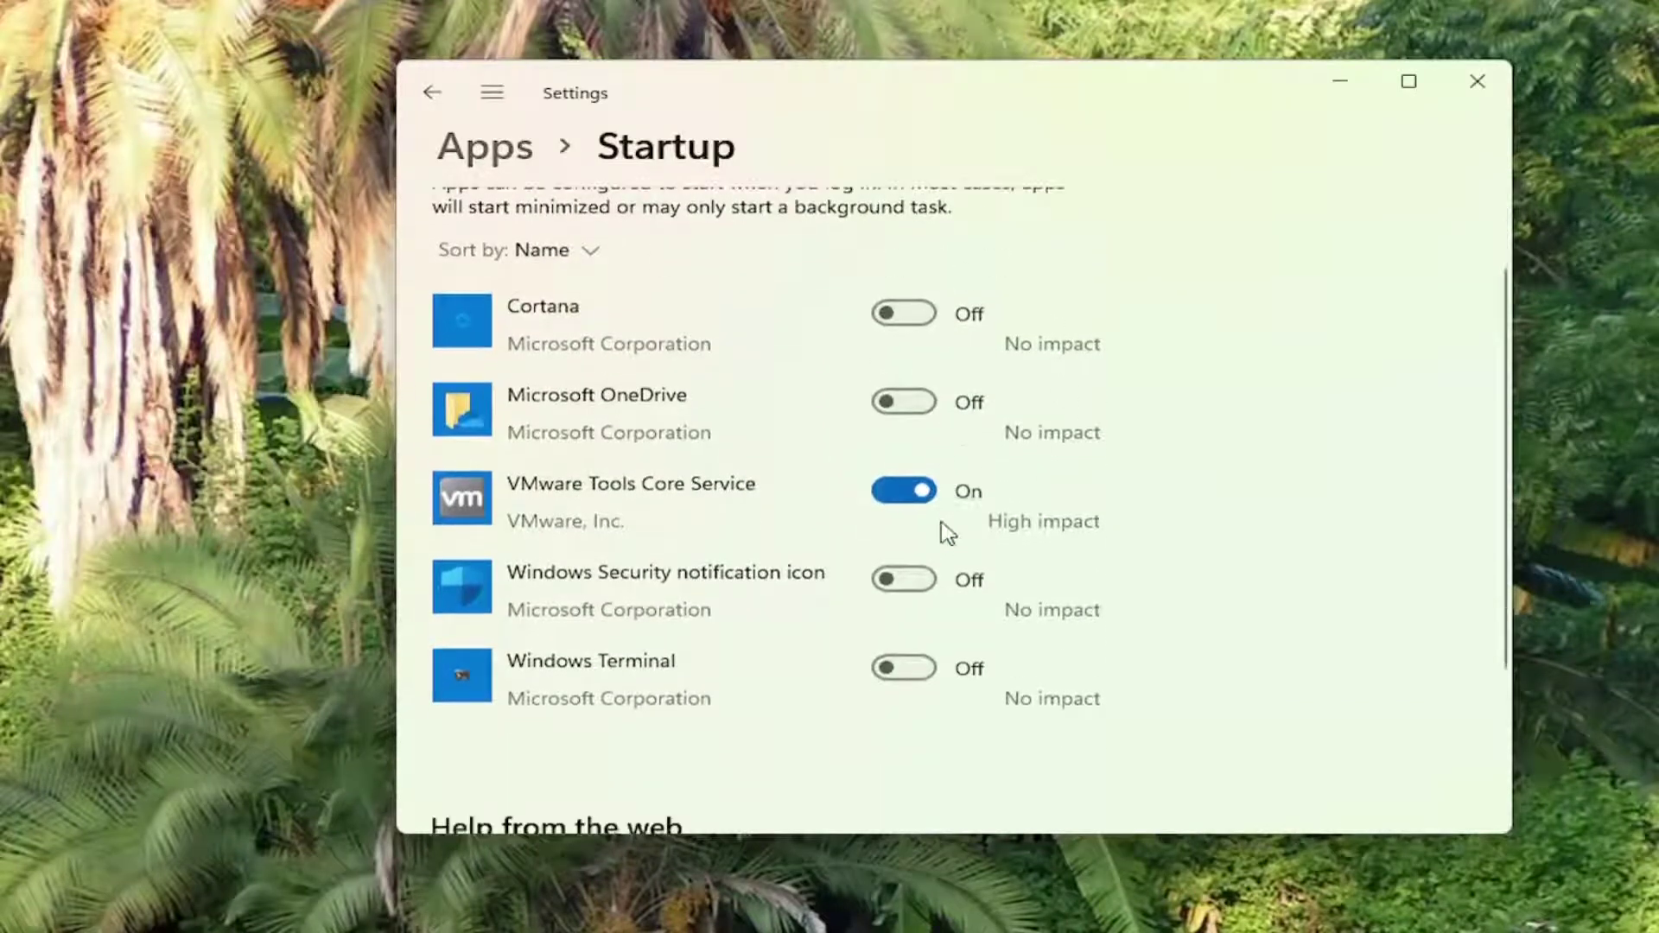
{"action": "scroll", "coordinate": [843, 557], "scroll_direction": "up", "scroll_amount": 2}
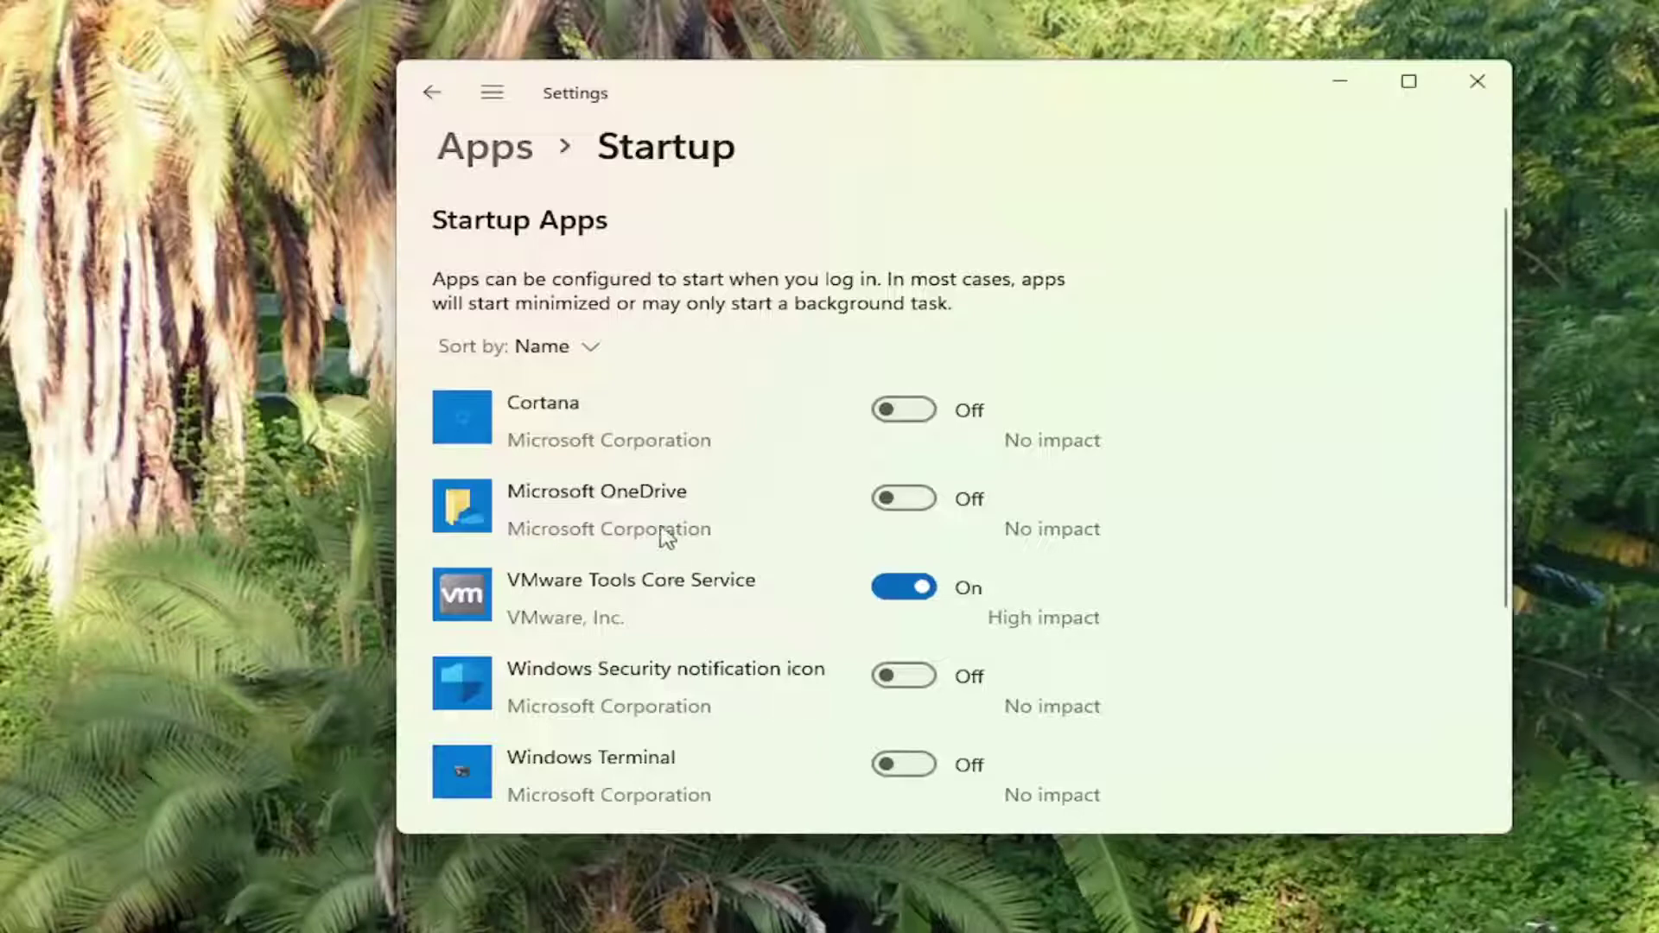
{"action": "scroll", "coordinate": [763, 603], "scroll_direction": "down", "scroll_amount": 2}
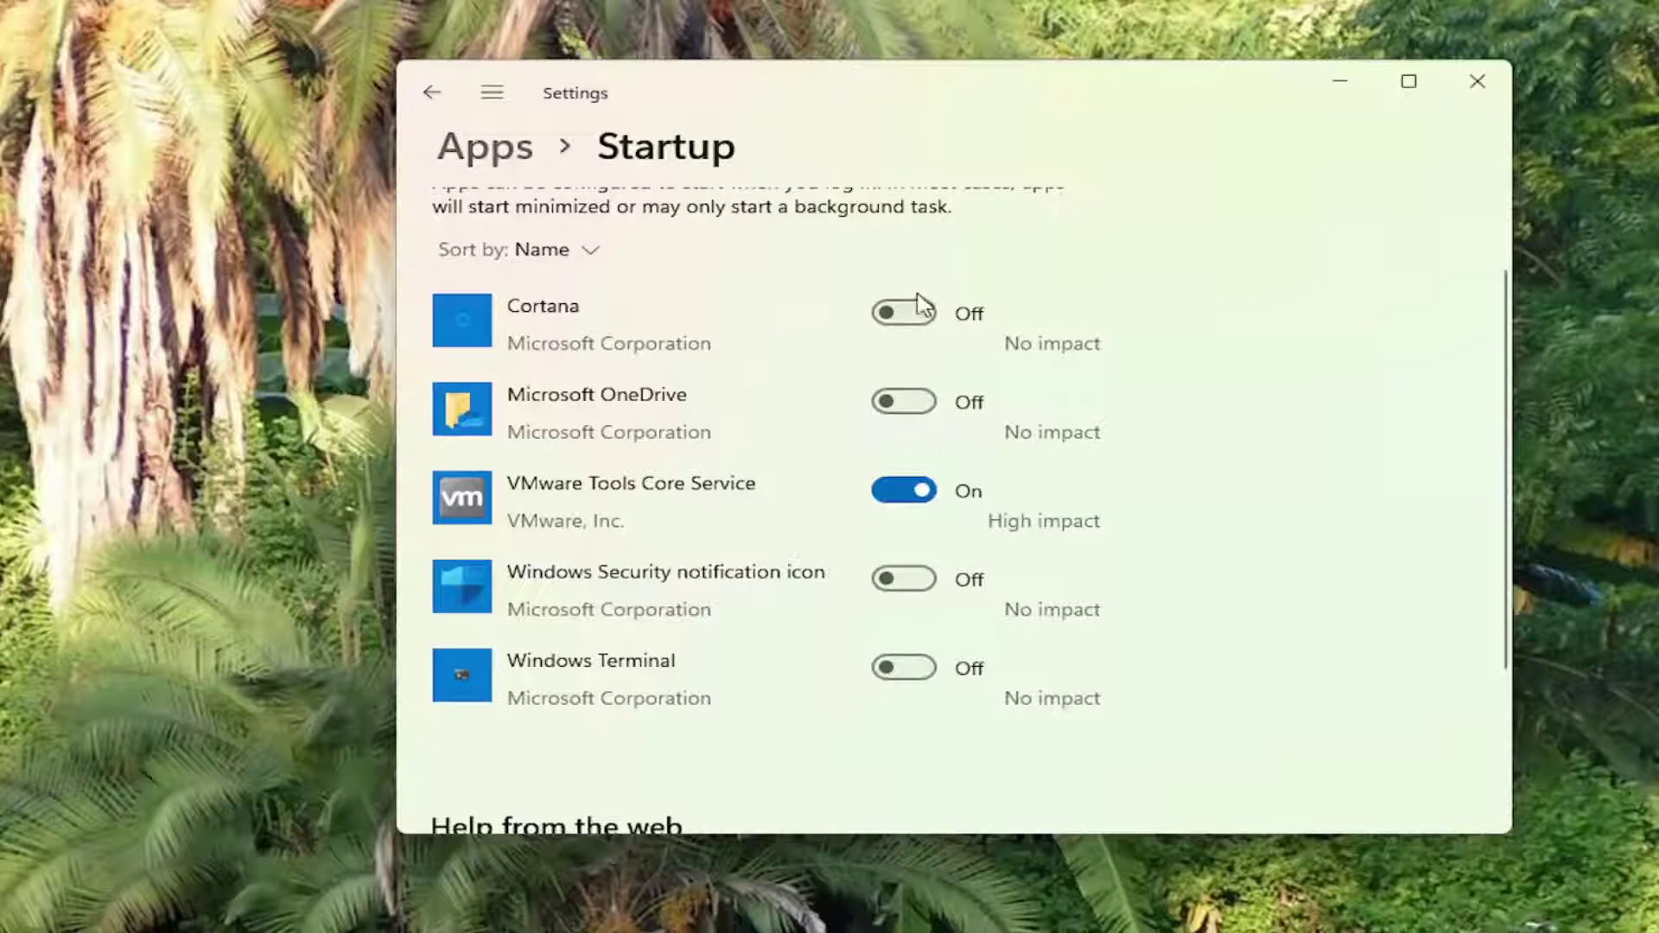
{"action": "scroll", "coordinate": [993, 242], "scroll_direction": "up", "scroll_amount": 2}
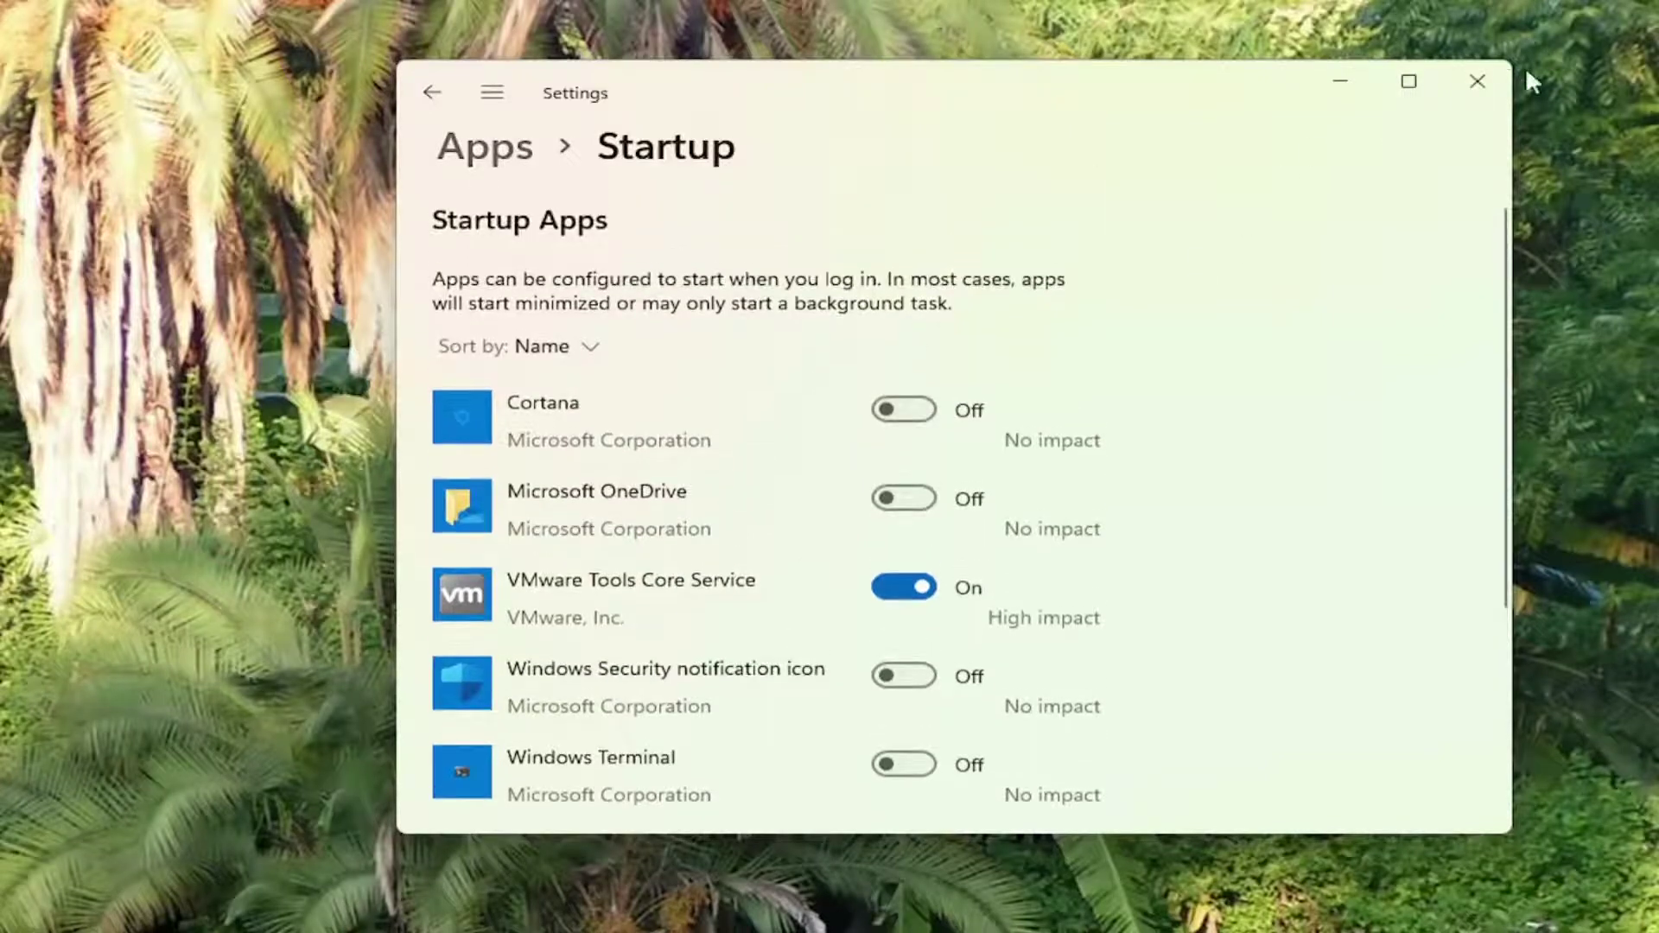
{"action": "left_click", "coordinate": [1488, 78]}
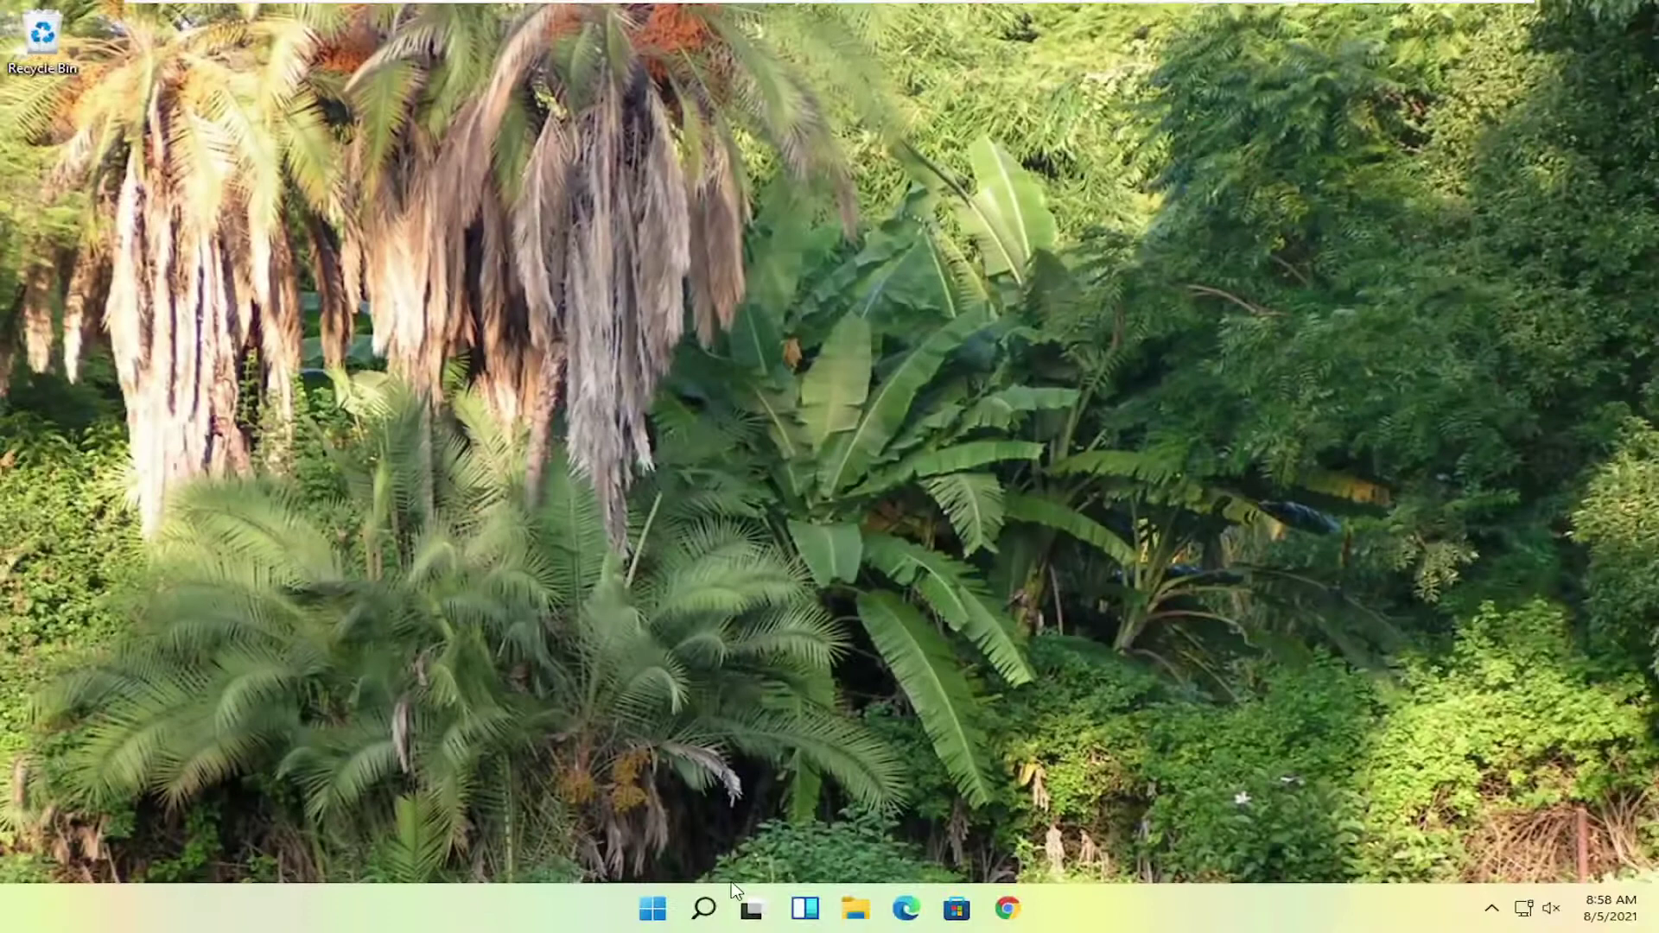
Search 'defrag' to open Optimize Drives, optimize drive C: to 0% fragmented, and close the window.
{"action": "left_click", "coordinate": [704, 908]}
{"action": "type", "text": "def"}
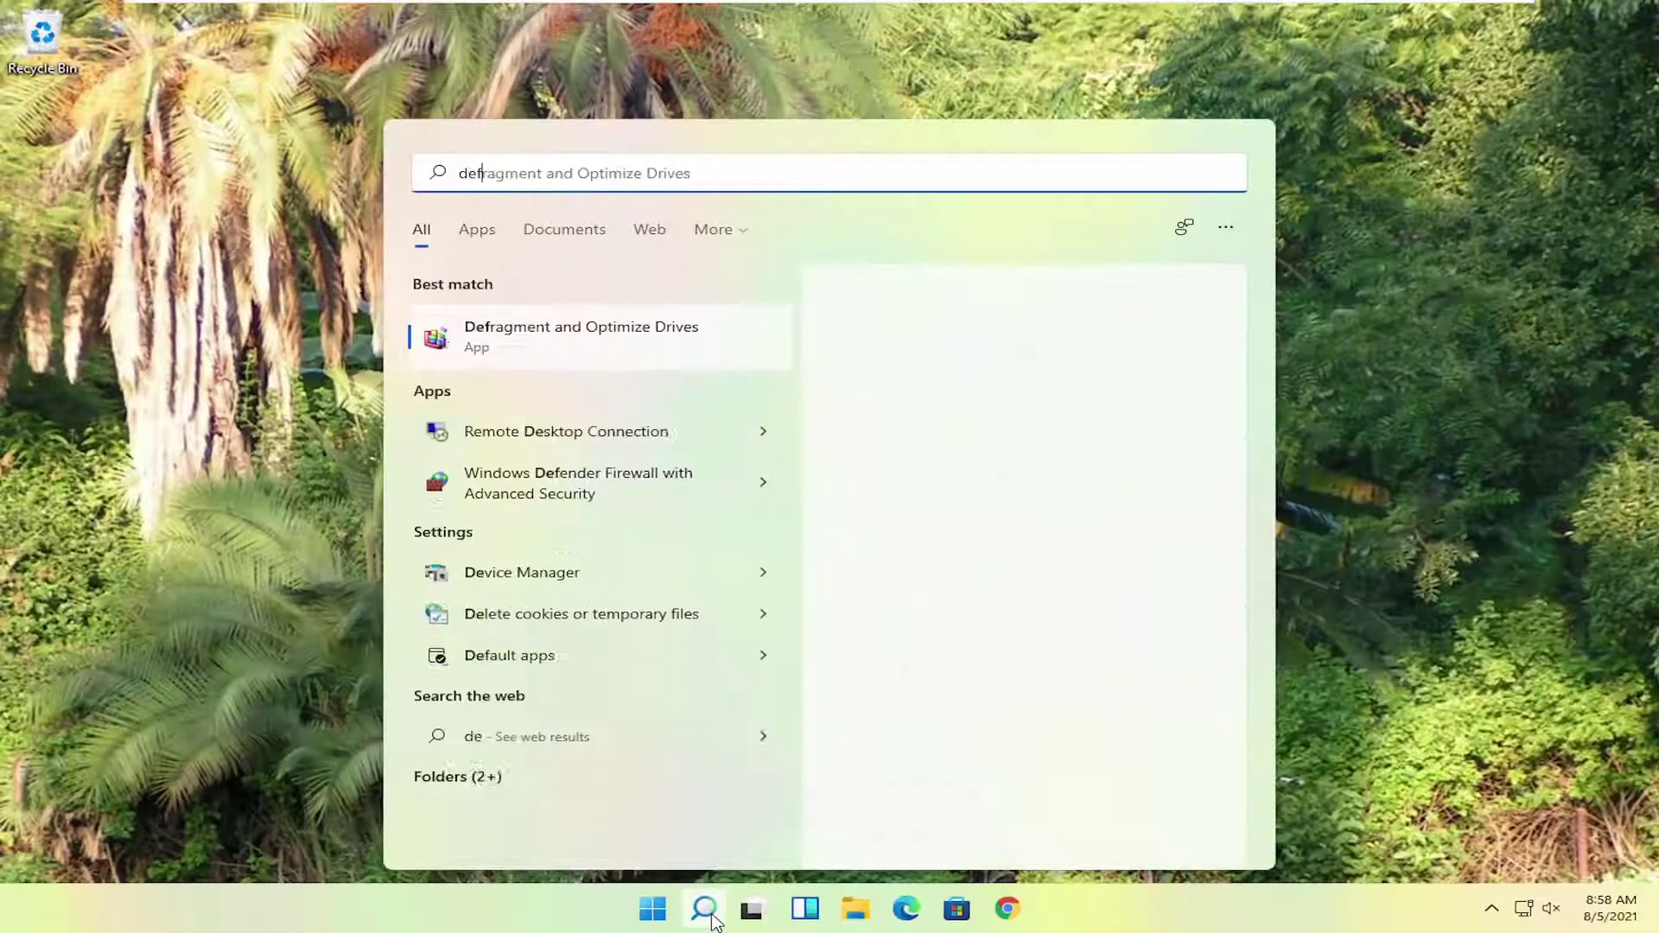
{"action": "type", "text": "rag"}
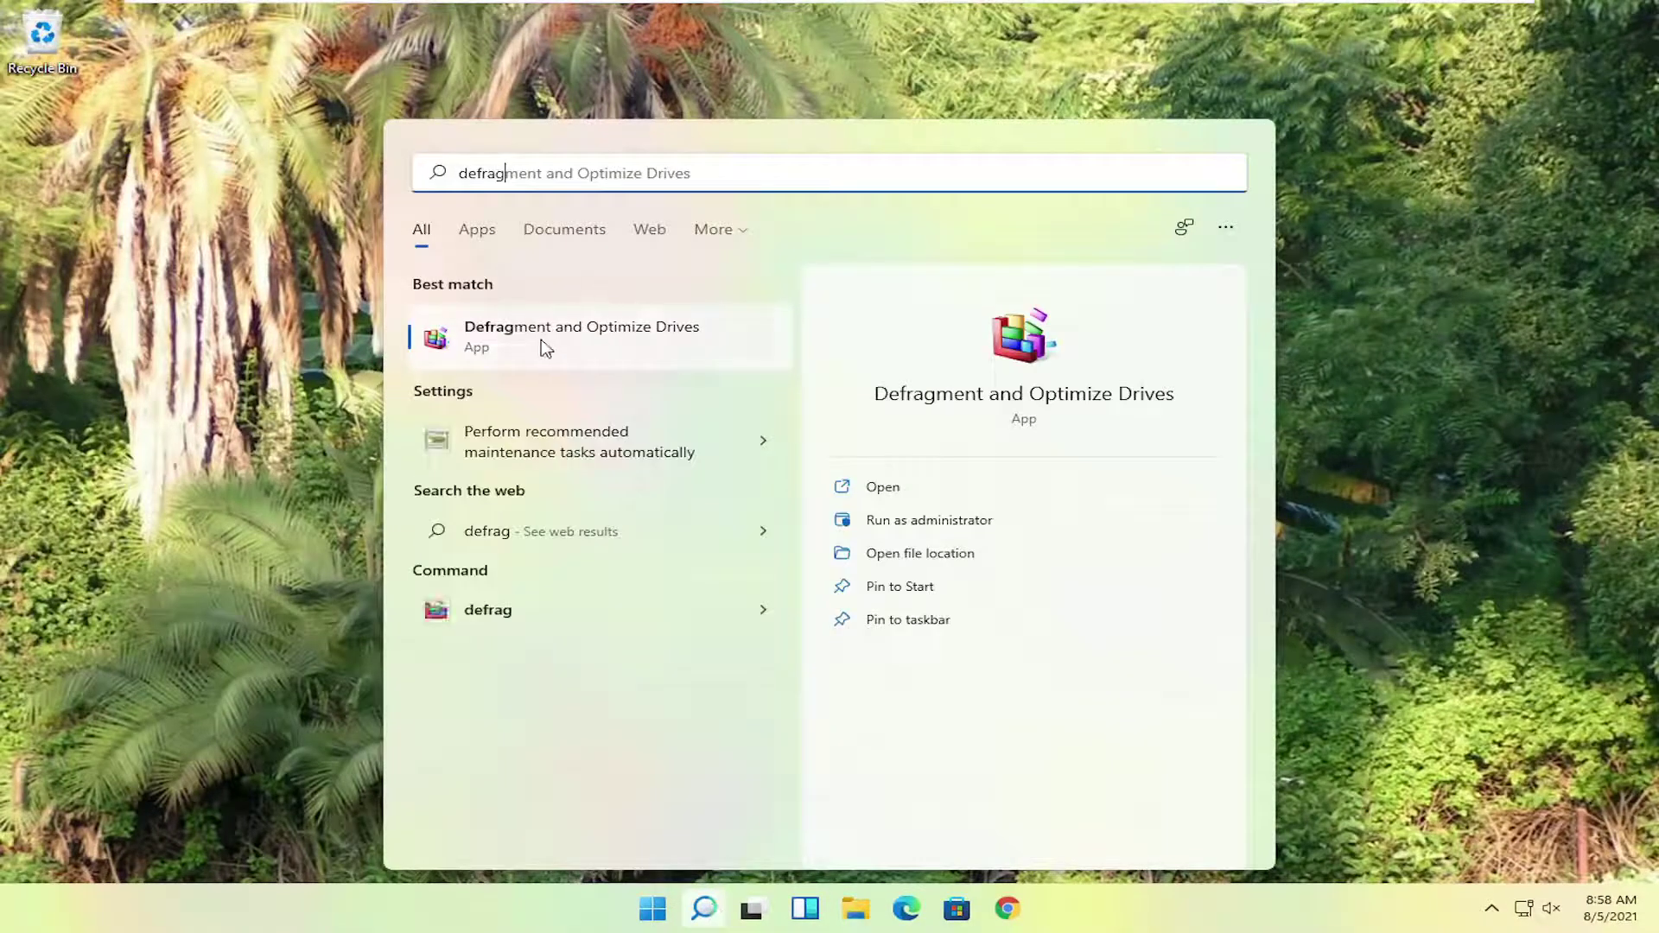
{"action": "left_click", "coordinate": [697, 338]}
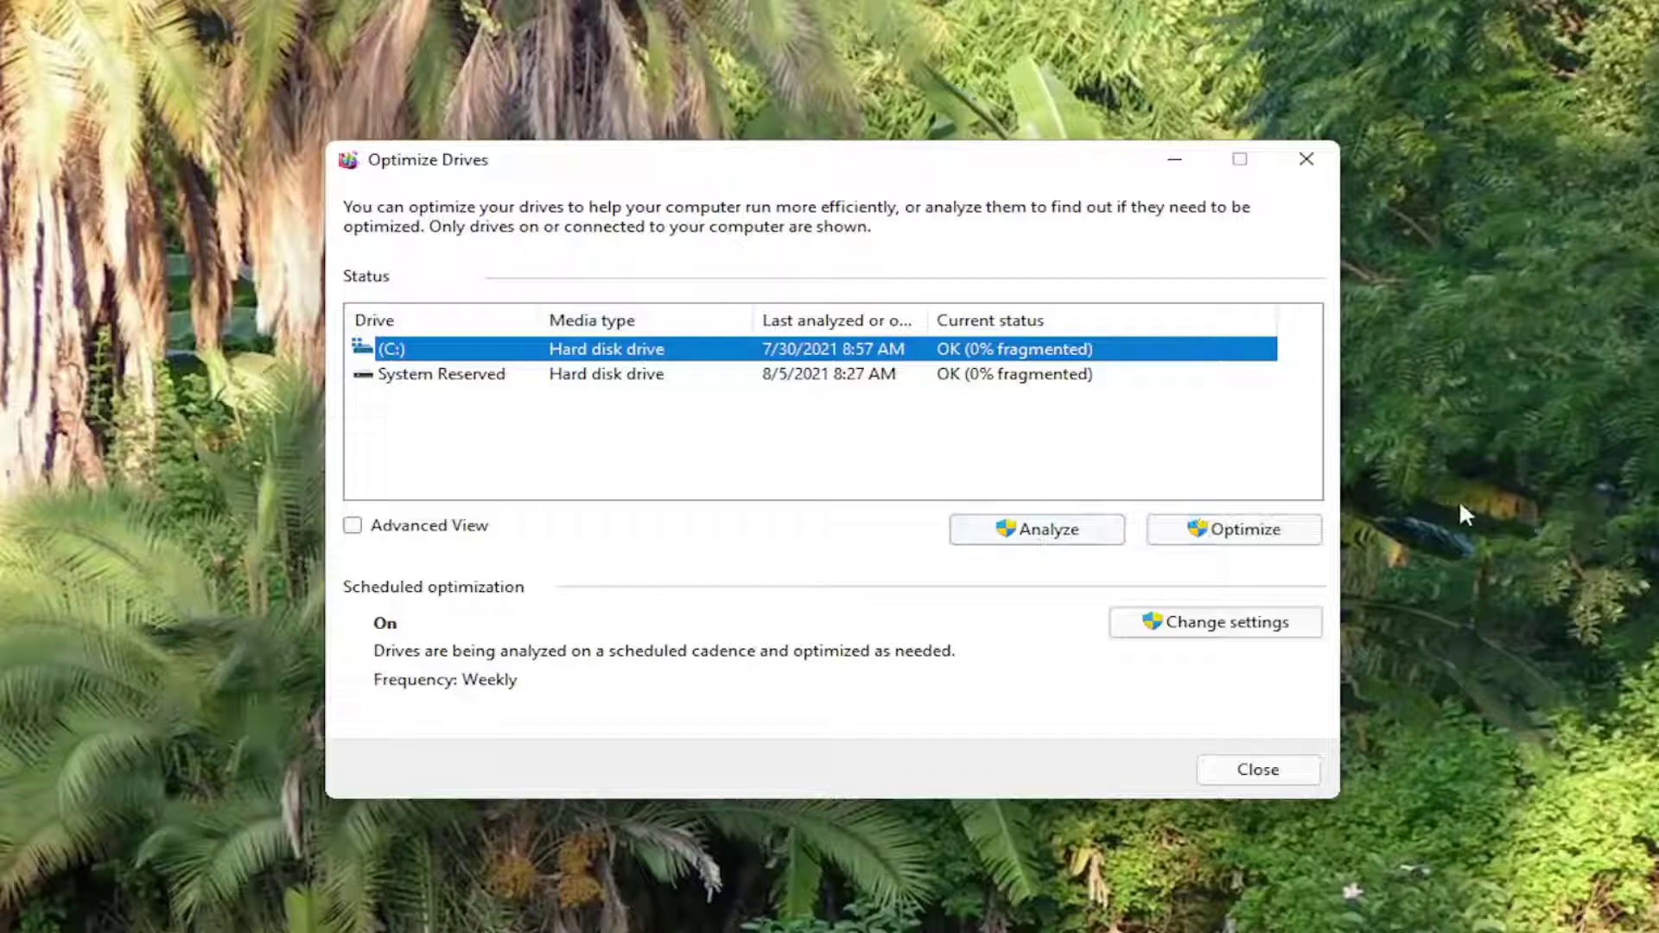
{"action": "left_click", "coordinate": [1234, 529]}
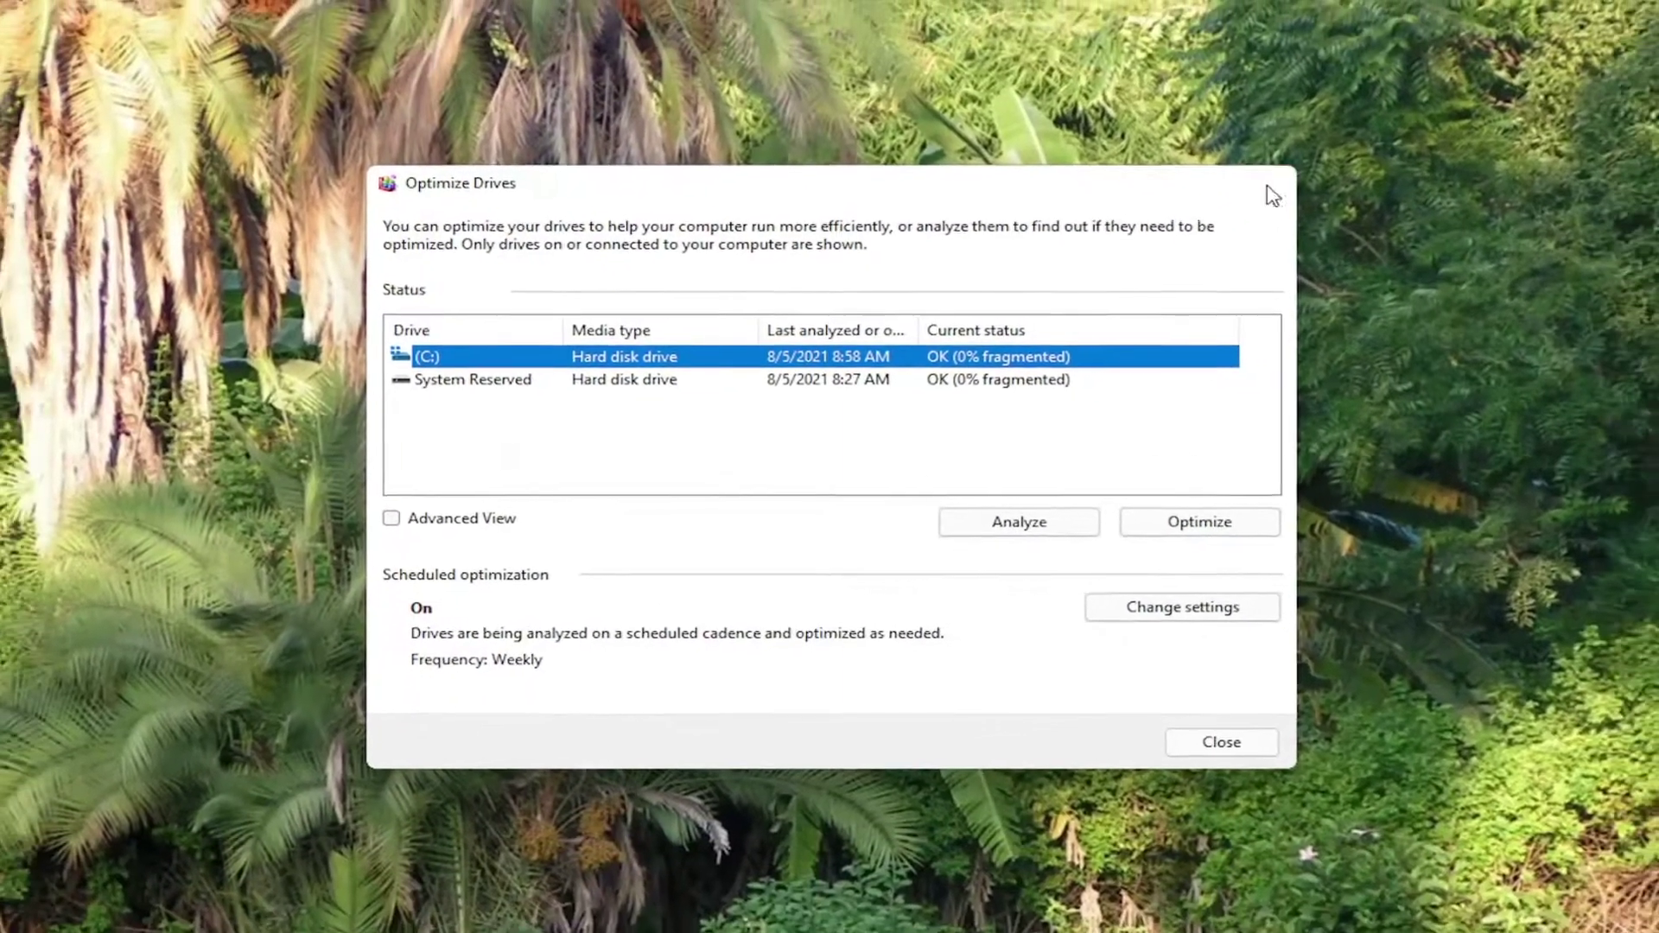
{"action": "left_click", "coordinate": [1268, 187]}
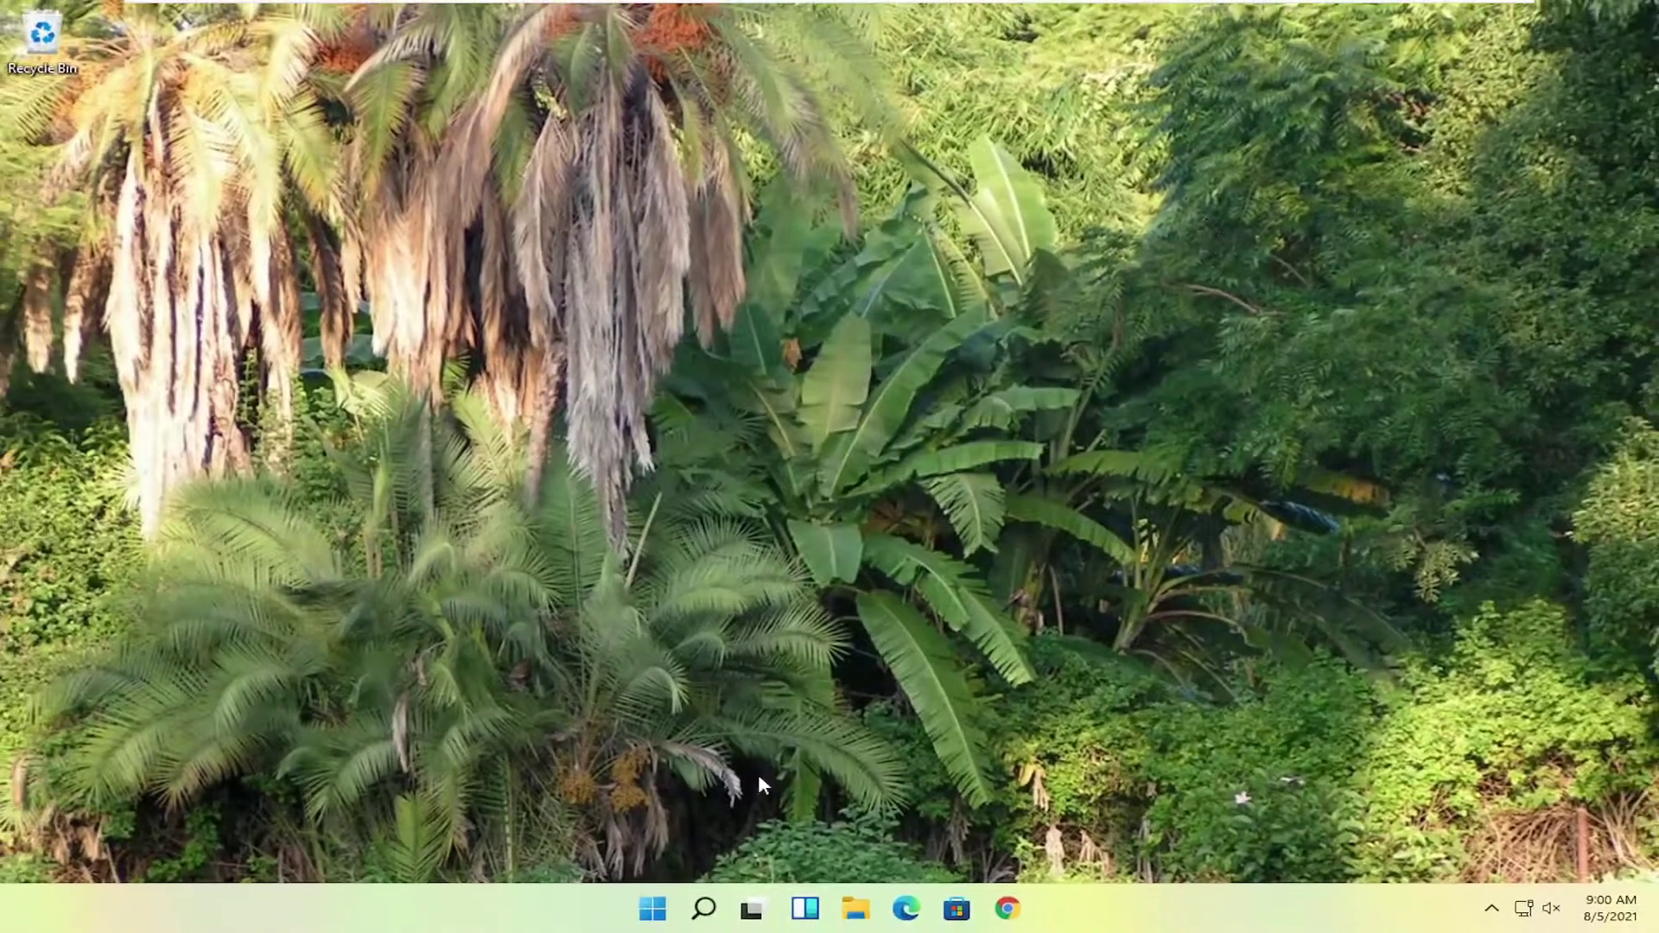
{"action": "right_click", "coordinate": [652, 907]}
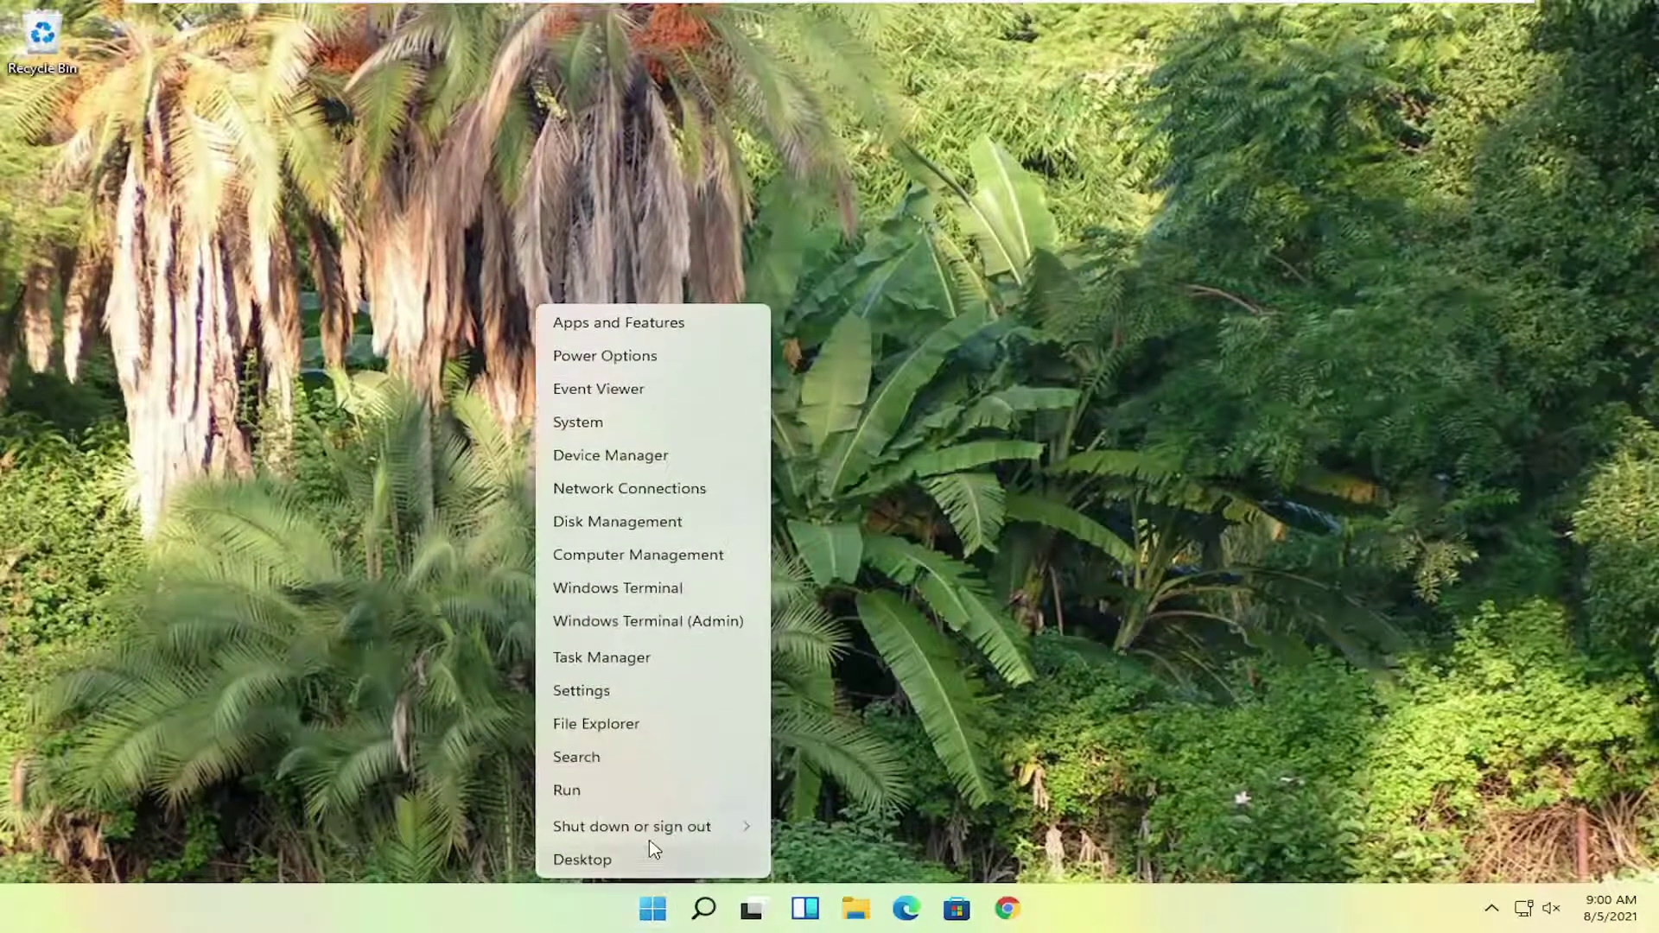
{"action": "mouse_move", "coordinate": [706, 828]}
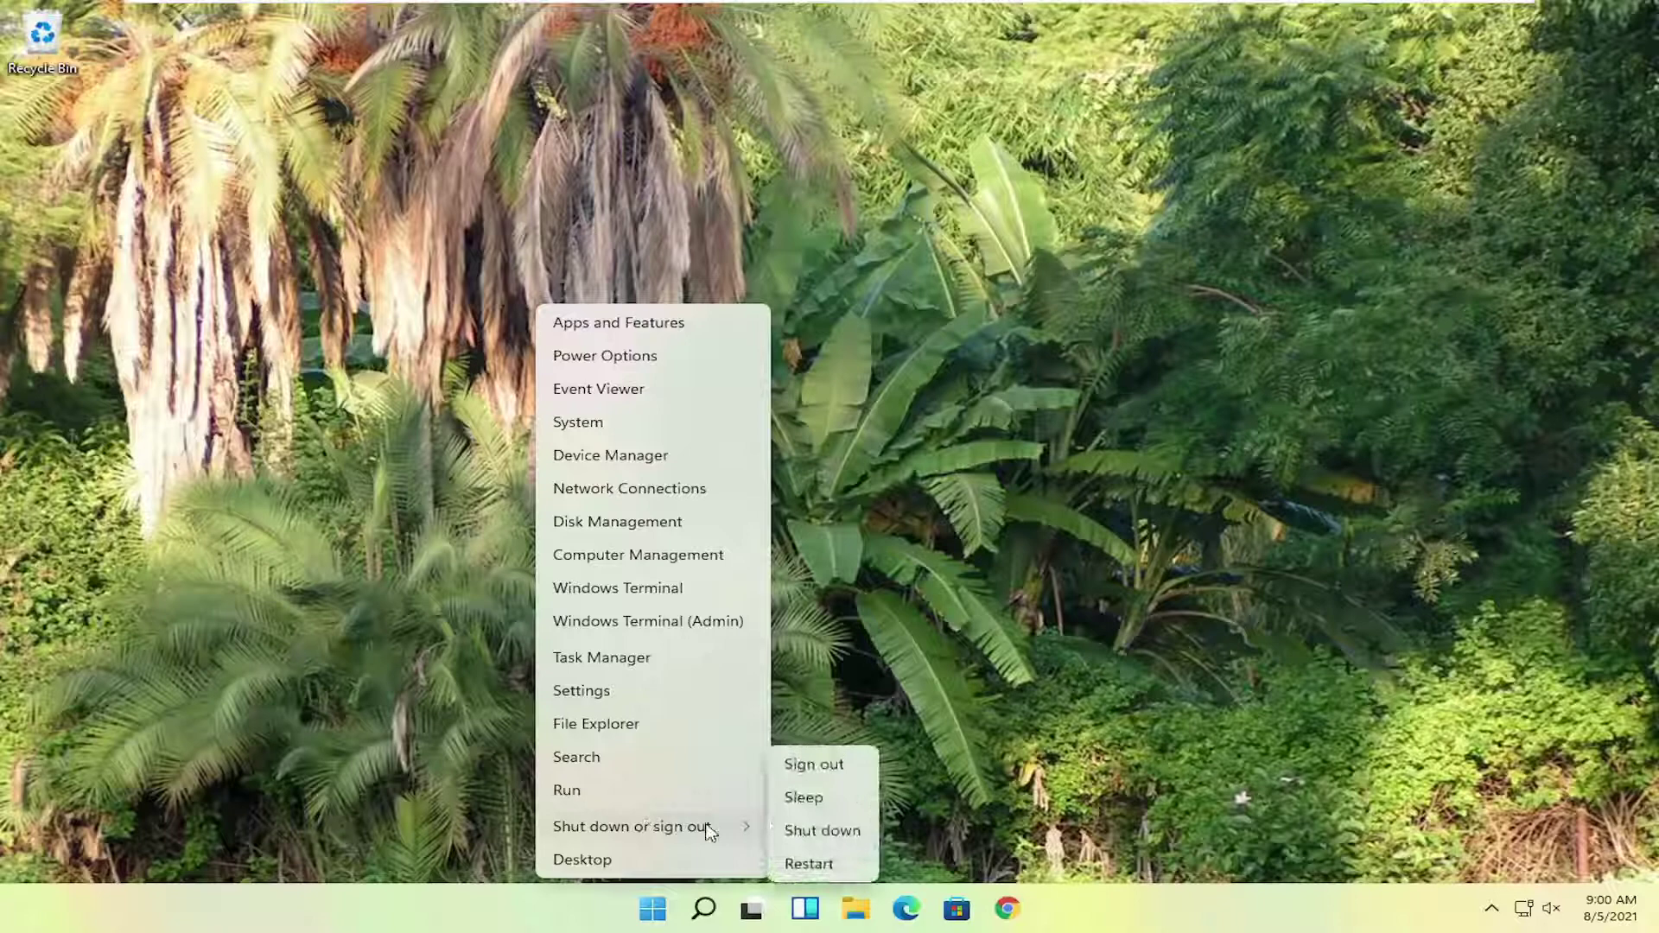
{"action": "left_click", "coordinate": [1077, 641]}
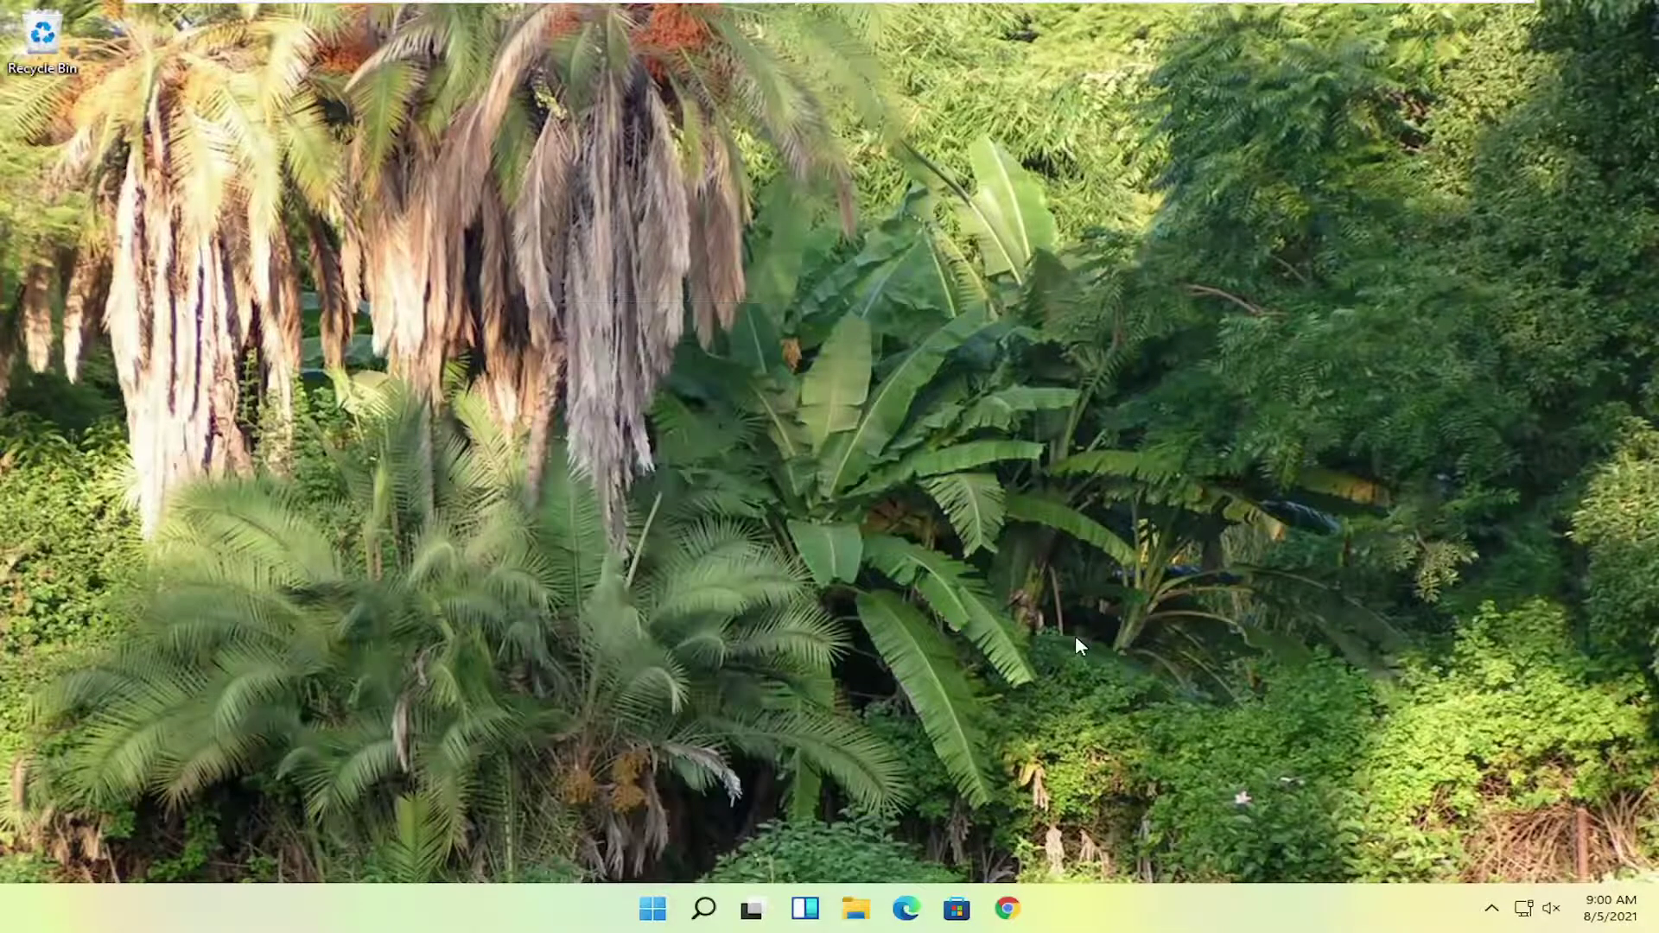
{"action": "key", "text": "super+s"}
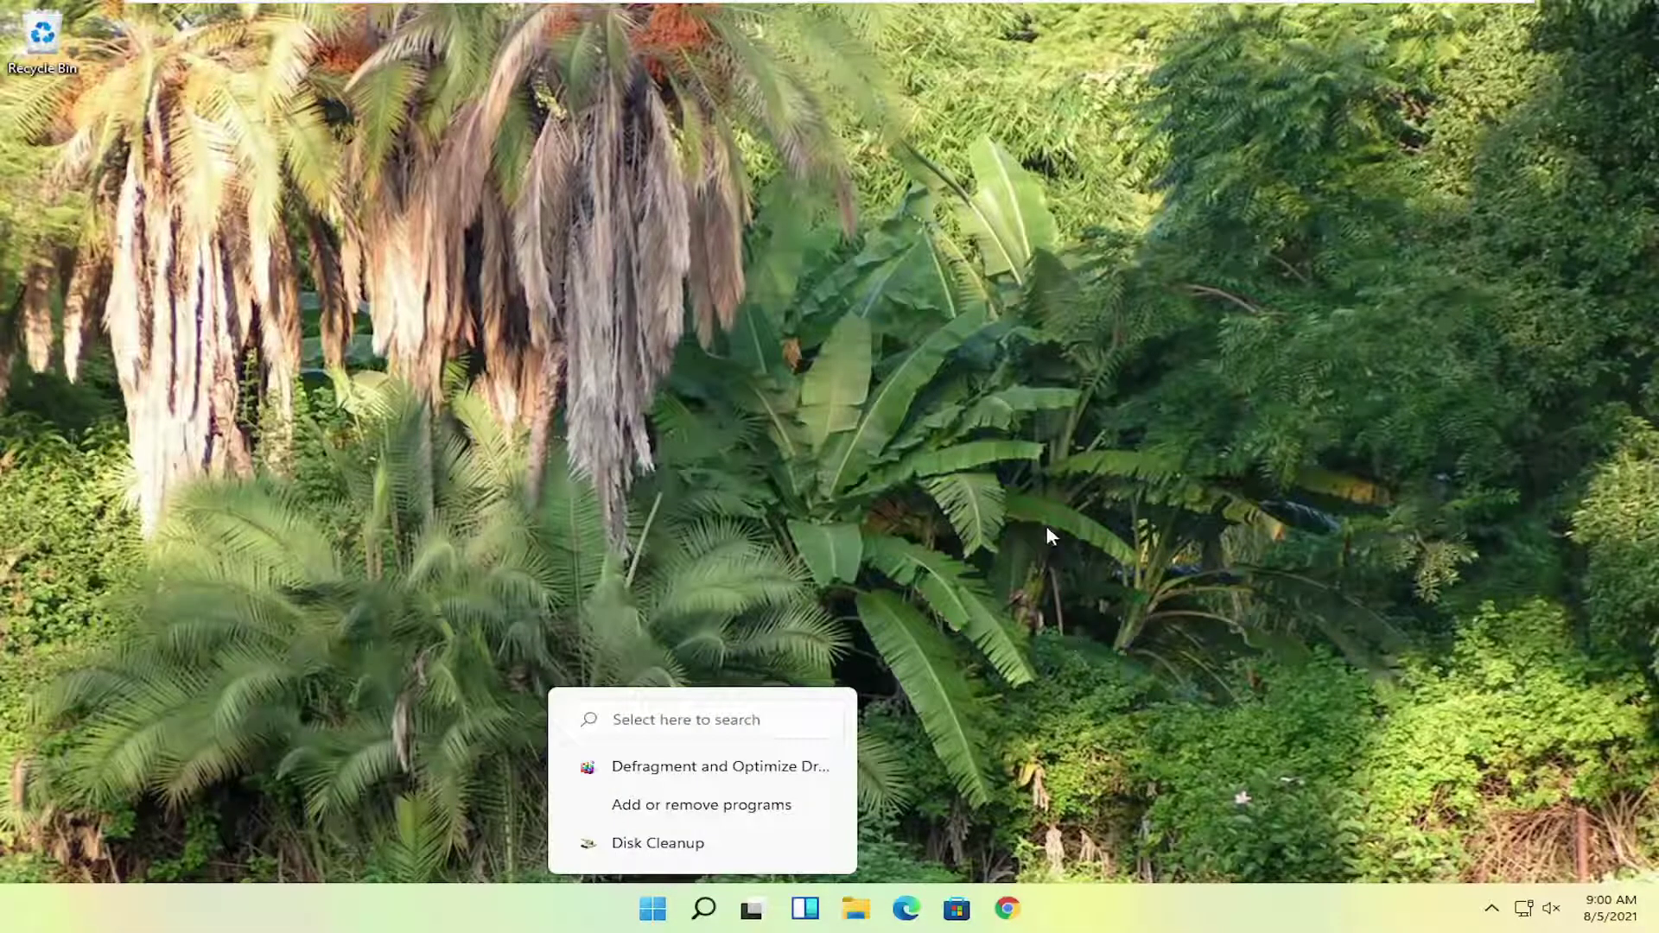
{"action": "left_click", "coordinate": [494, 881]}
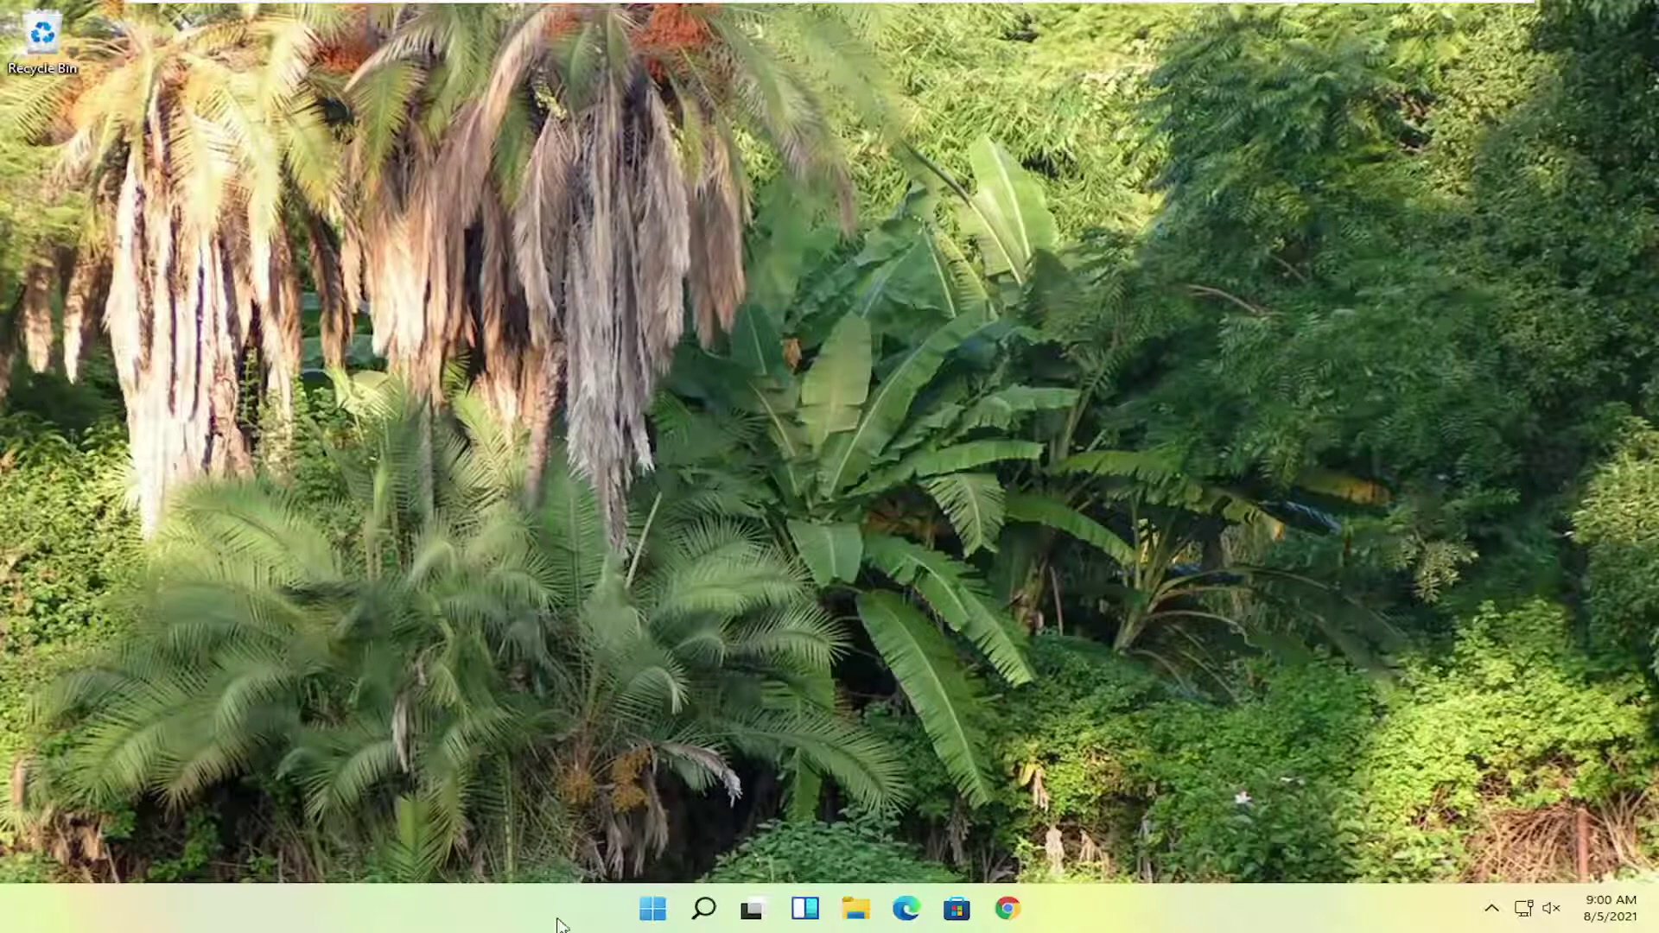
Open Control Panel and keep its items shown as Large icons.
{"action": "left_click", "coordinate": [646, 916]}
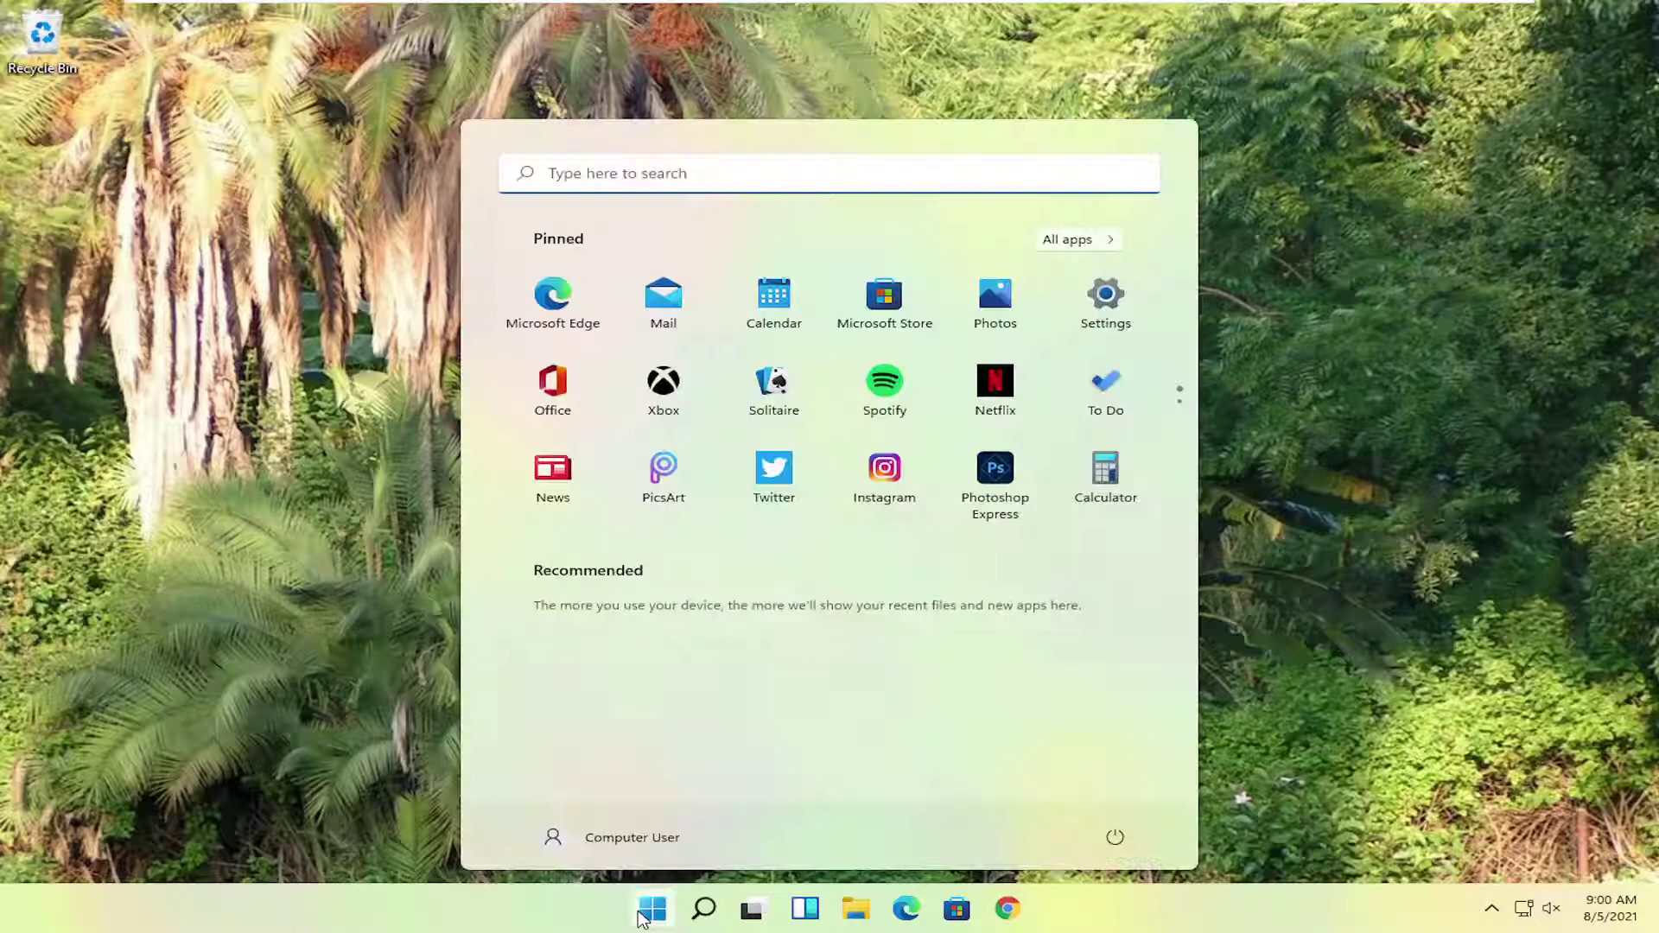
{"action": "type", "text": "contro"}
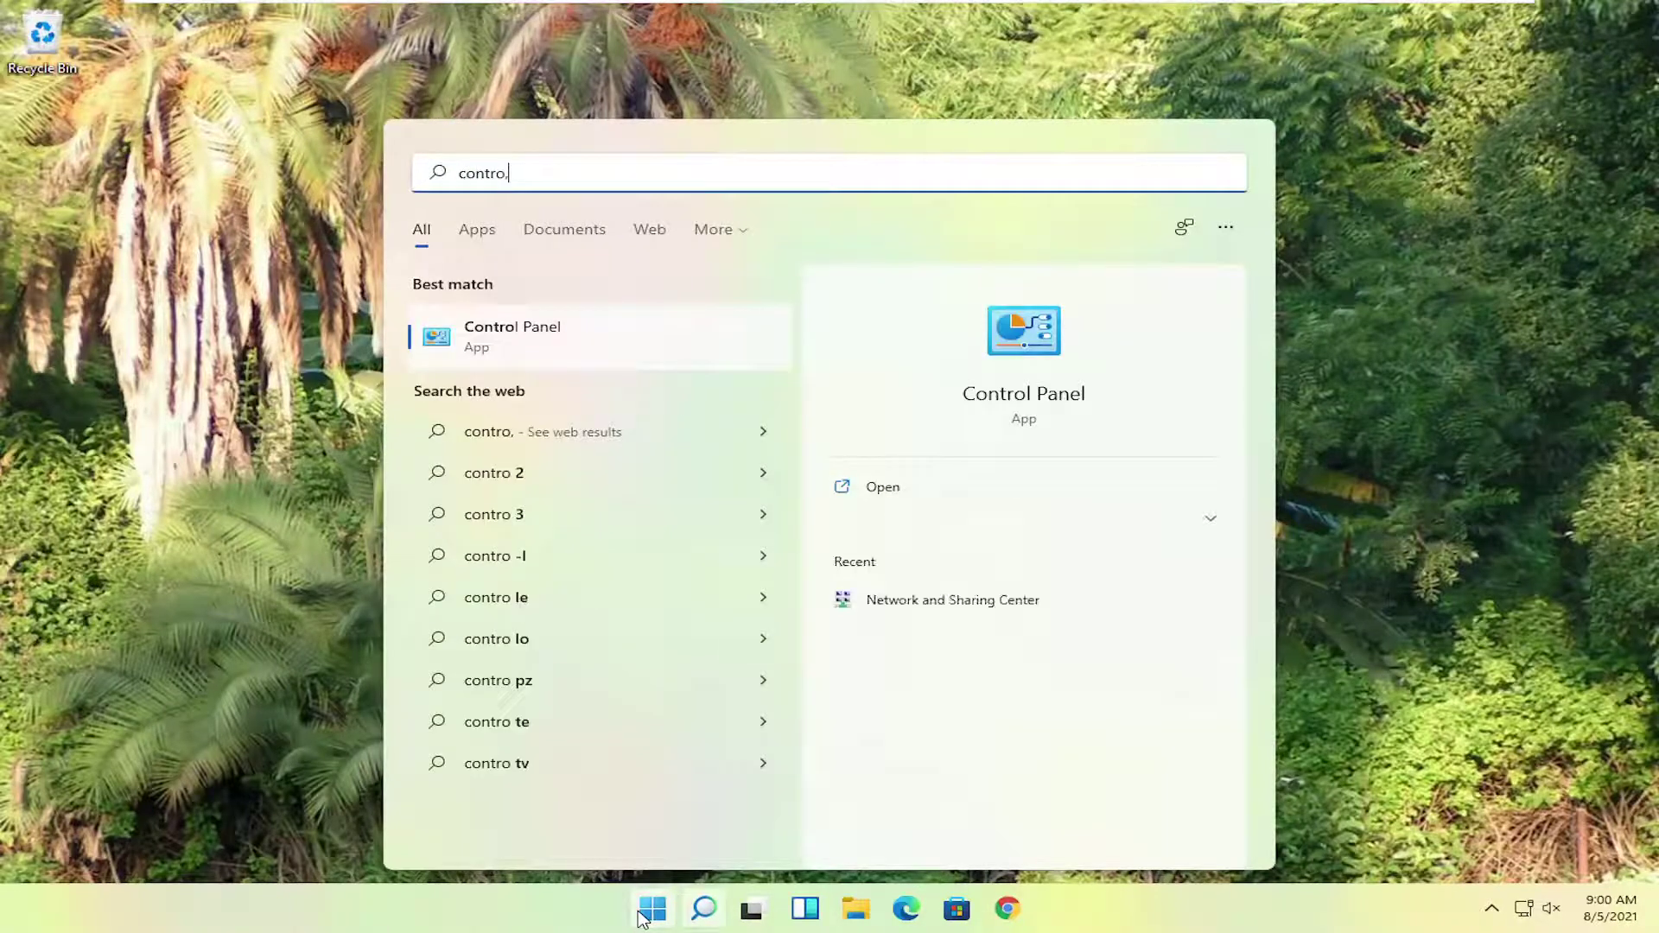
{"action": "type", "text": "l panel"}
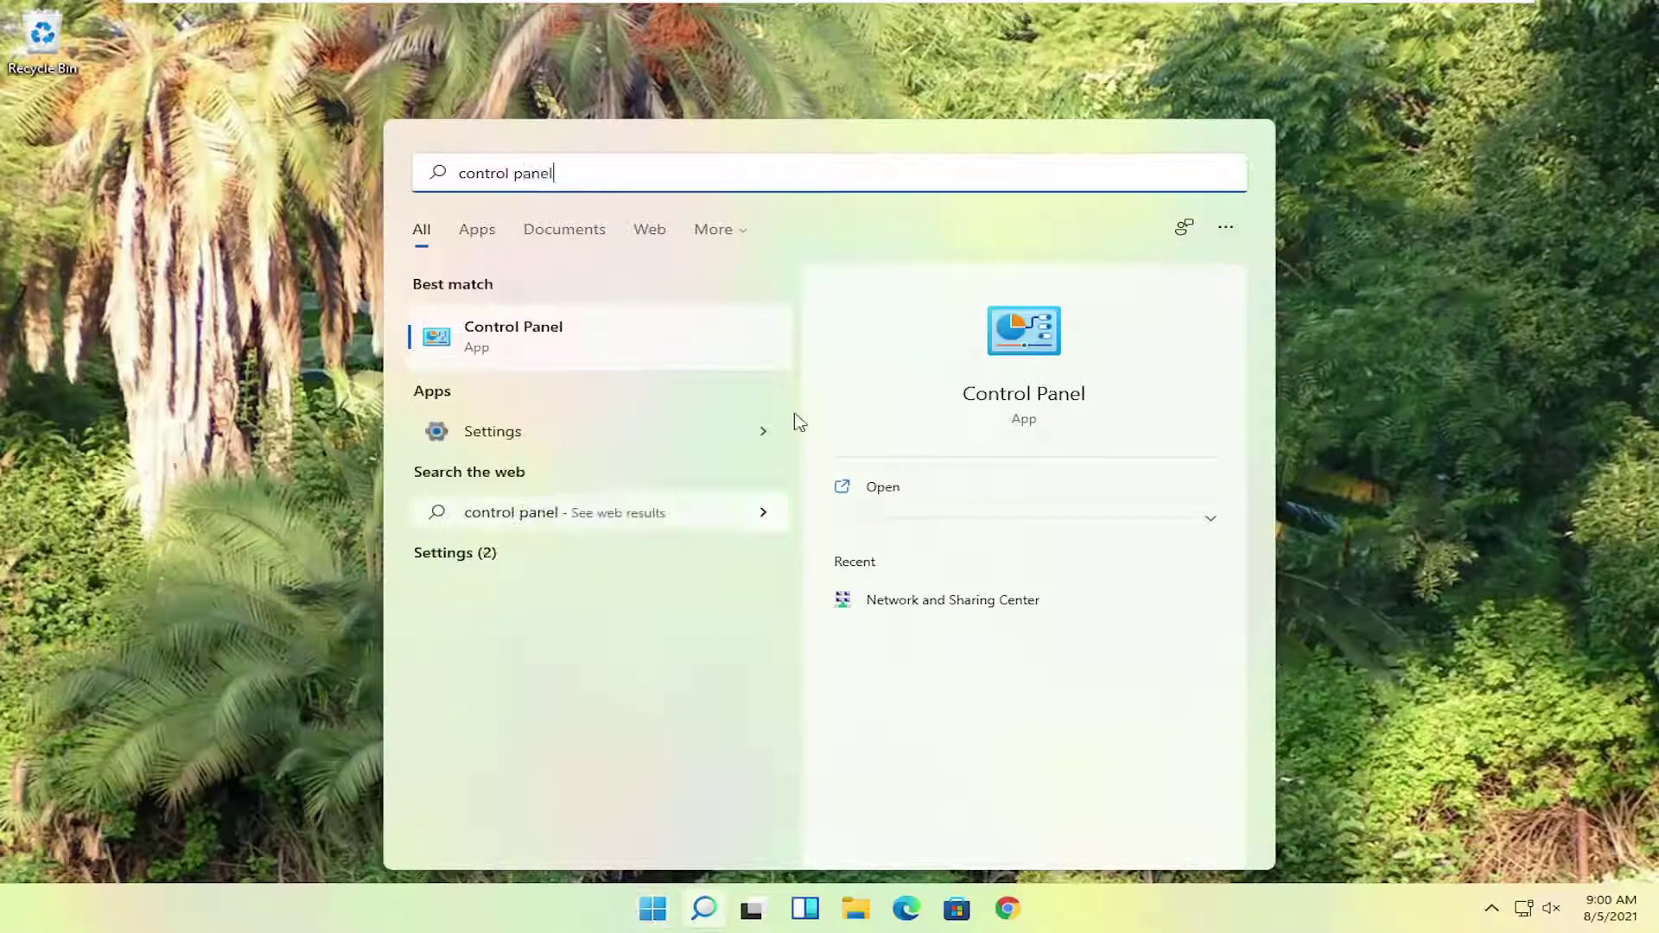
{"action": "left_click", "coordinate": [529, 351]}
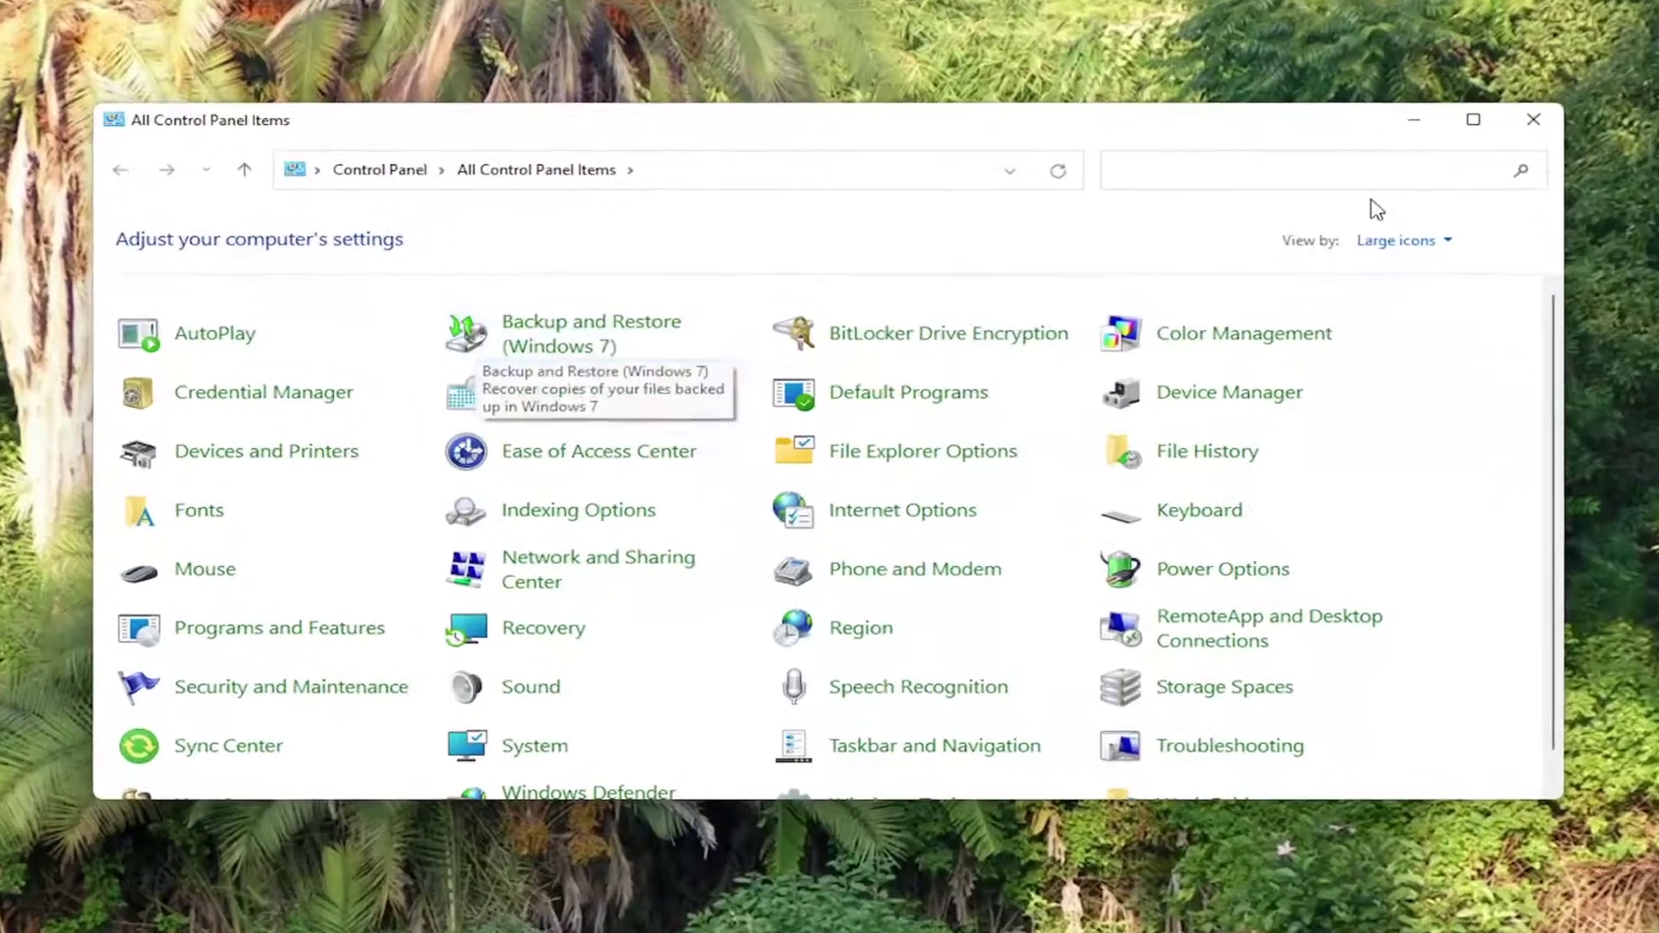
{"action": "left_click", "coordinate": [1397, 240]}
{"action": "left_click", "coordinate": [1404, 303]}
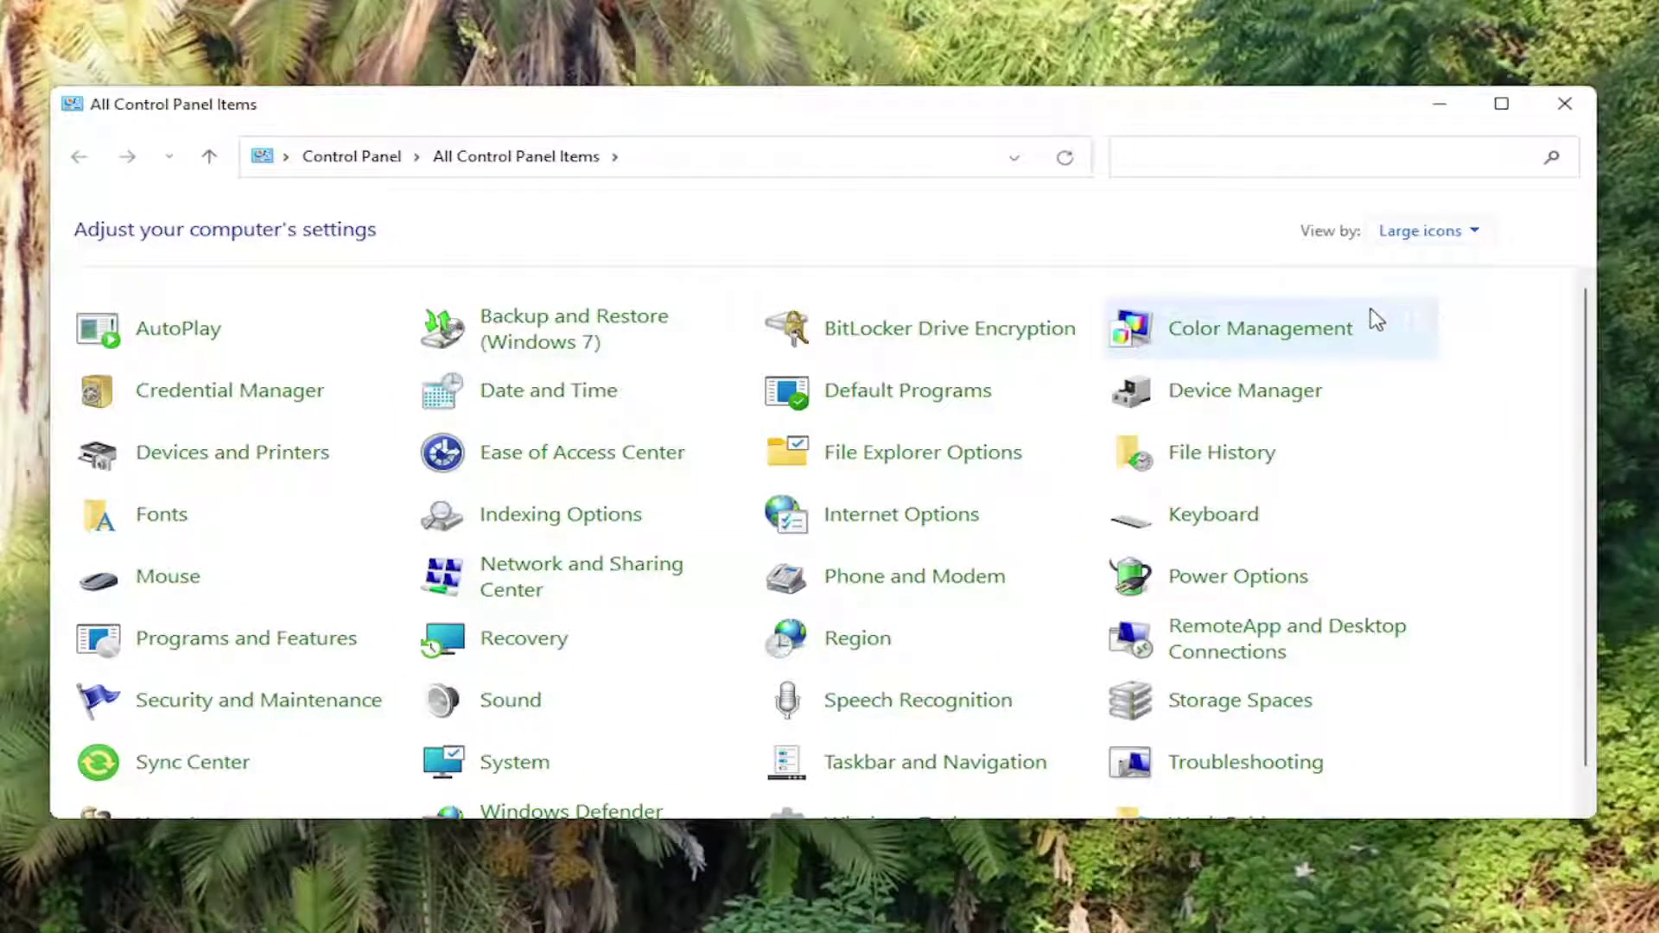
In Power Options, switch from Balanced to the hidden High performance plan and close the window.
{"action": "left_click", "coordinate": [1250, 583]}
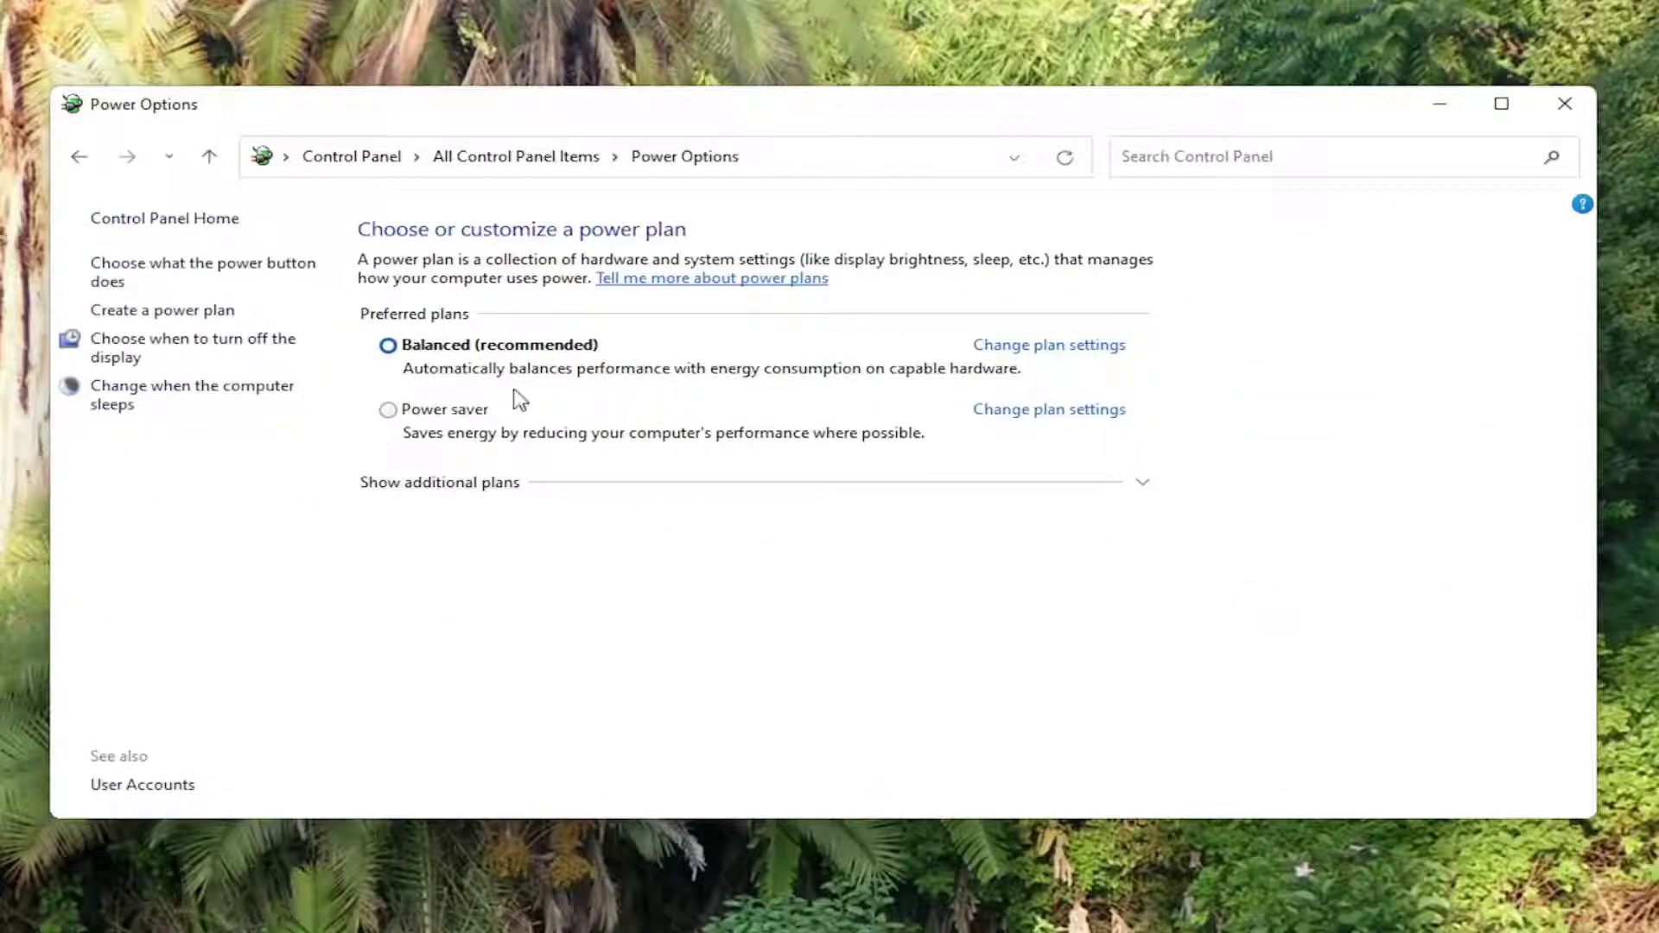
{"action": "left_click", "coordinate": [466, 484]}
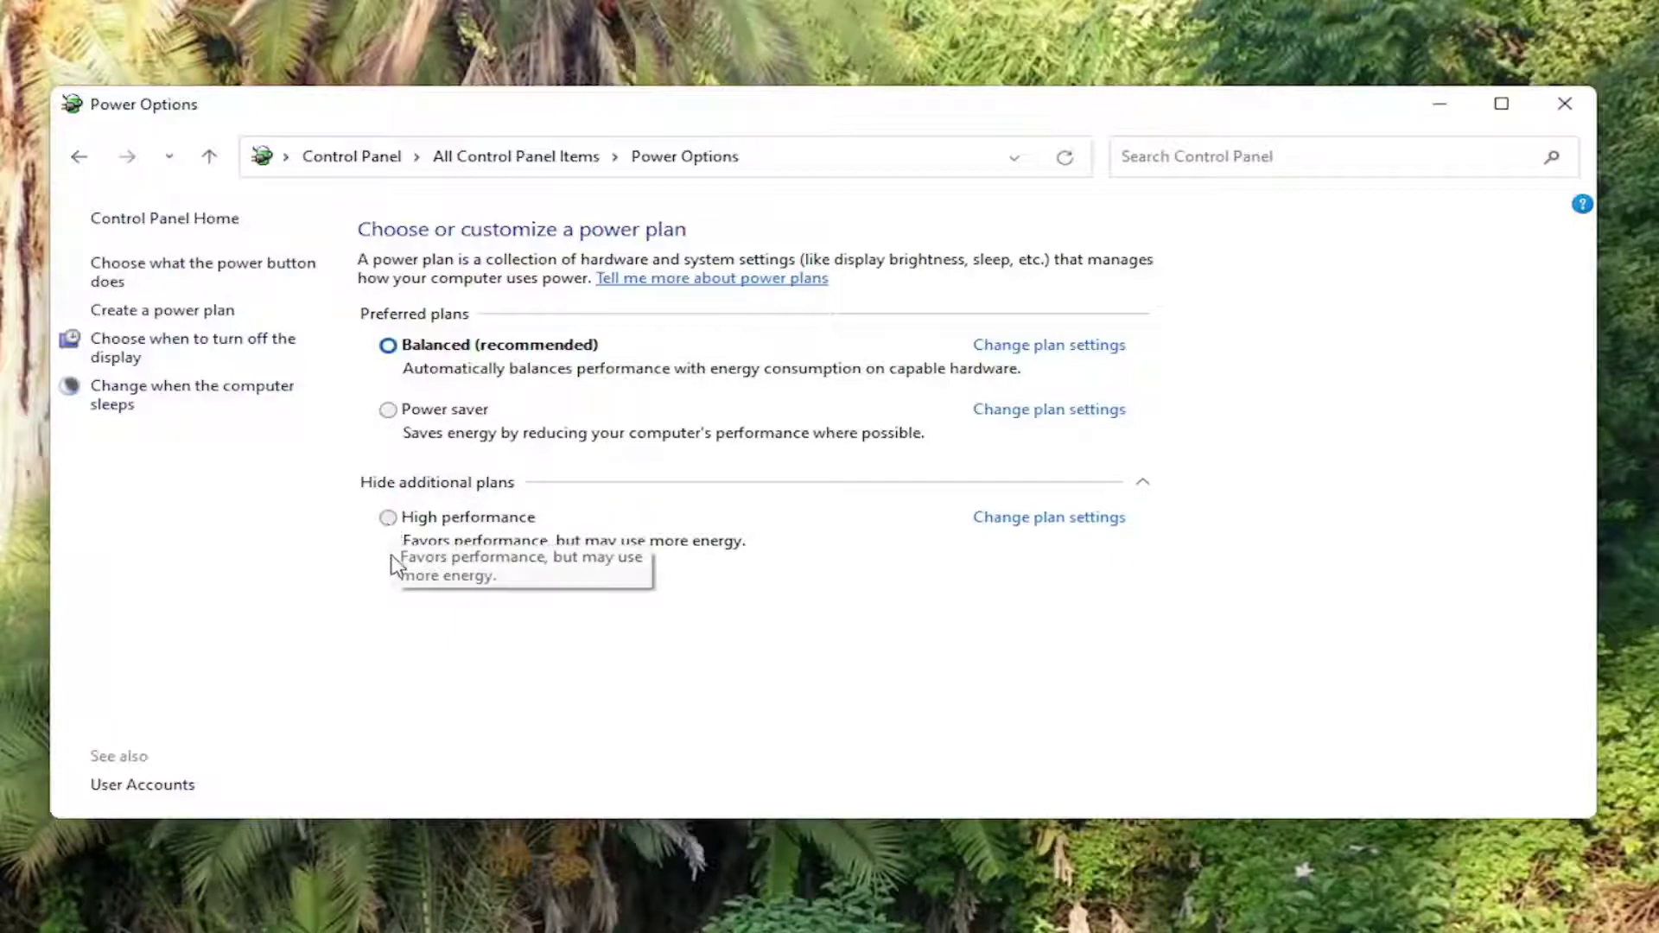
{"action": "left_click", "coordinate": [435, 521]}
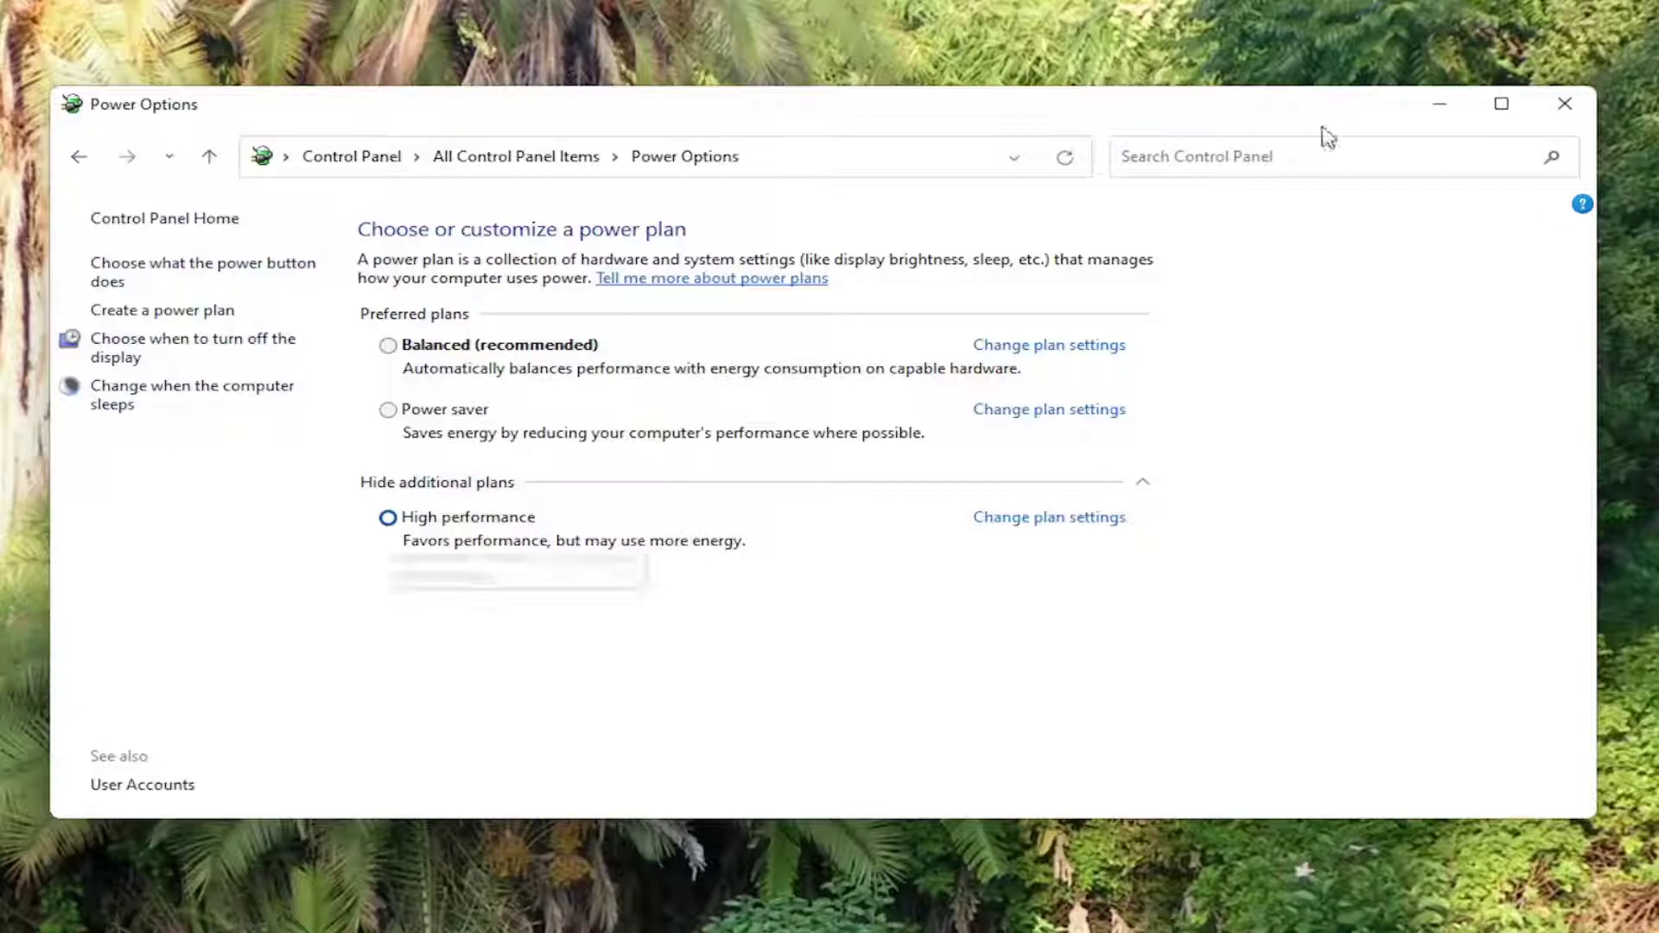
{"action": "left_click", "coordinate": [1555, 102]}
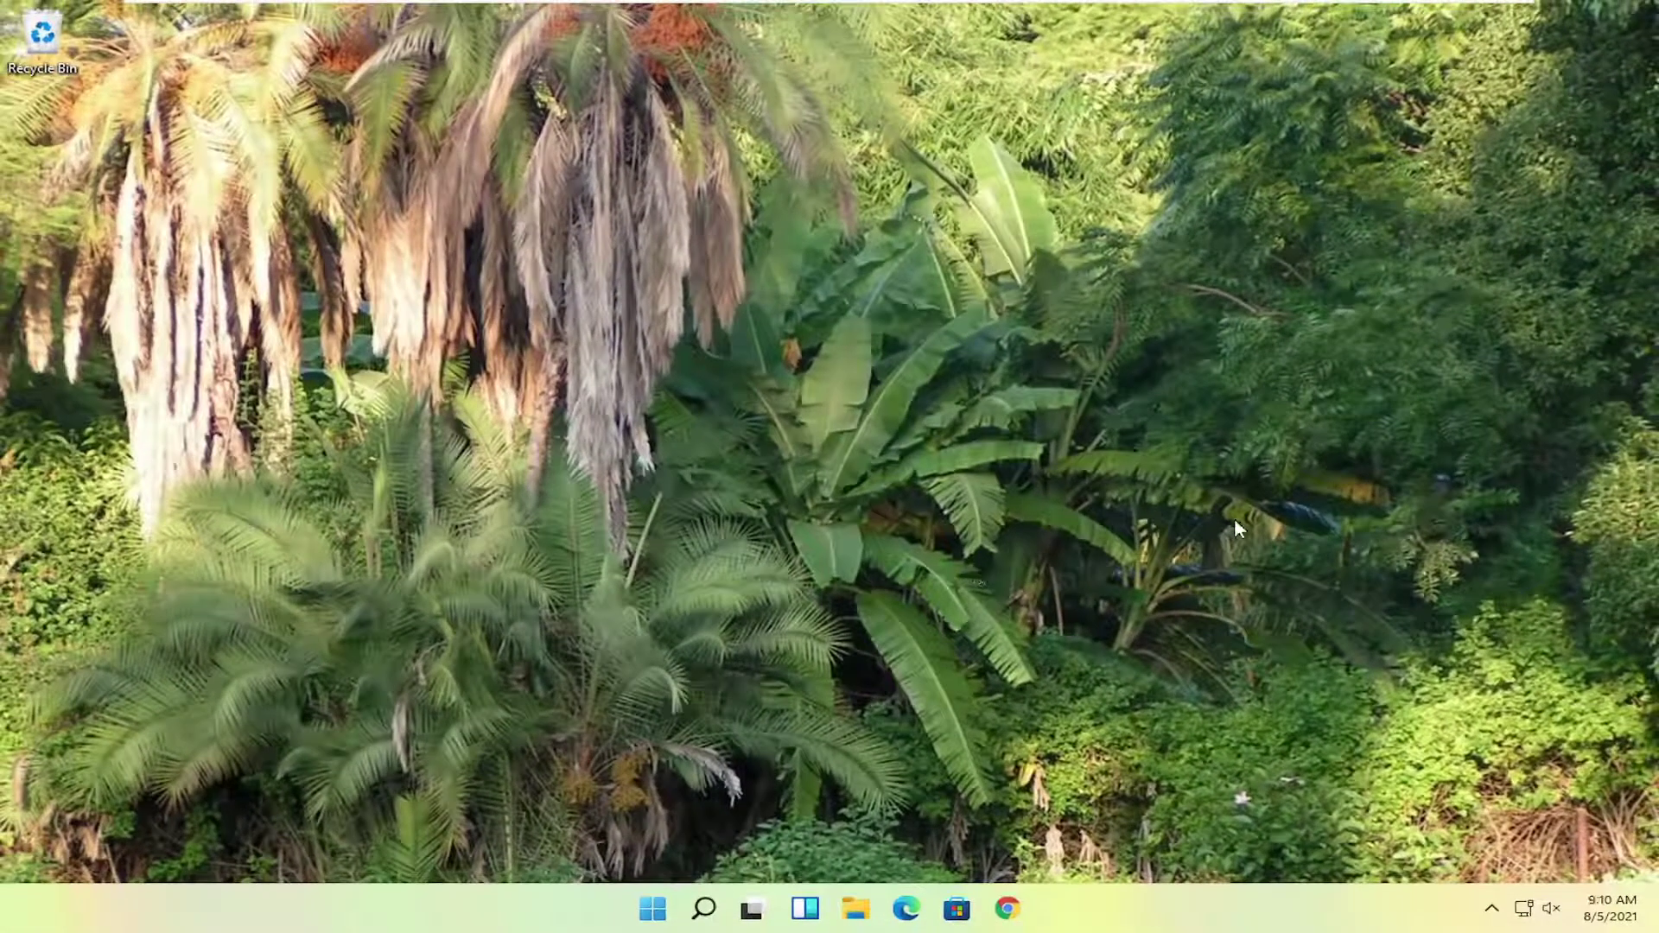
Open Performance Options via an 'adjust appearance' search and select Adjust for best performance.
{"action": "left_click", "coordinate": [698, 902]}
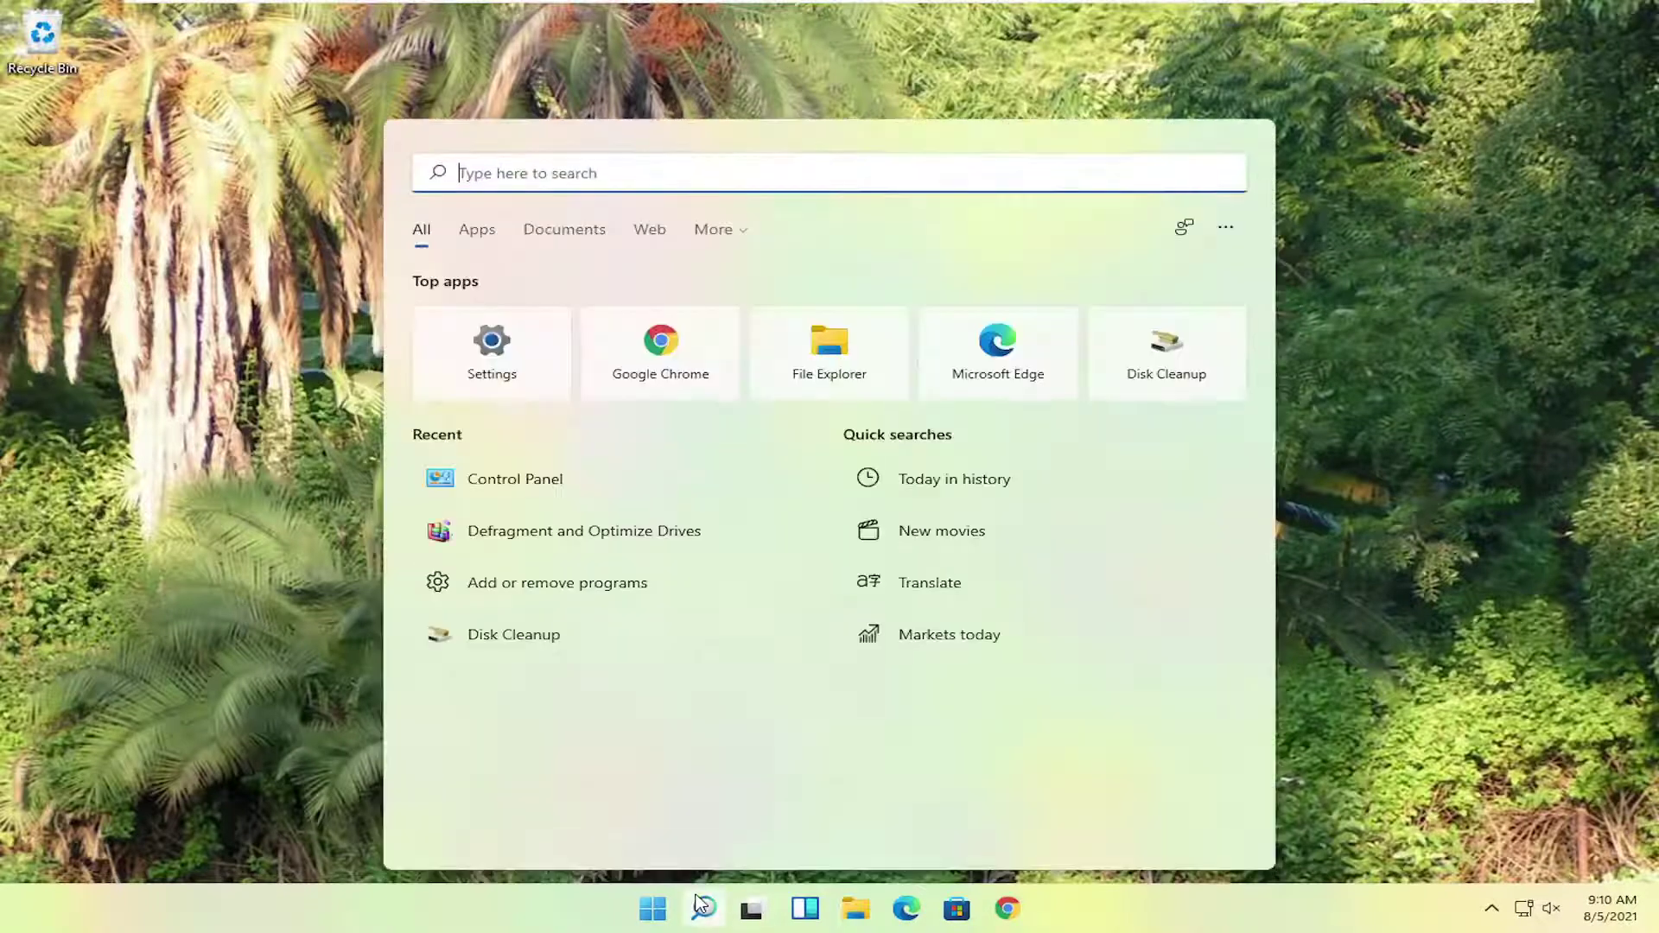
{"action": "type", "text": "adjust ap"}
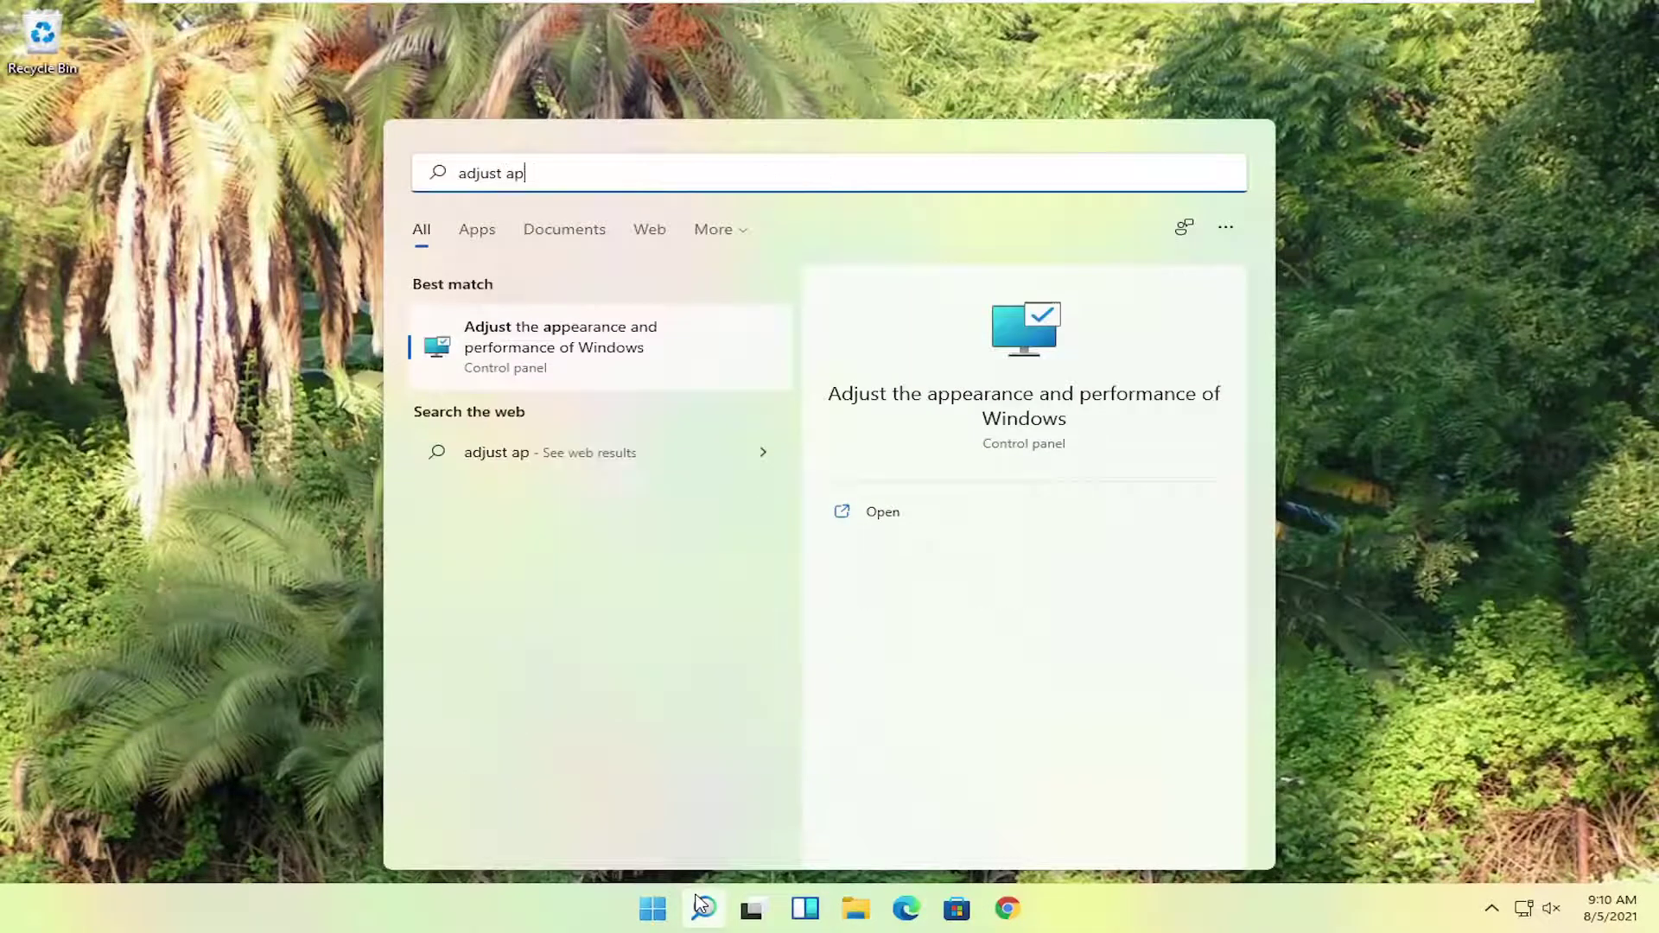
{"action": "type", "text": "pera"}
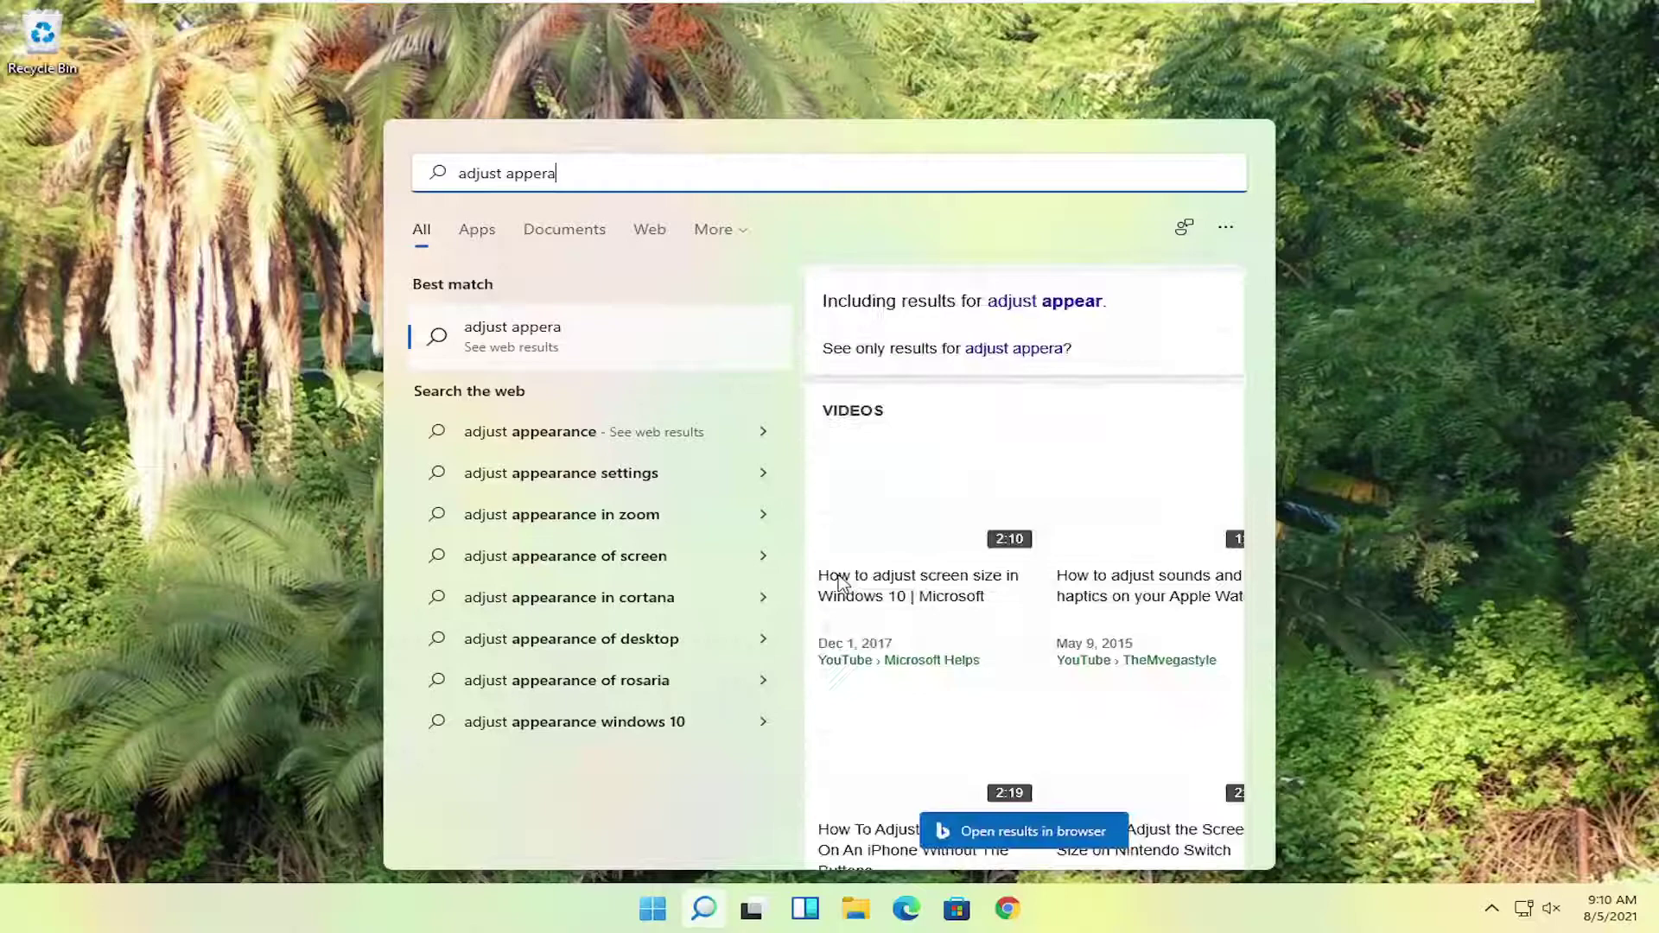
{"action": "key", "text": "BackSpace"}
{"action": "key", "text": "BackSpace"}
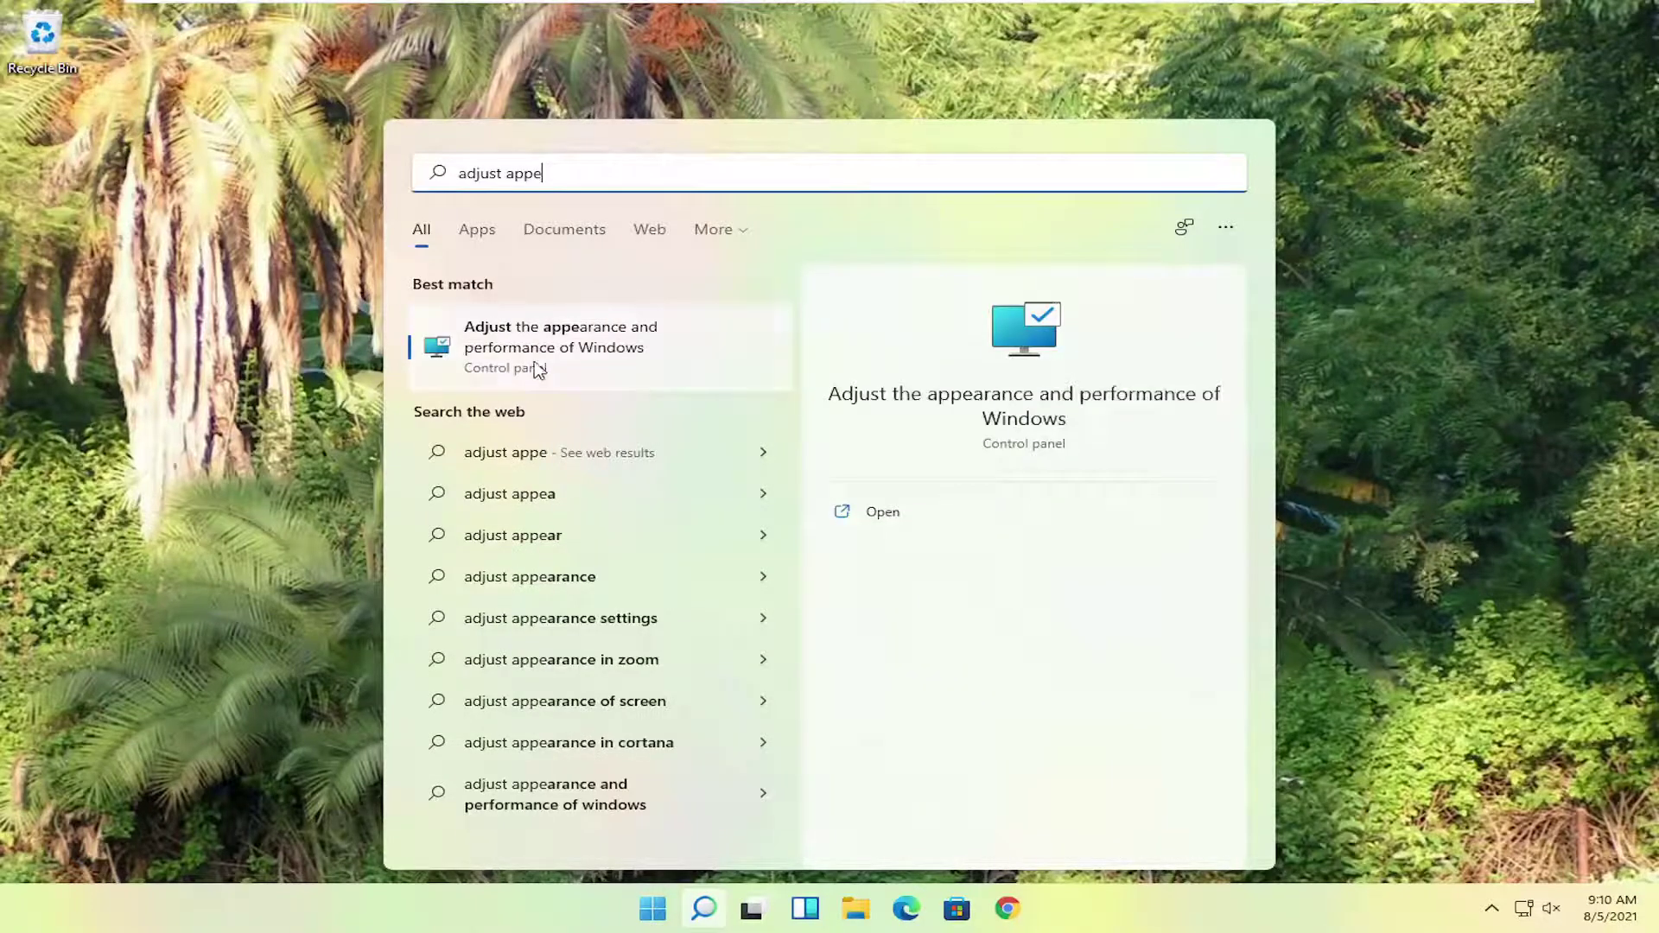
{"action": "left_click", "coordinate": [594, 349]}
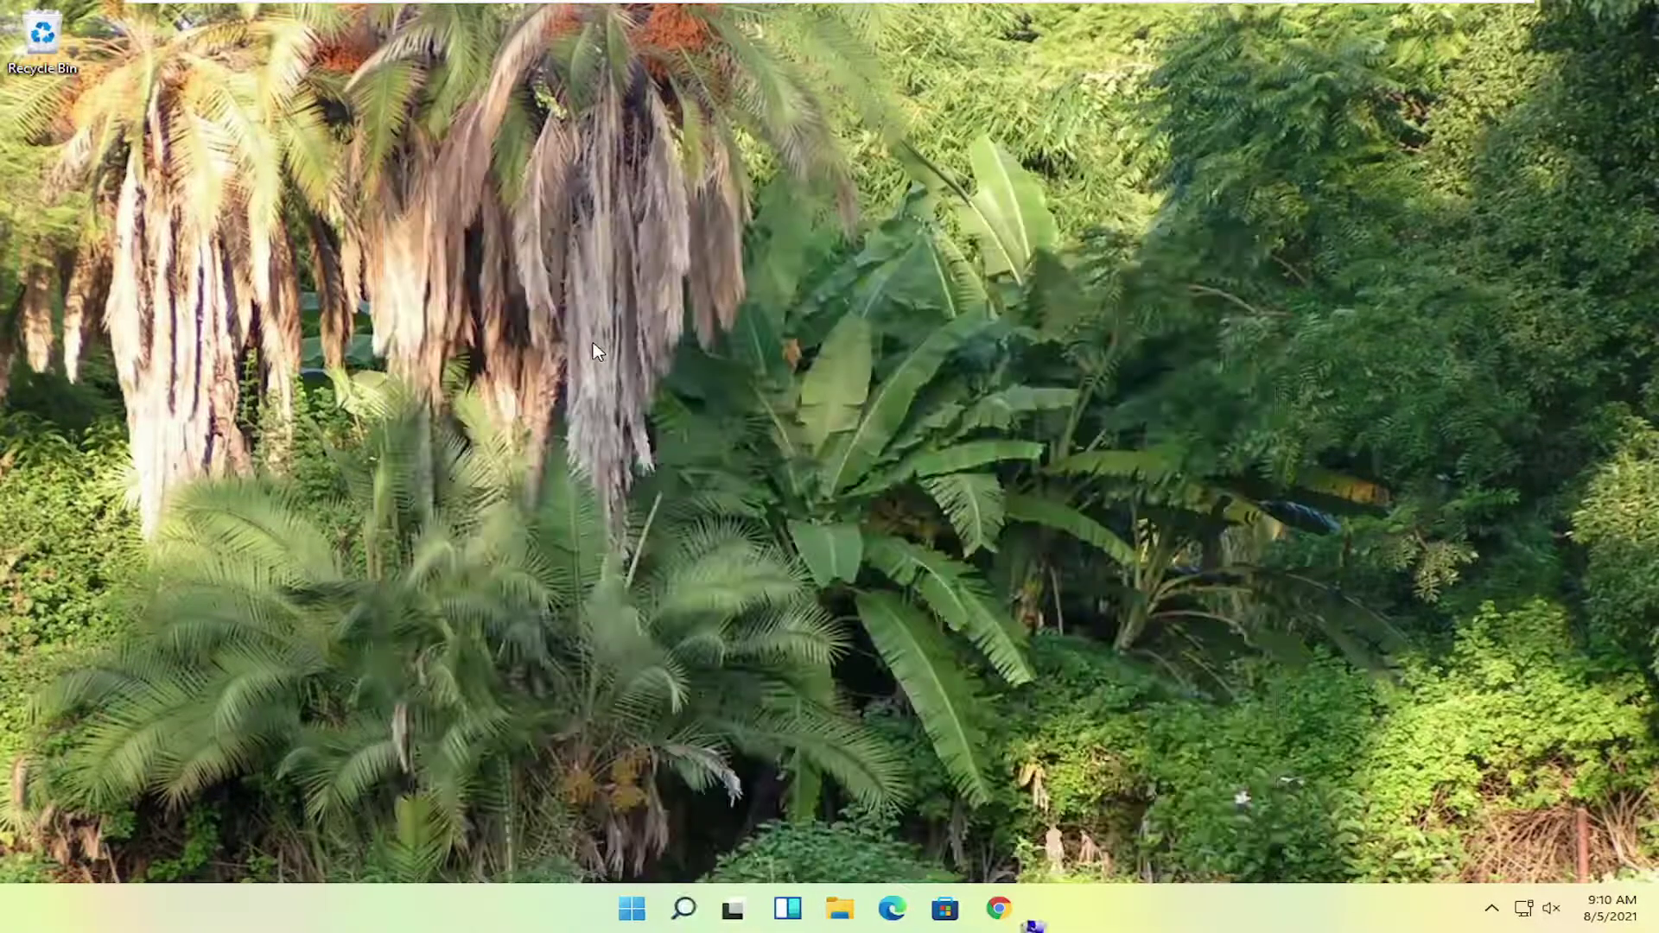
{"action": "left_click_drag", "start_coordinate": [523, 219], "coordinate": [840, 138]}
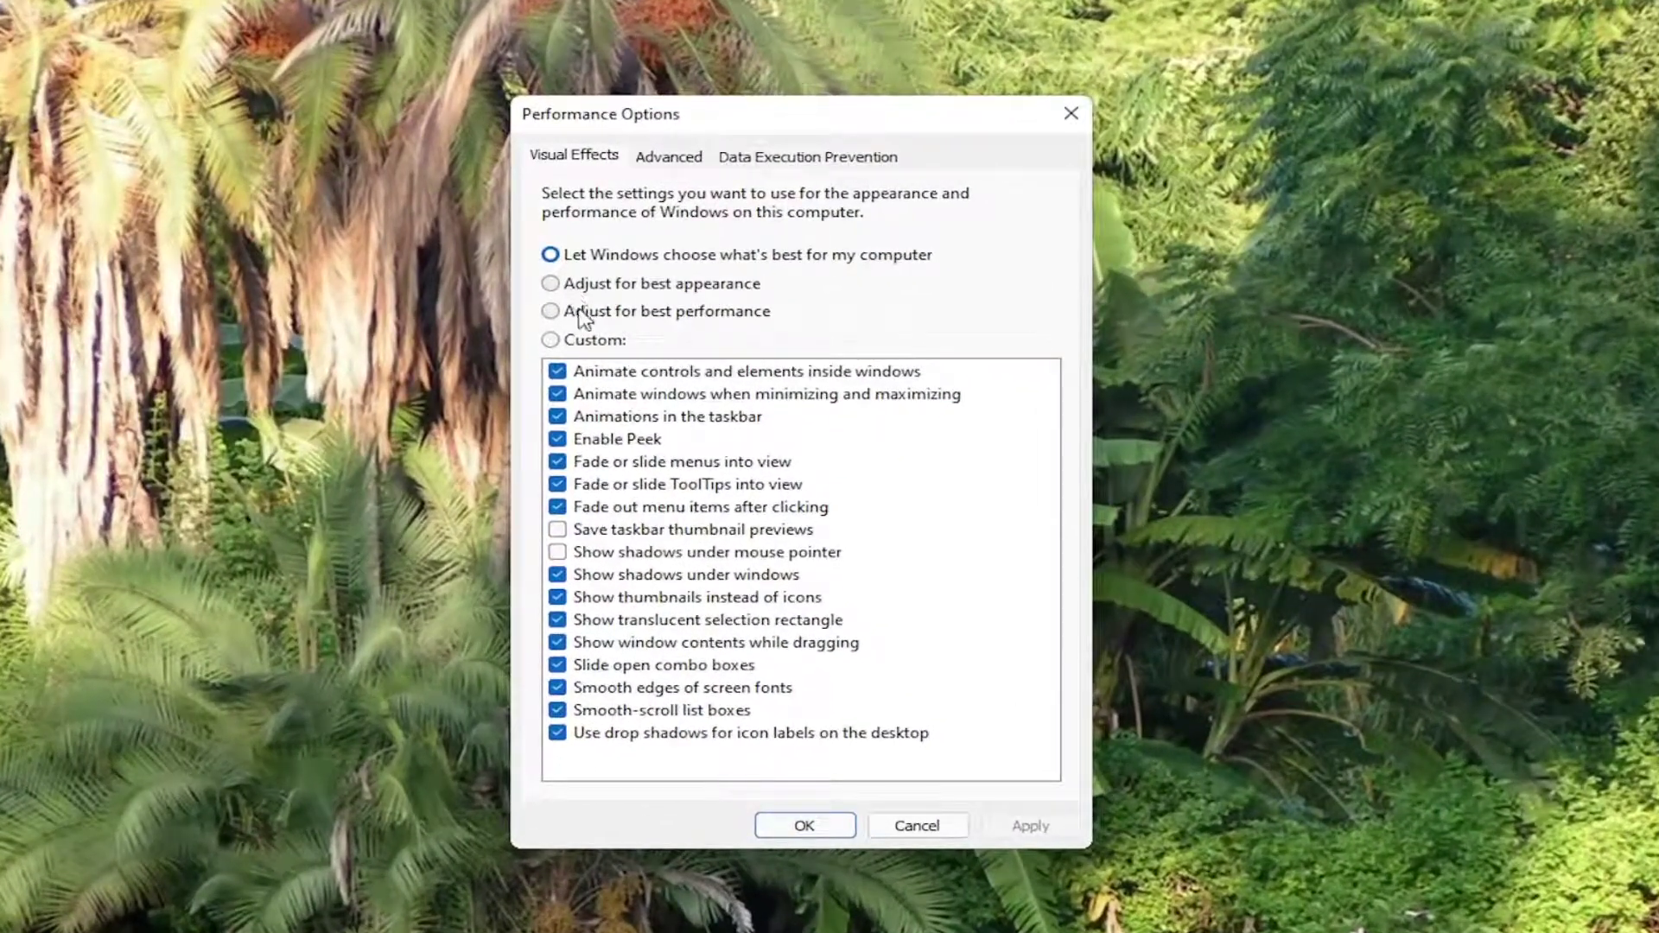
{"action": "left_click", "coordinate": [568, 311]}
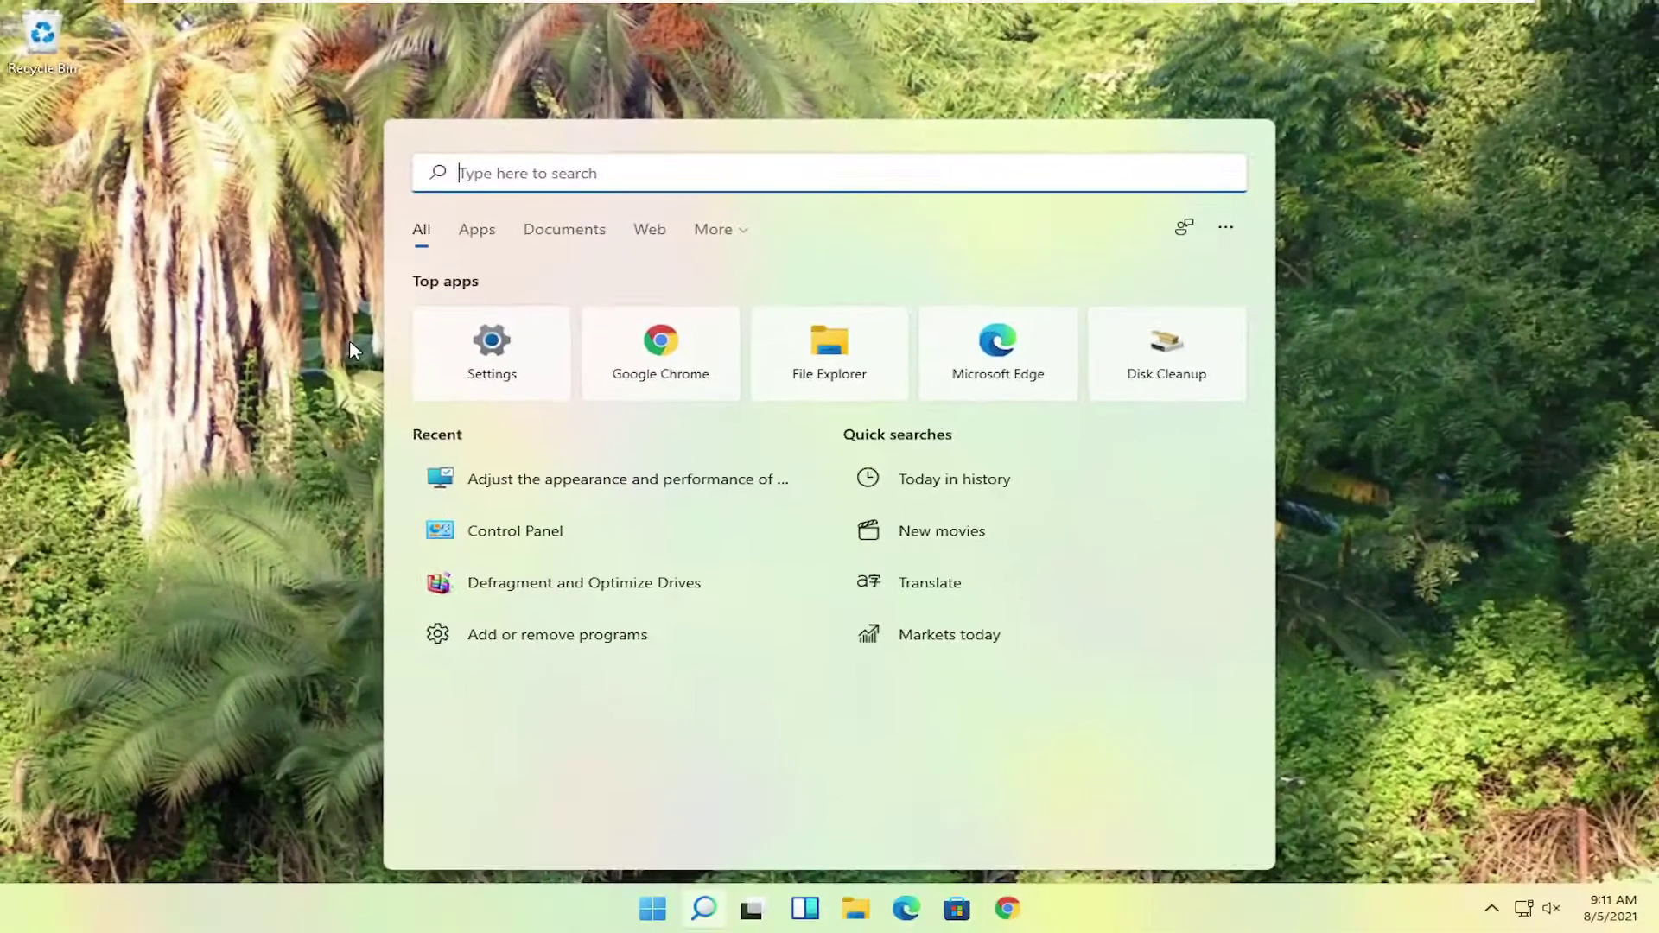
Launch Command Prompt as administrator and enter 'sfc /scannow' at the prompt.
{"action": "type", "text": "cmd"}
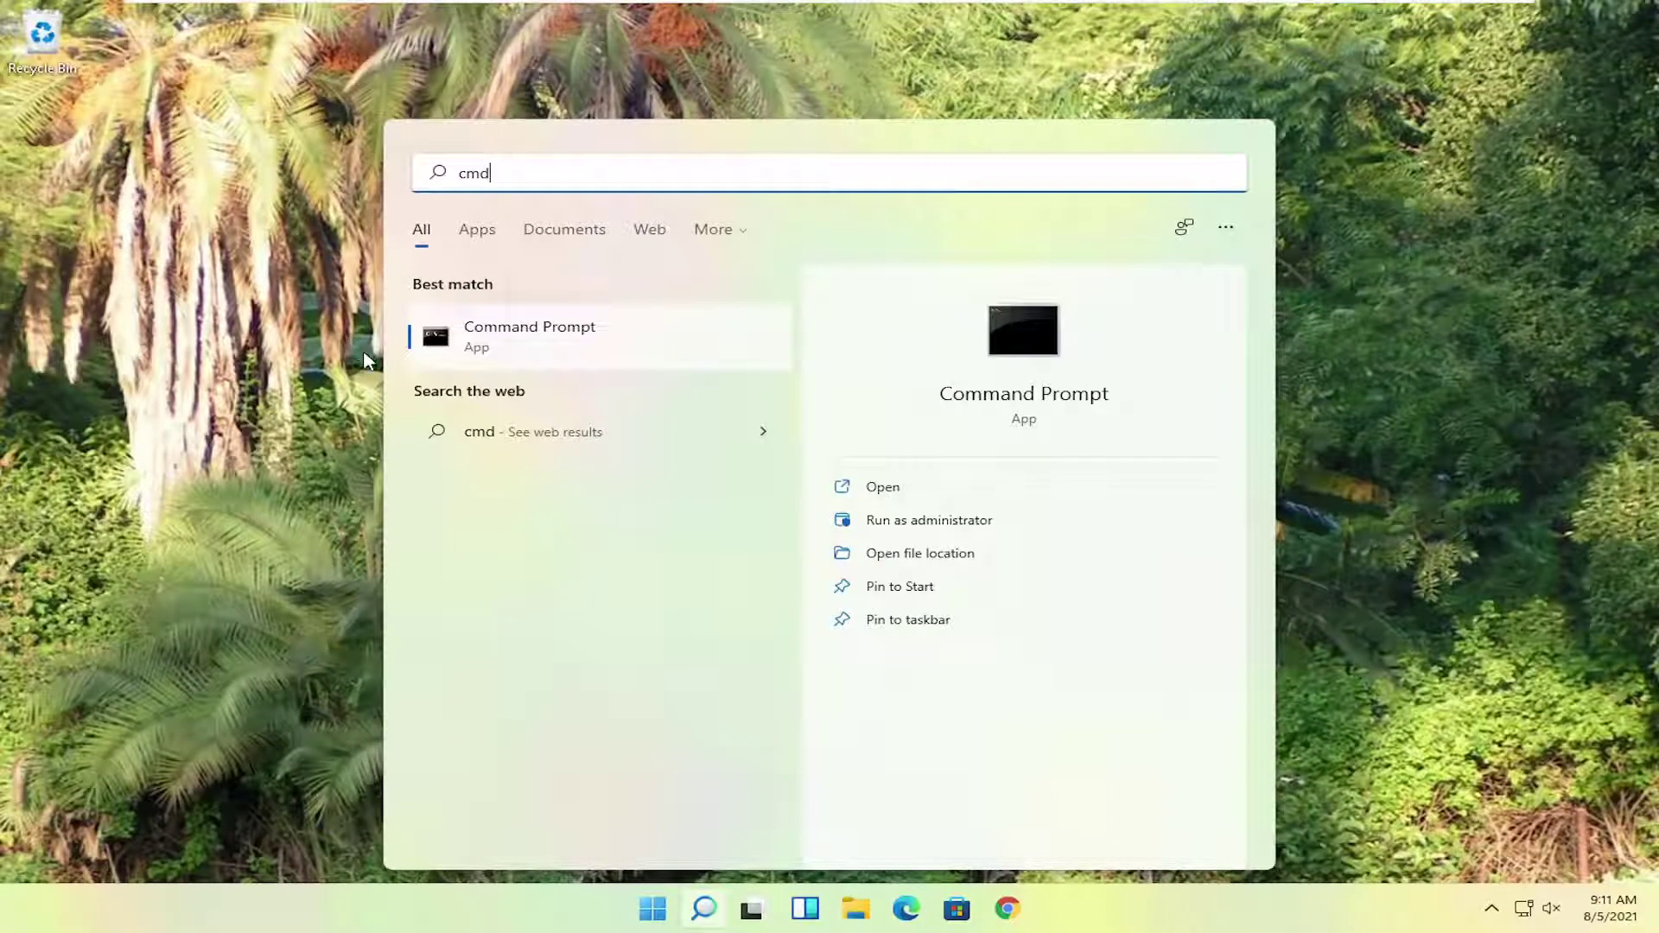
{"action": "right_click", "coordinate": [543, 343]}
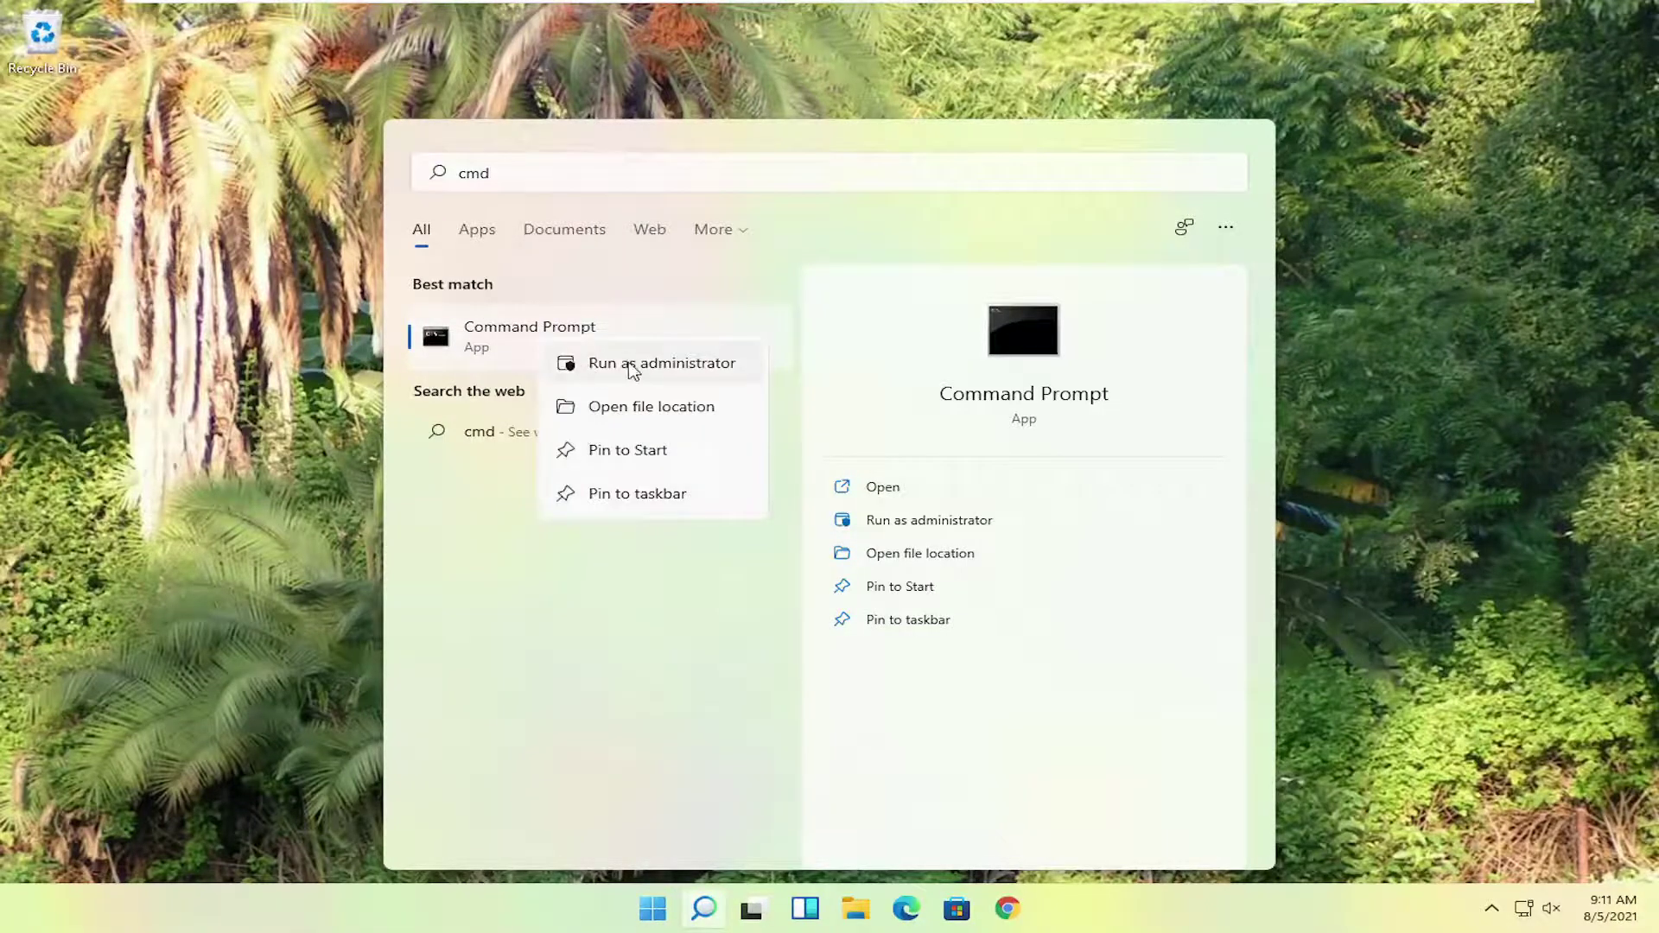
{"action": "left_click", "coordinate": [674, 366]}
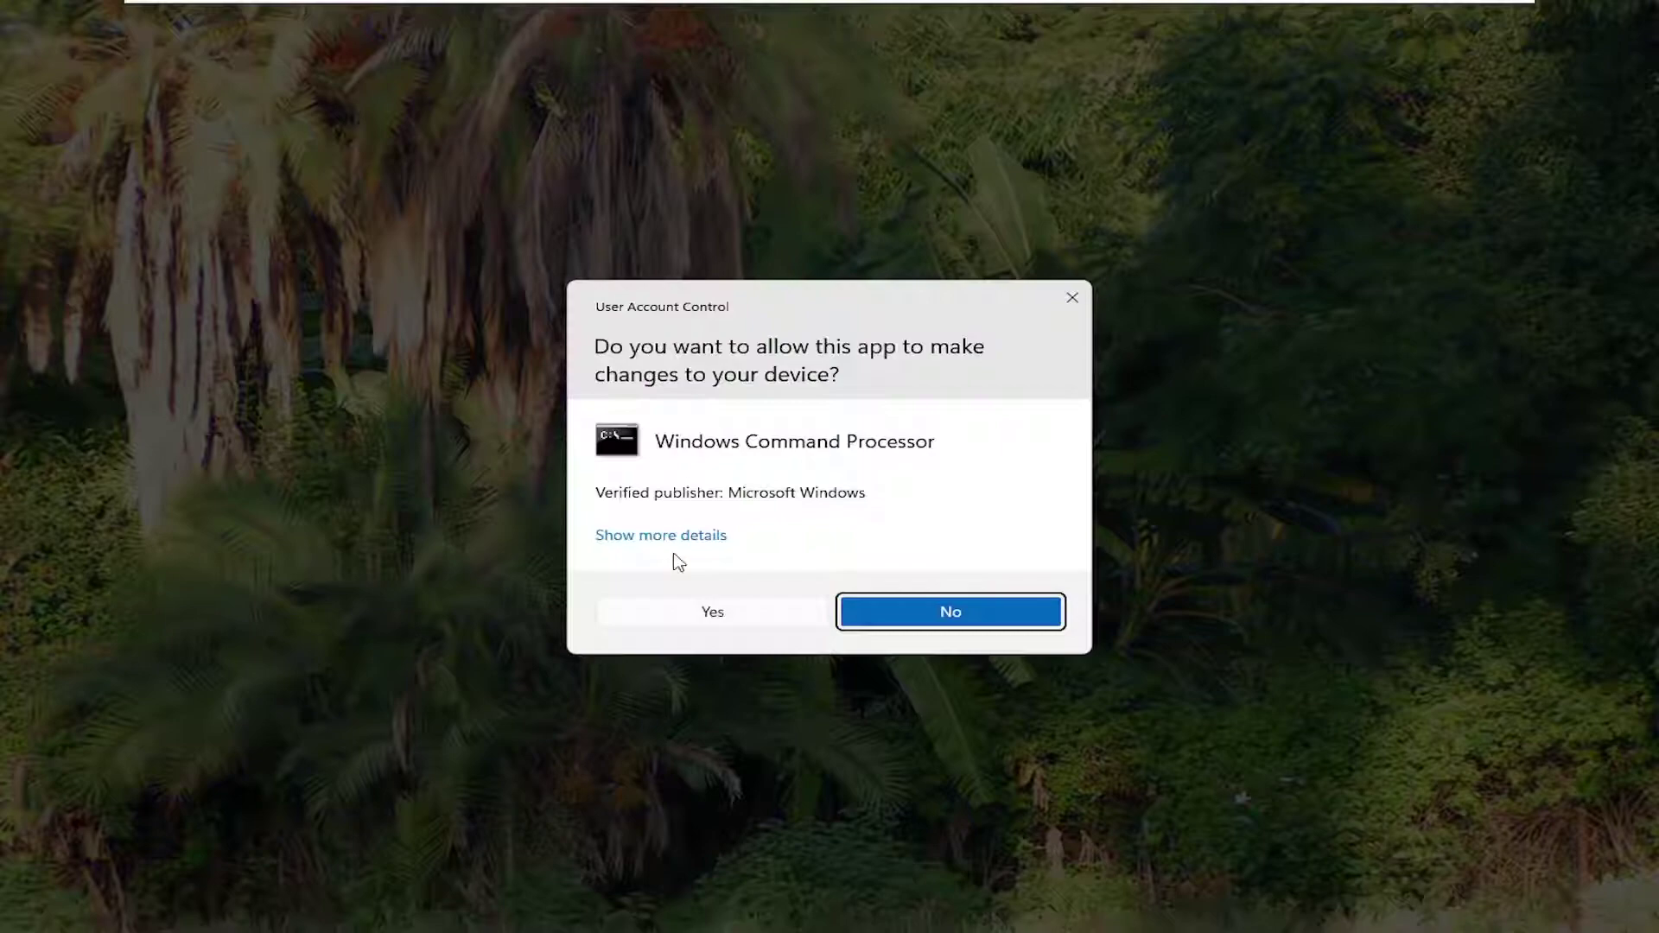
{"action": "left_click", "coordinate": [699, 610]}
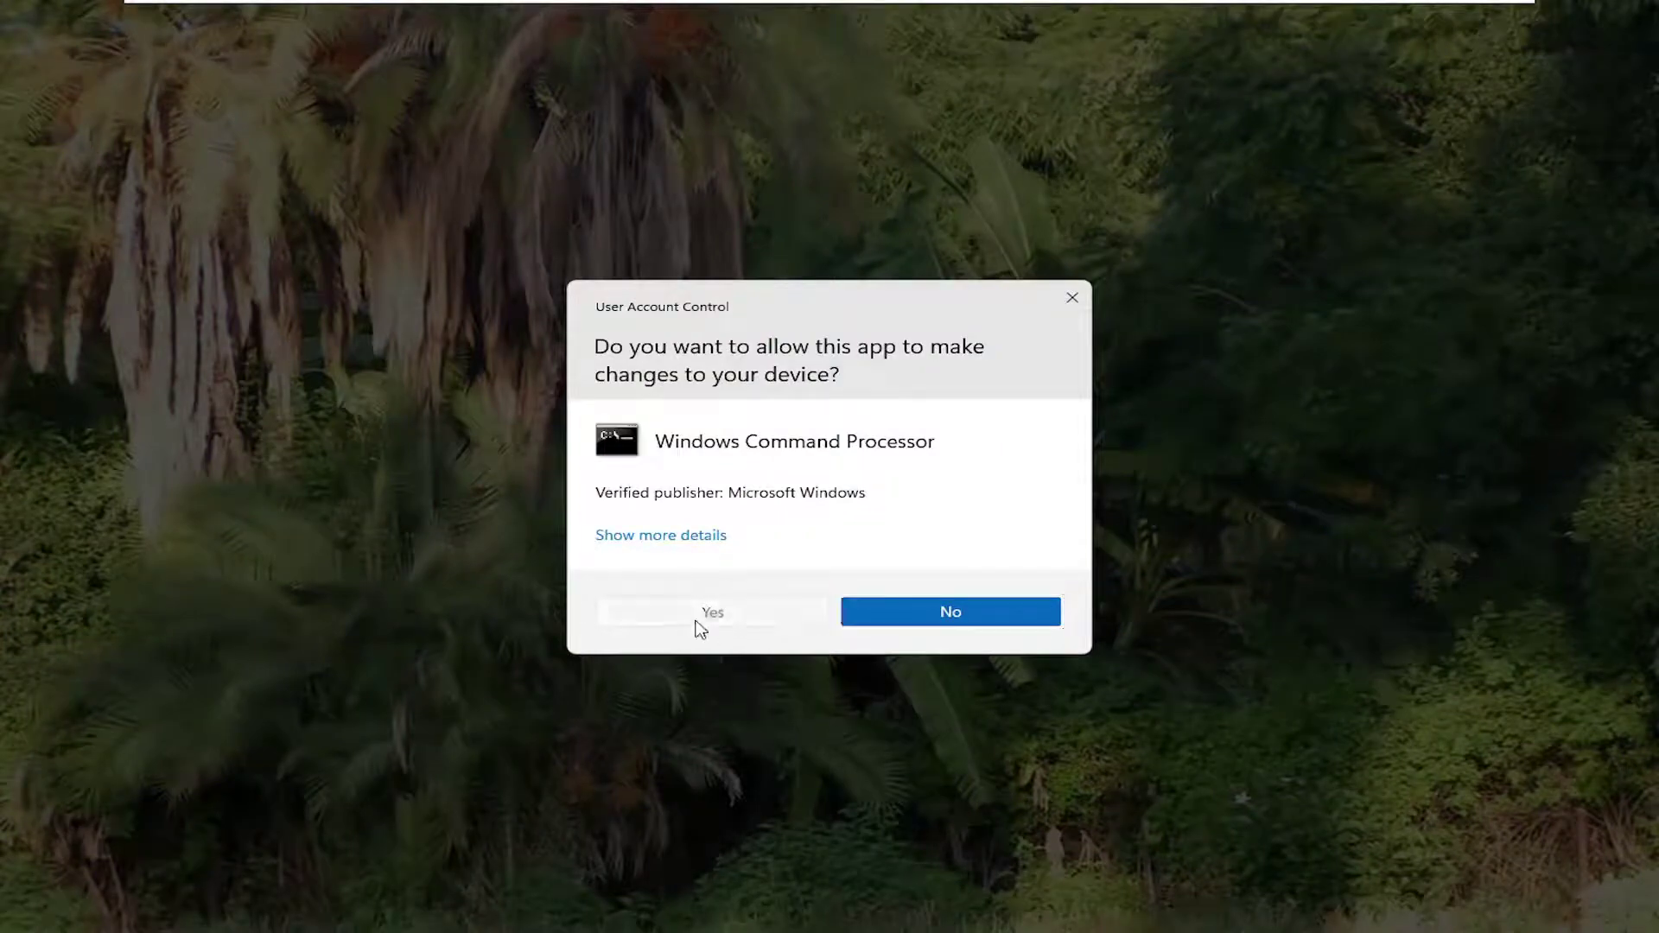
{"action": "left_click_drag", "start_coordinate": [533, 61], "coordinate": [714, 154]}
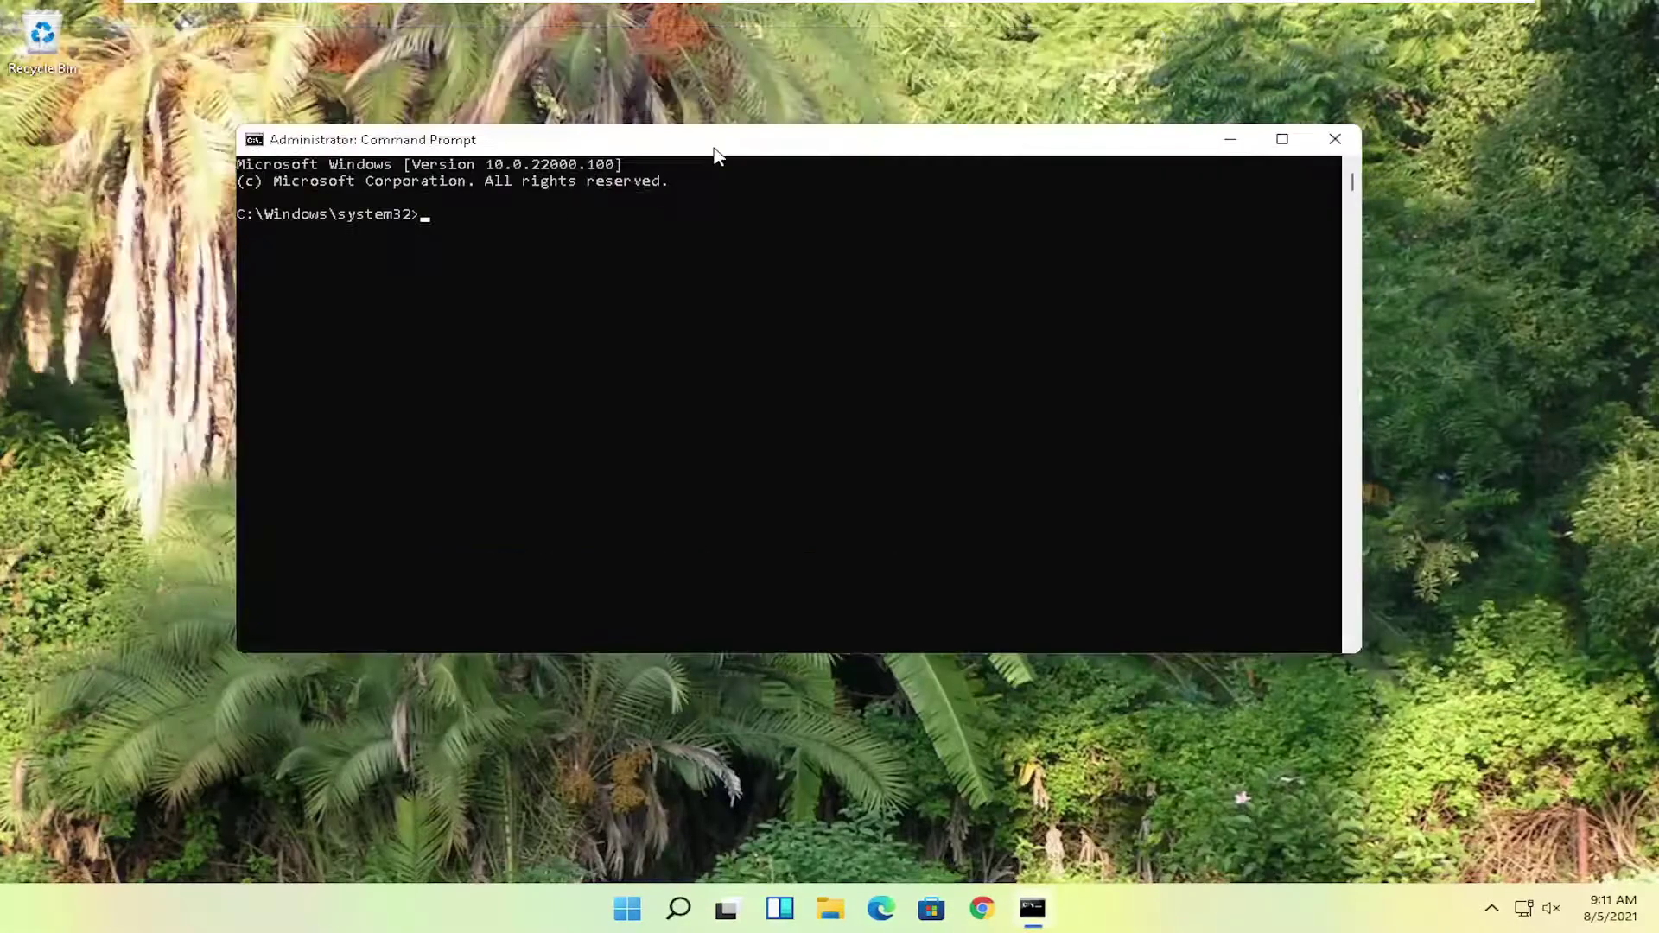
{"action": "type", "text": "sfc /sc"}
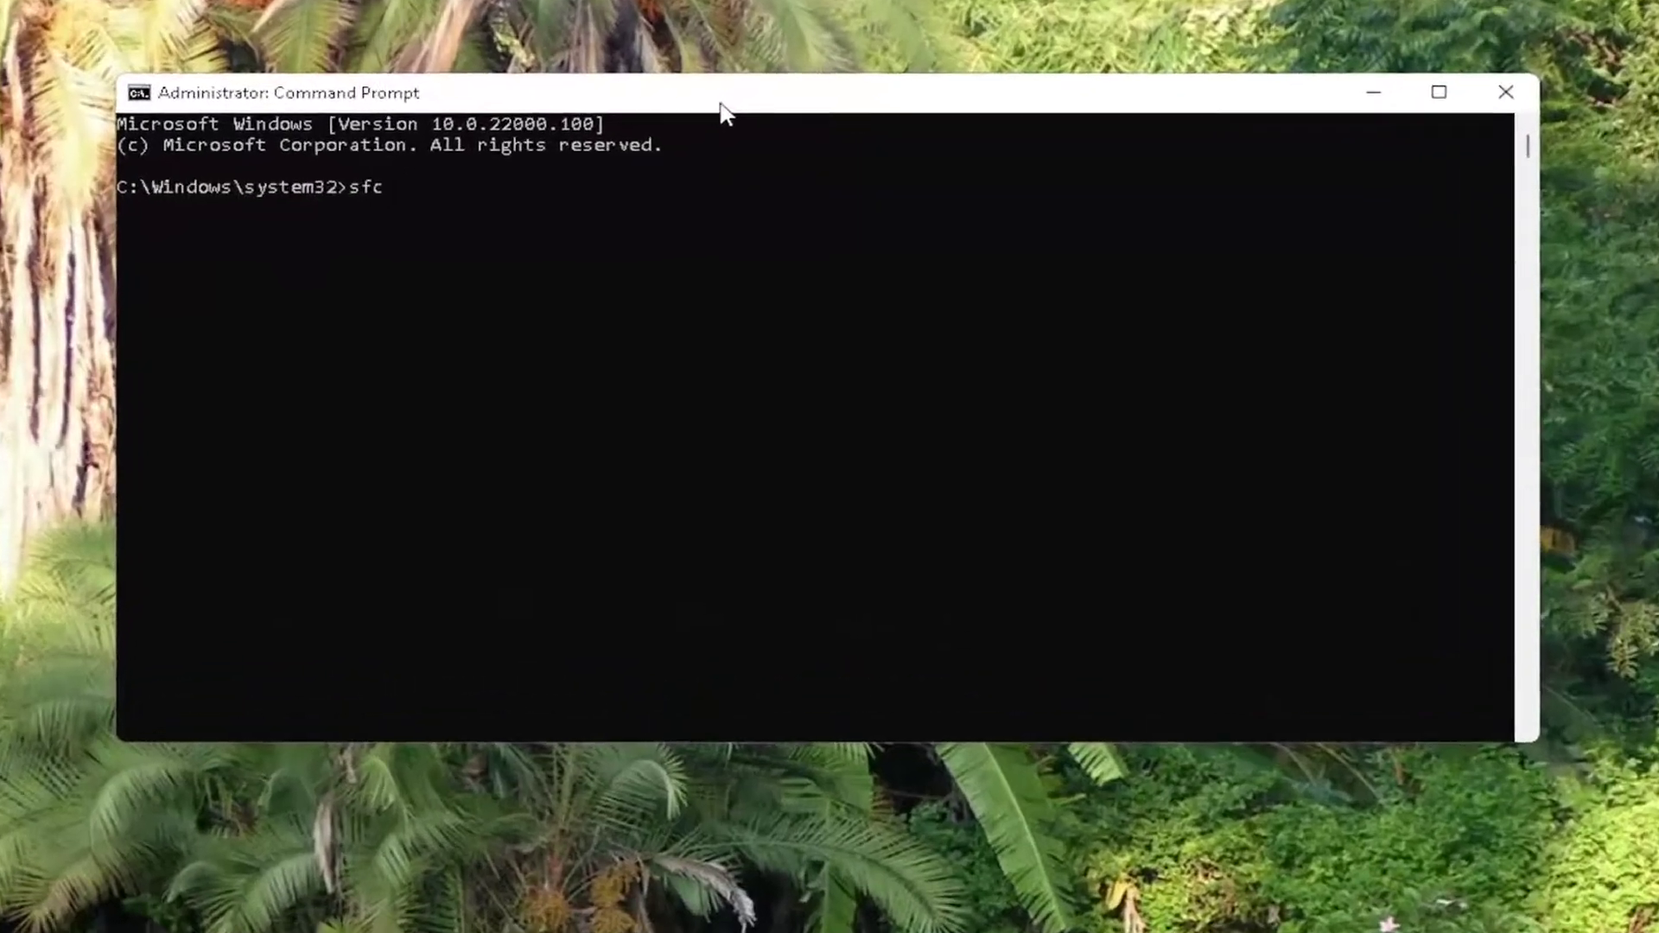
{"action": "type", "text": "annow"}
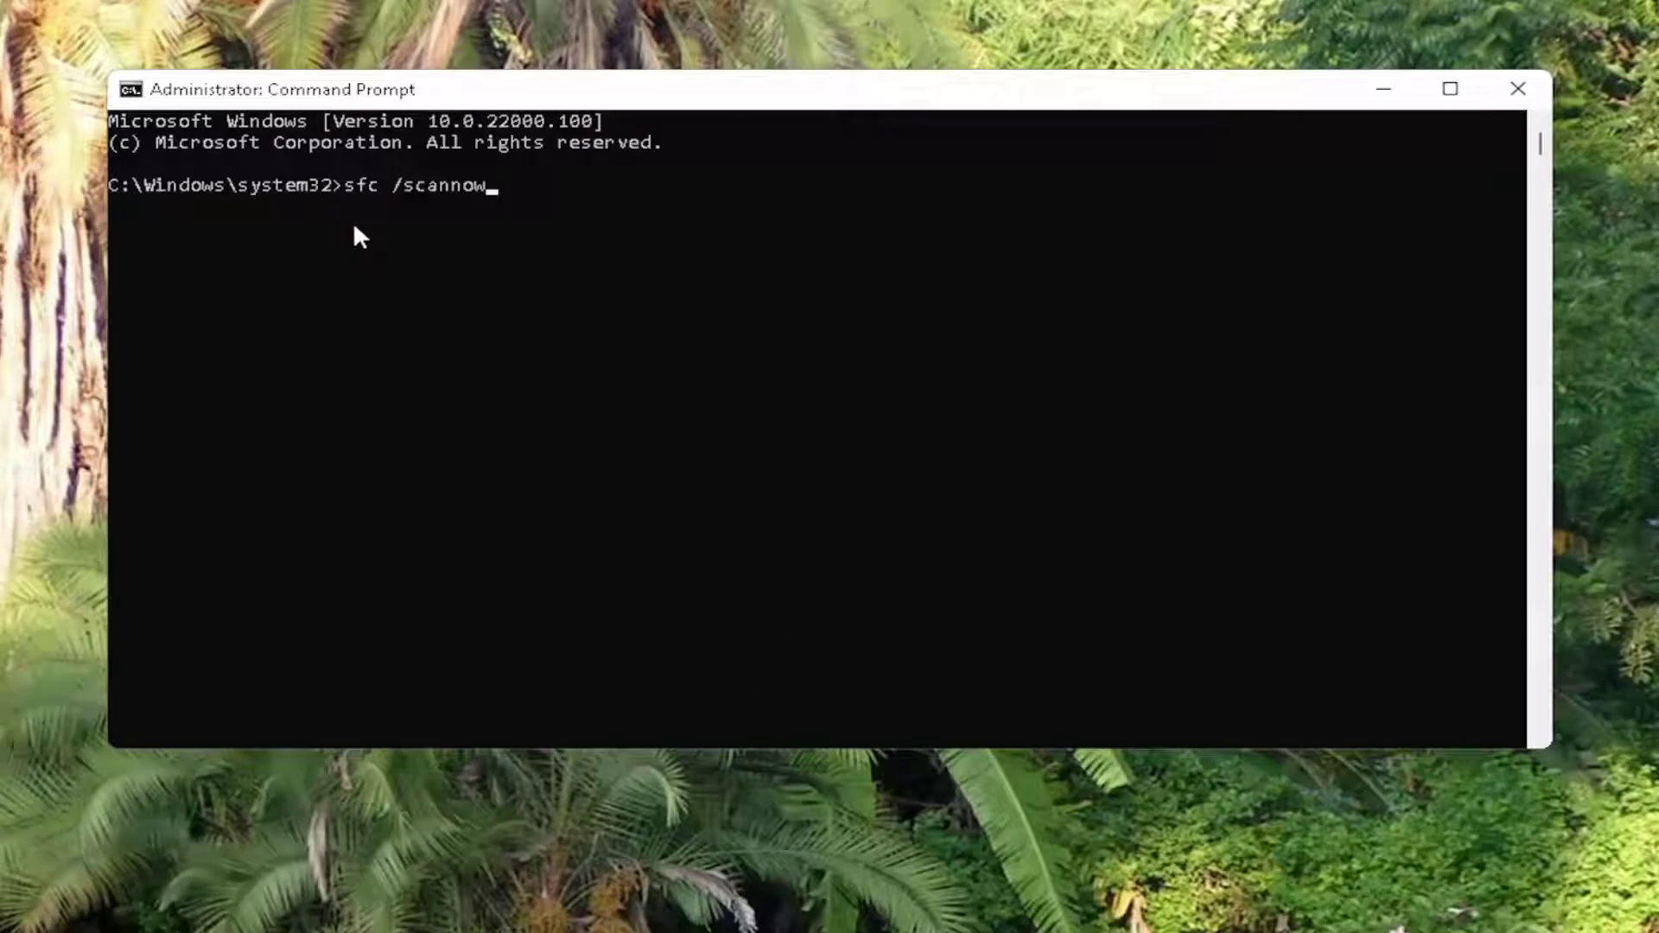
Run sfc /scannow until verification reaches 100% with no integrity violations found.
{"action": "key", "text": "Return"}
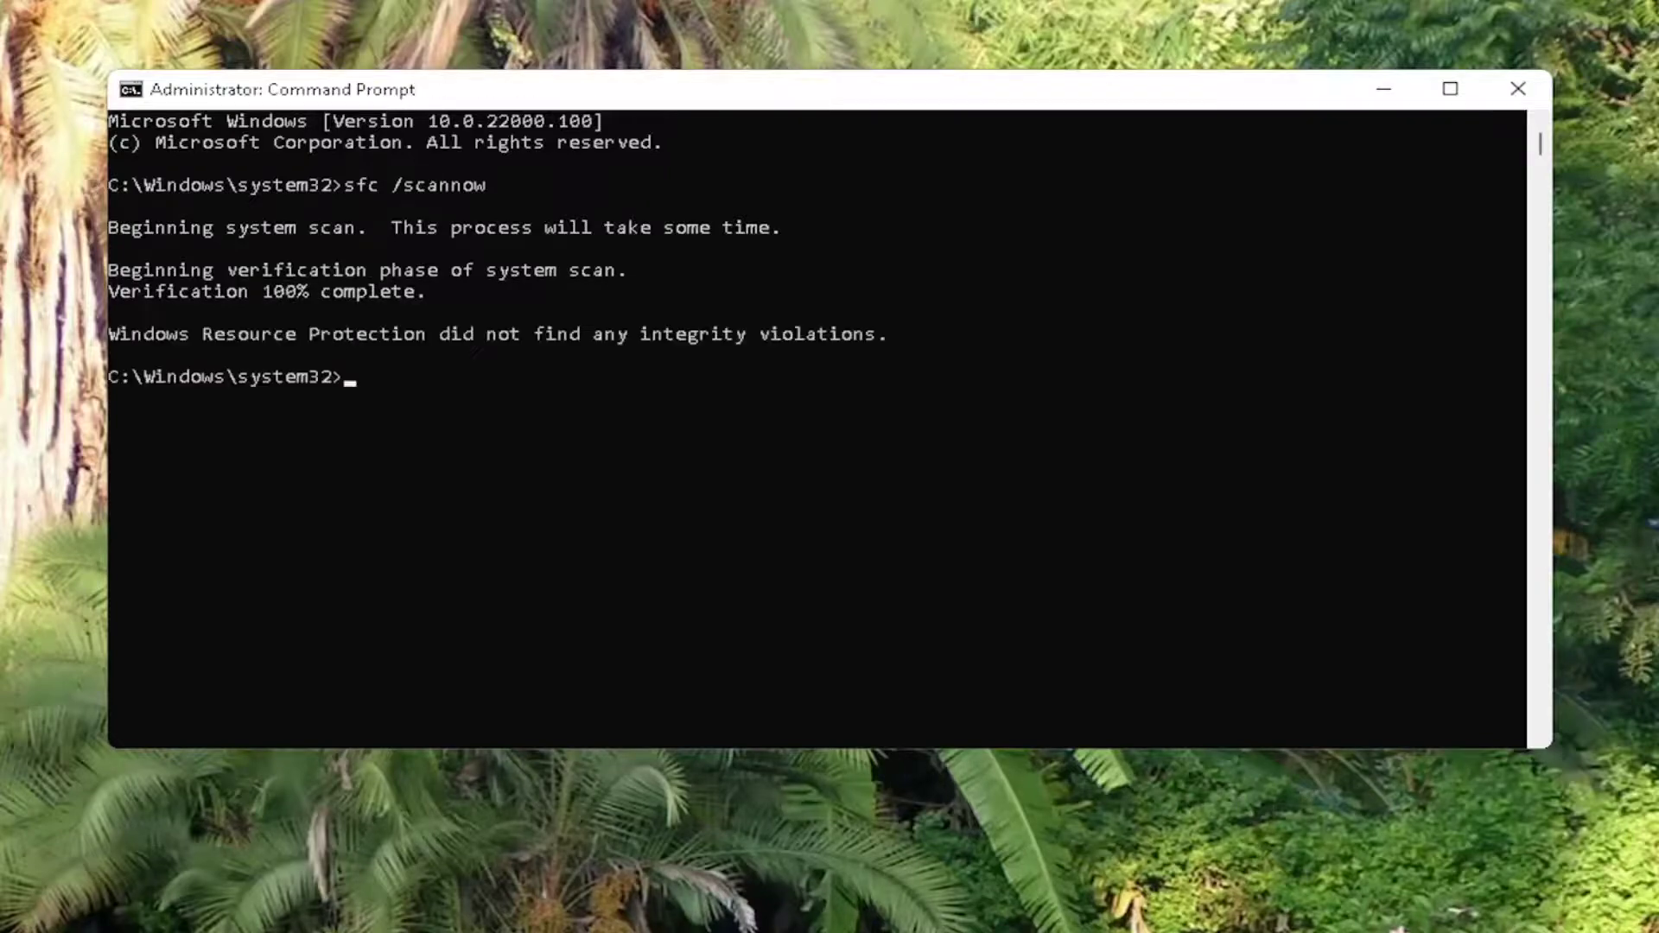
Close Command Prompt and bring up the Start button's Shut down or sign out options.
{"action": "left_click", "coordinate": [1517, 88]}
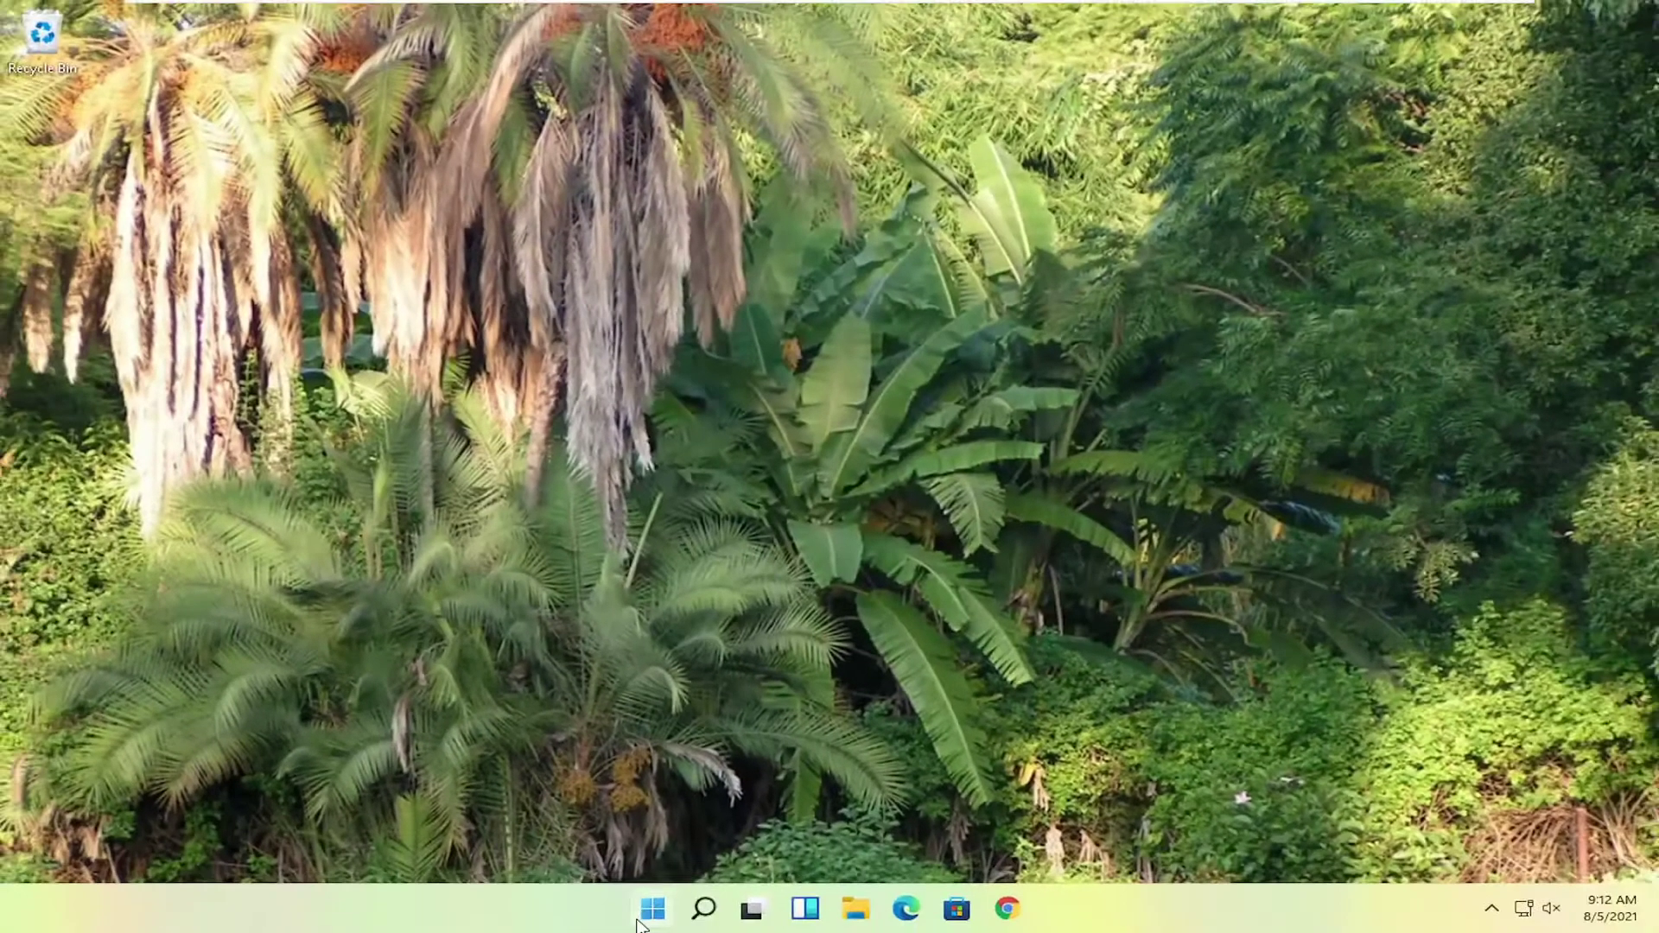
{"action": "right_click", "coordinate": [652, 908]}
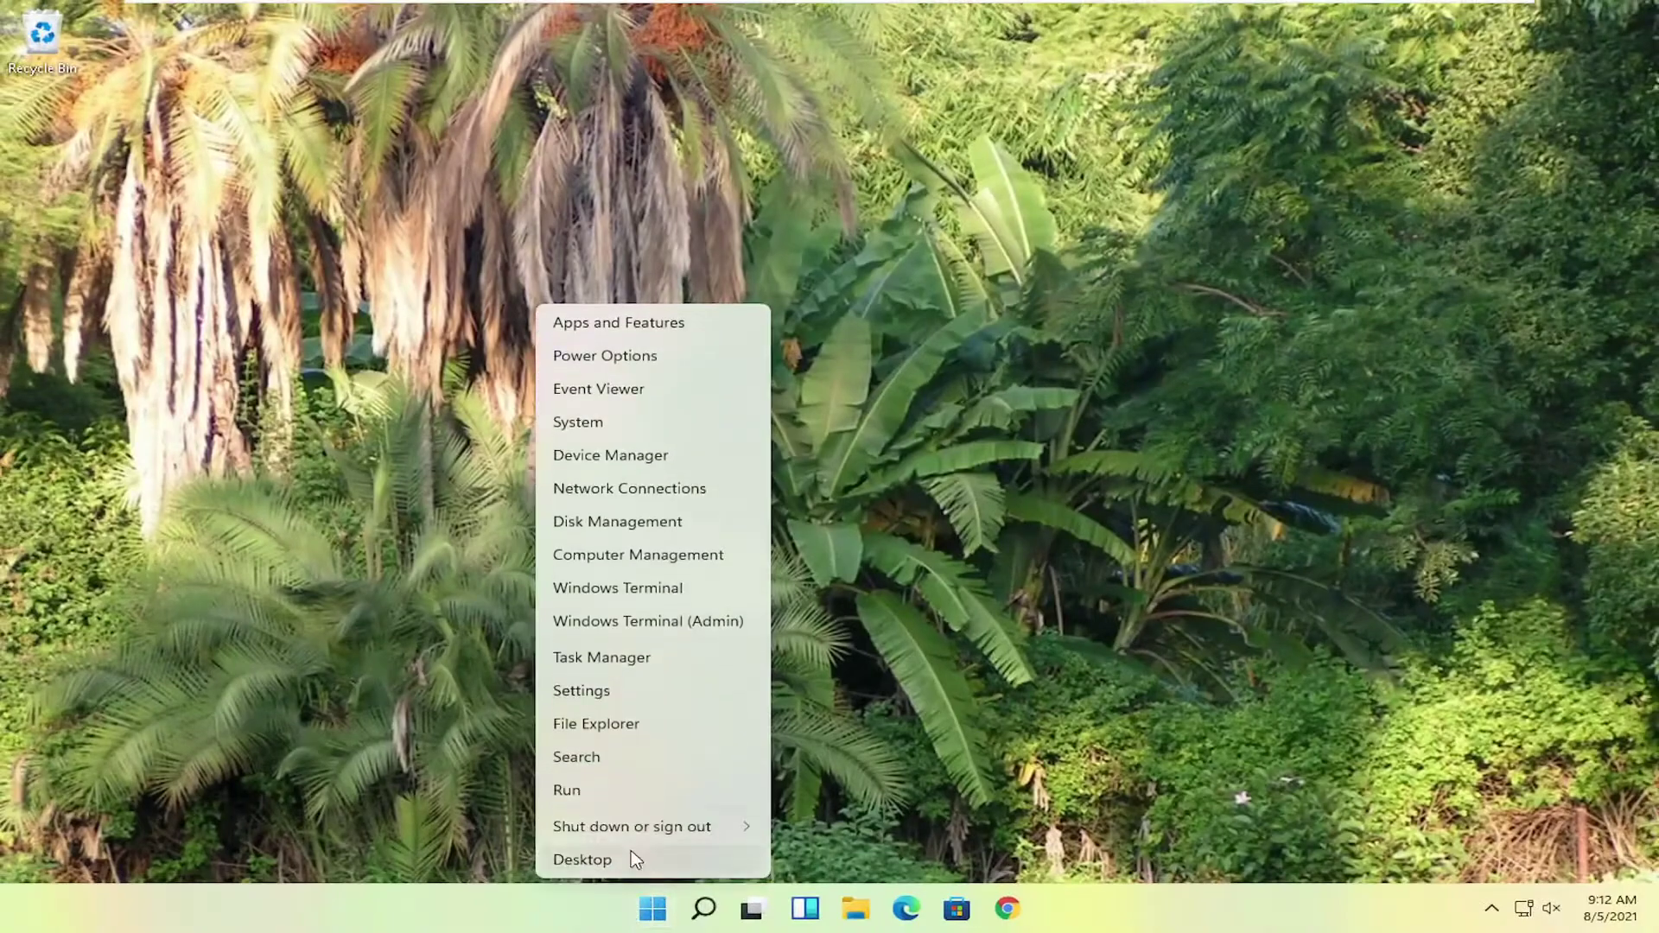
{"action": "mouse_move", "coordinate": [644, 830]}
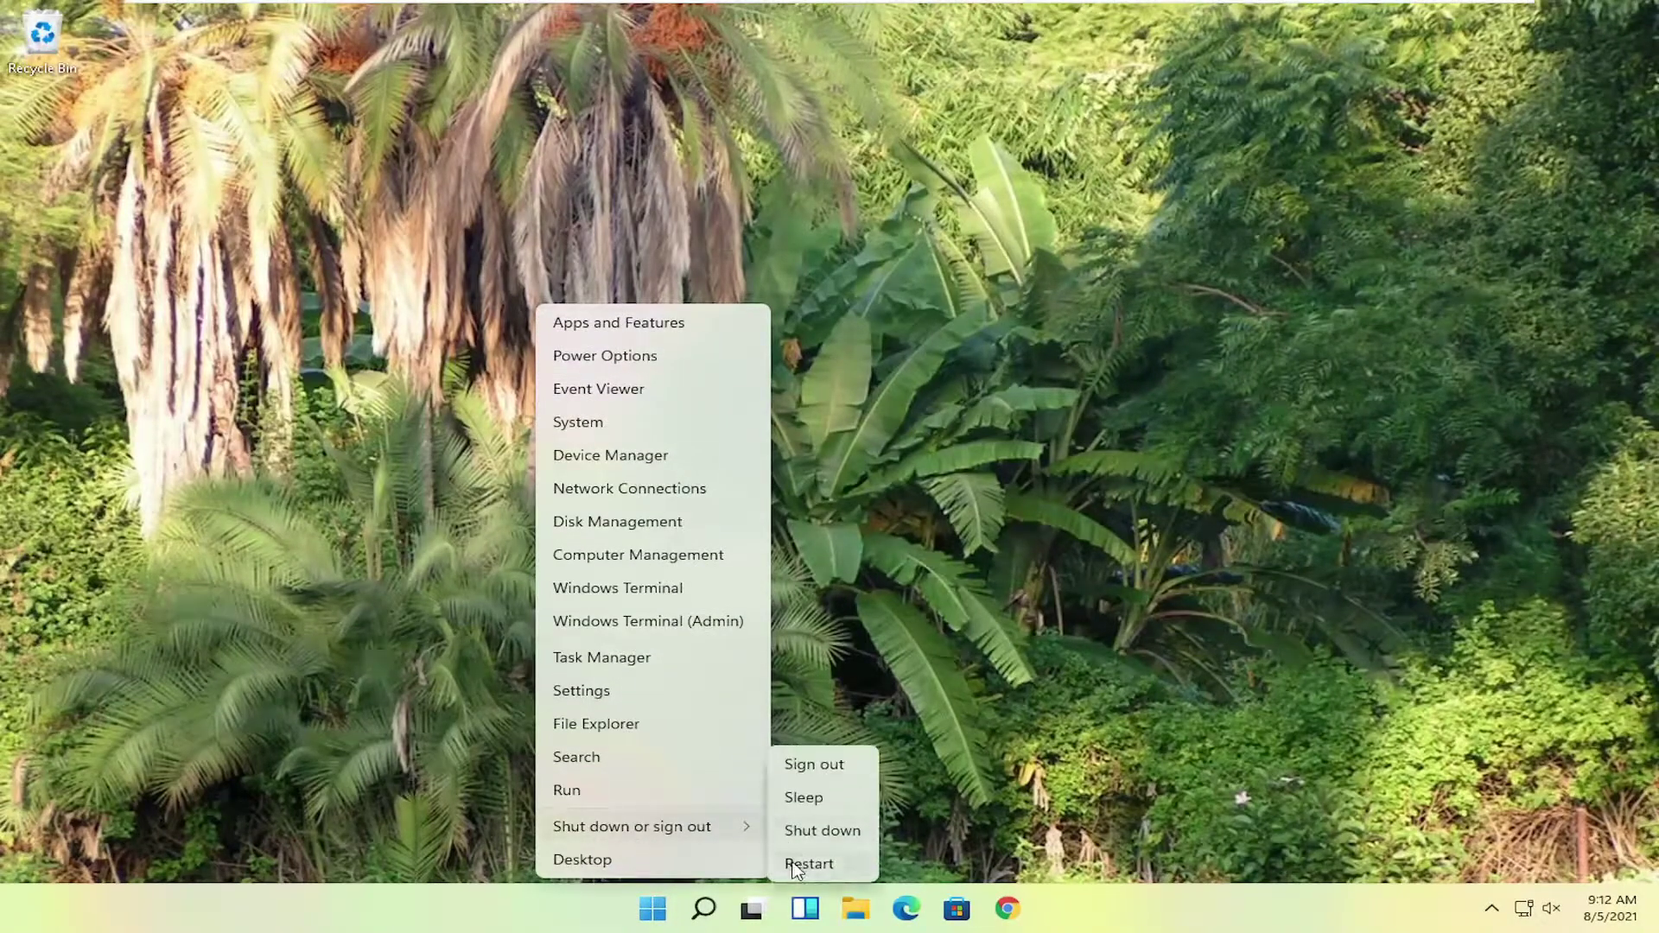